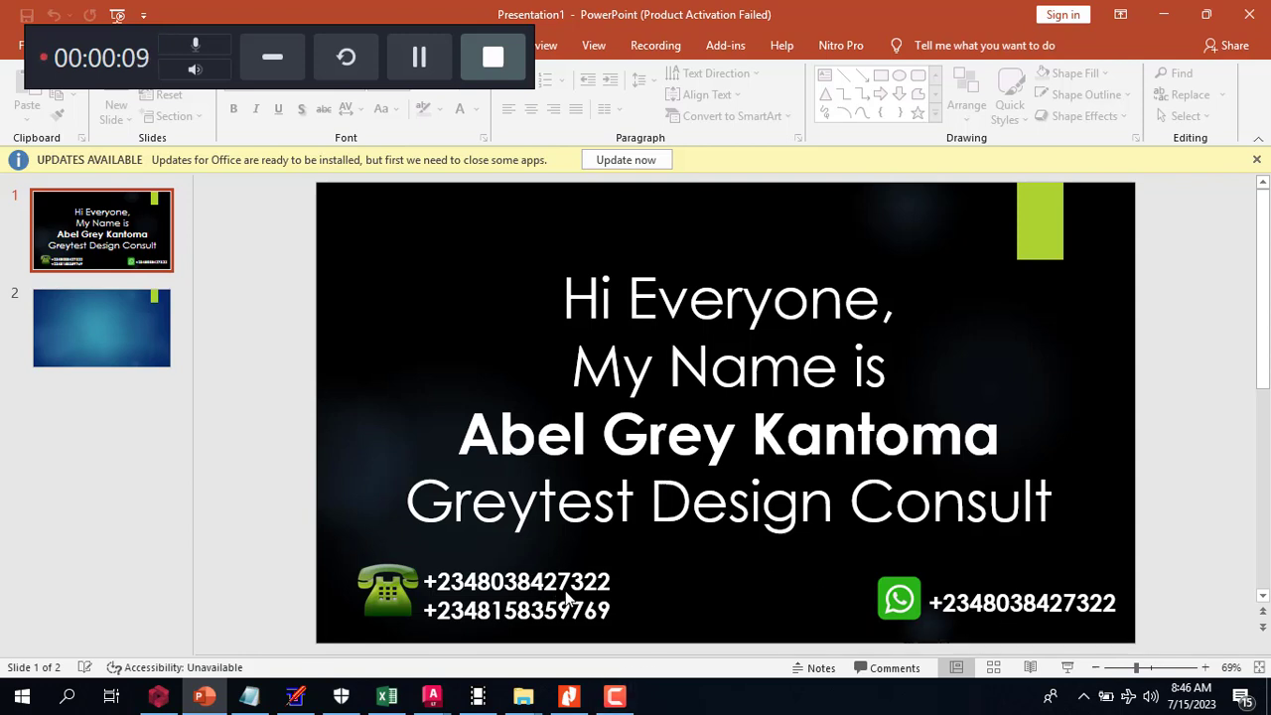
# - Switch to QuickStructure and start a new project, opting to change the default settings and accepting them
pyautogui.click(273, 57)
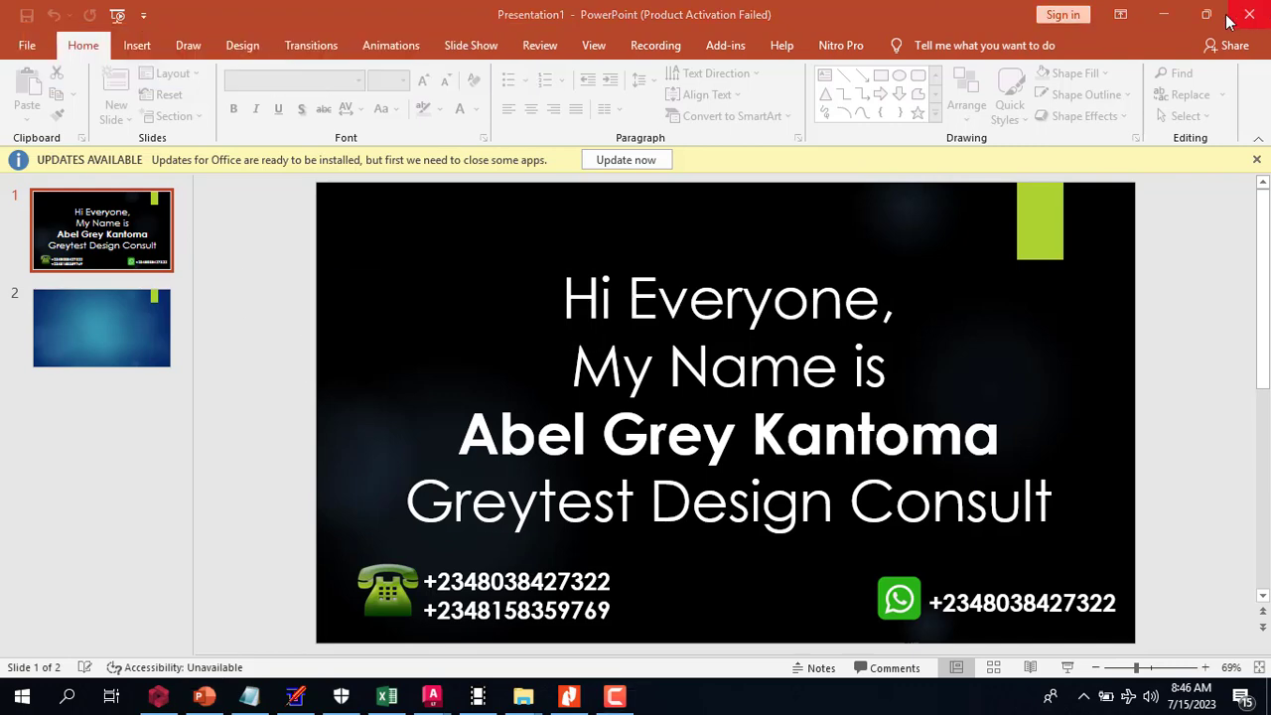
pyautogui.click(1172, 13)
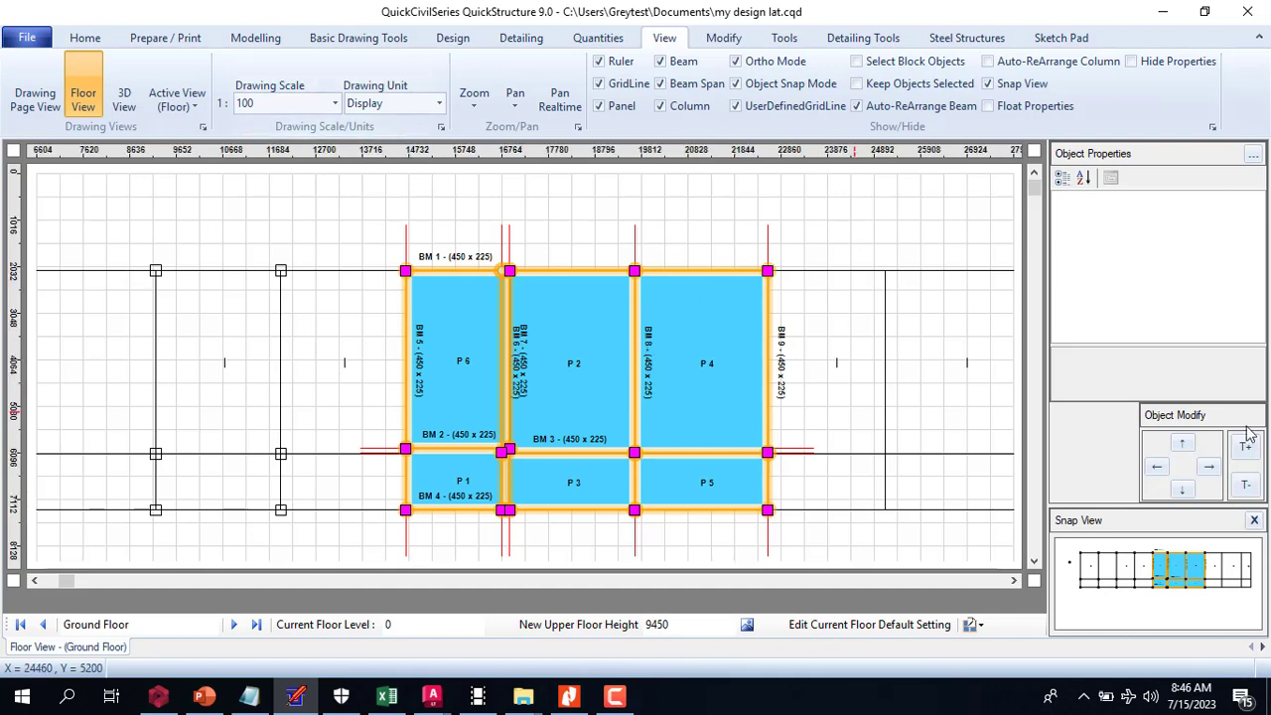
pyautogui.click(35, 37)
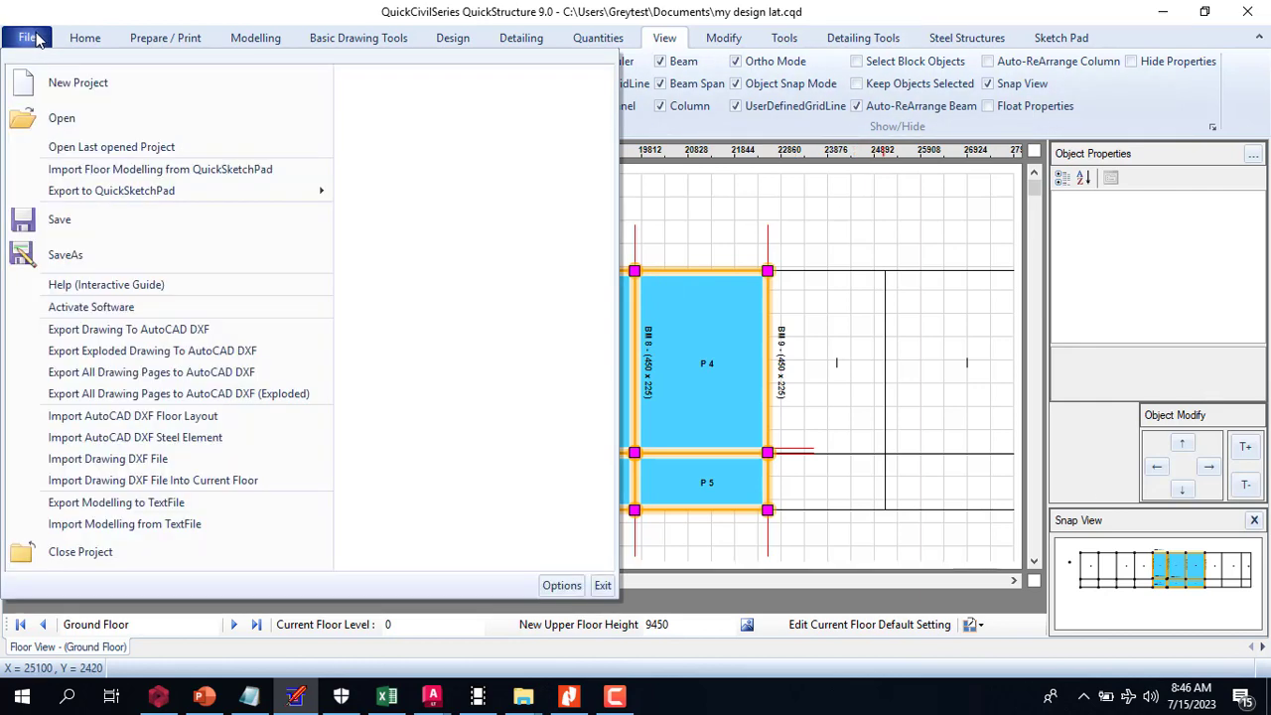
pyautogui.click(66, 86)
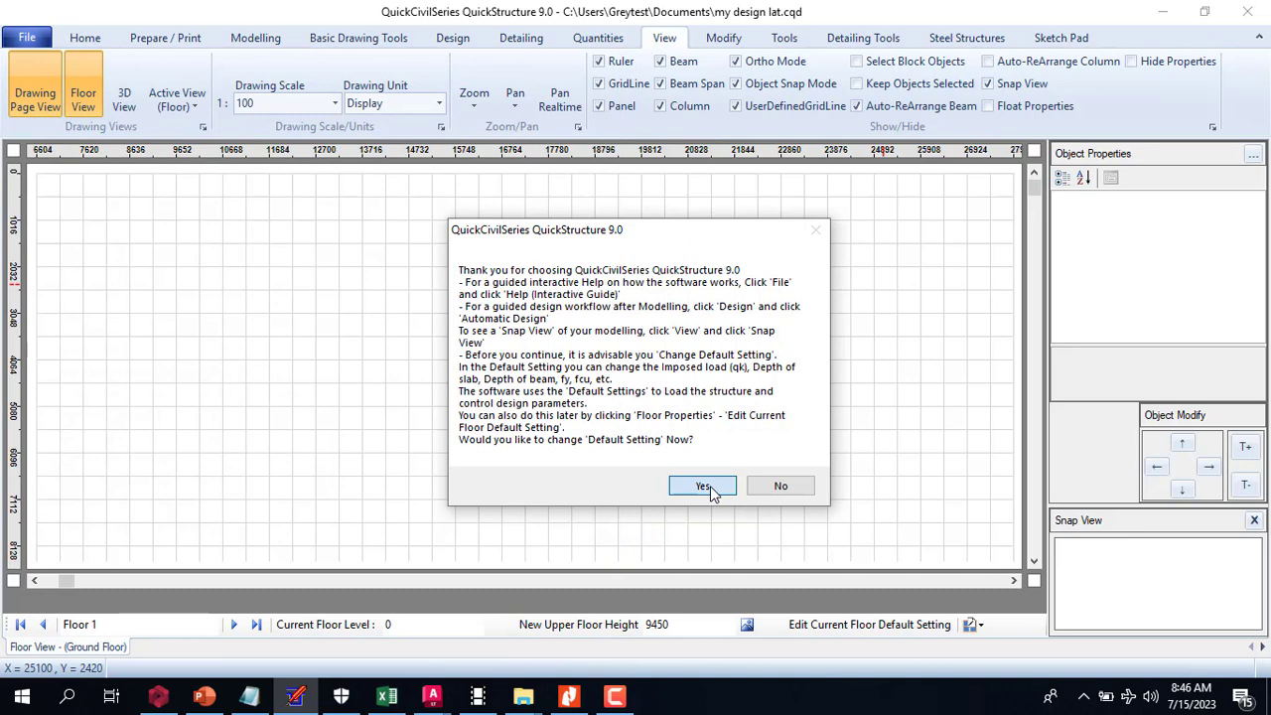
pyautogui.click(715, 483)
pyautogui.click(780, 584)
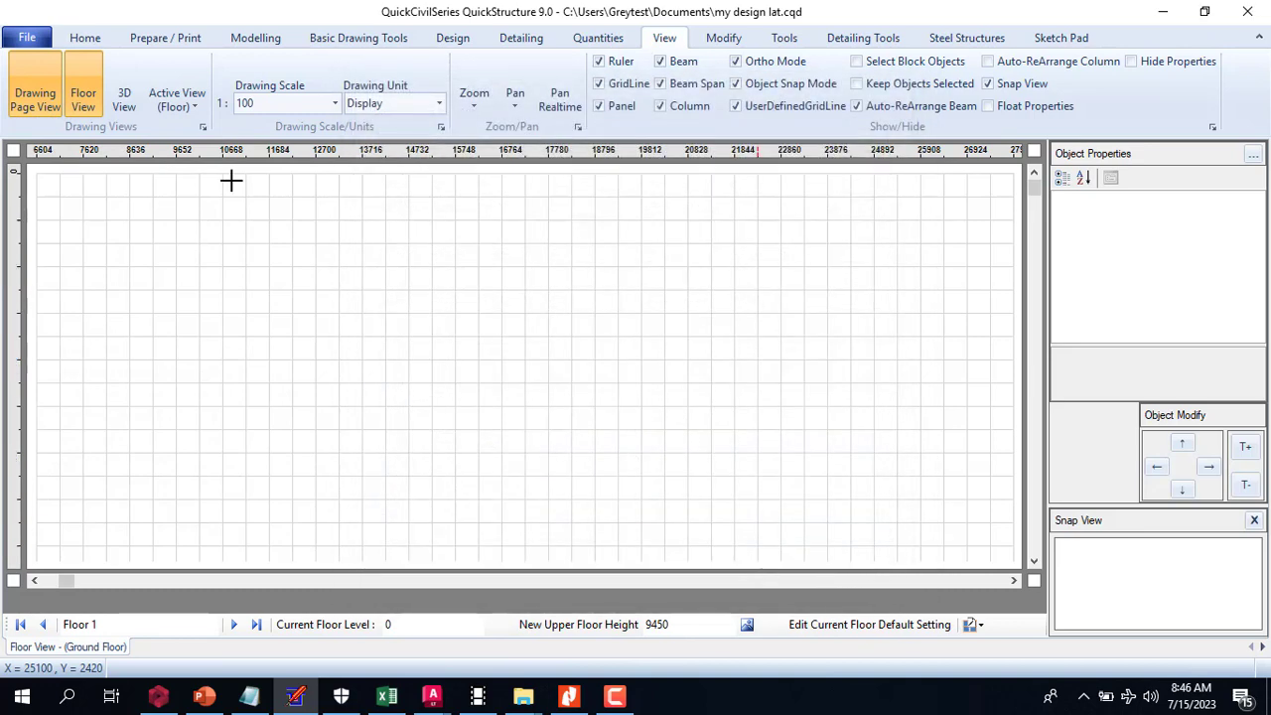
# - Start importing a drawing DXF file into the new project
pyautogui.click(27, 40)
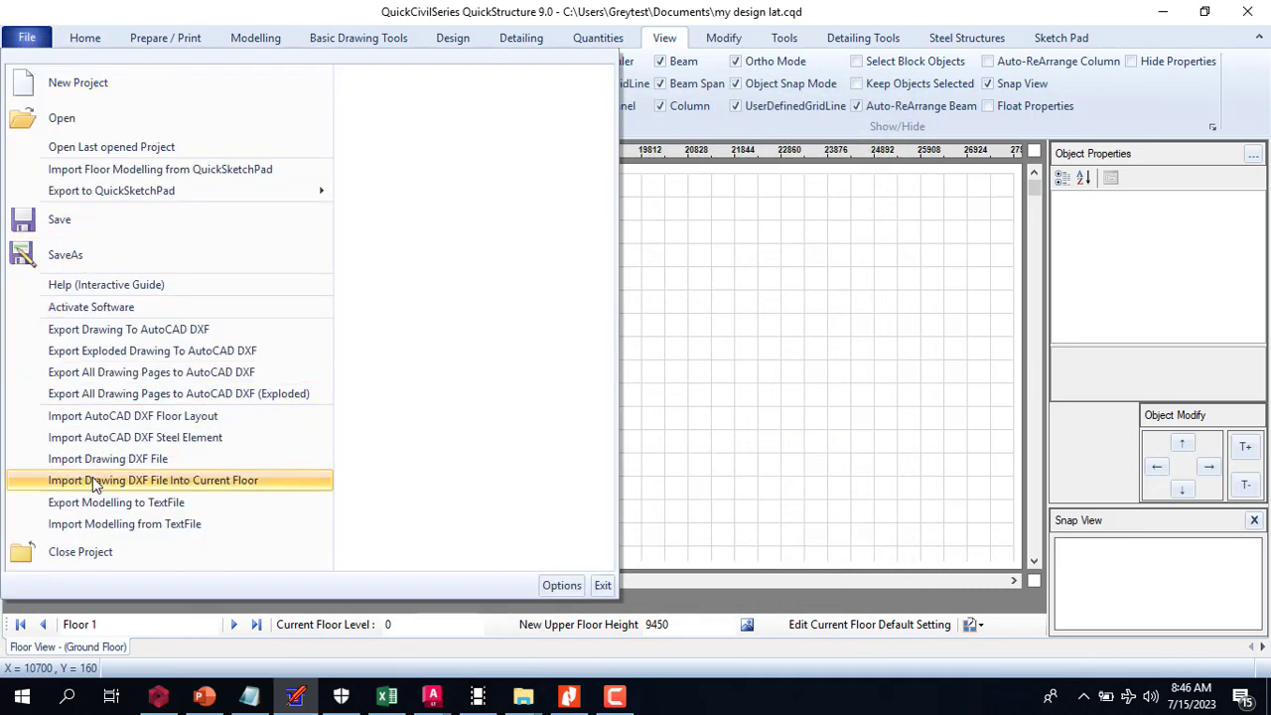
pyautogui.click(165, 459)
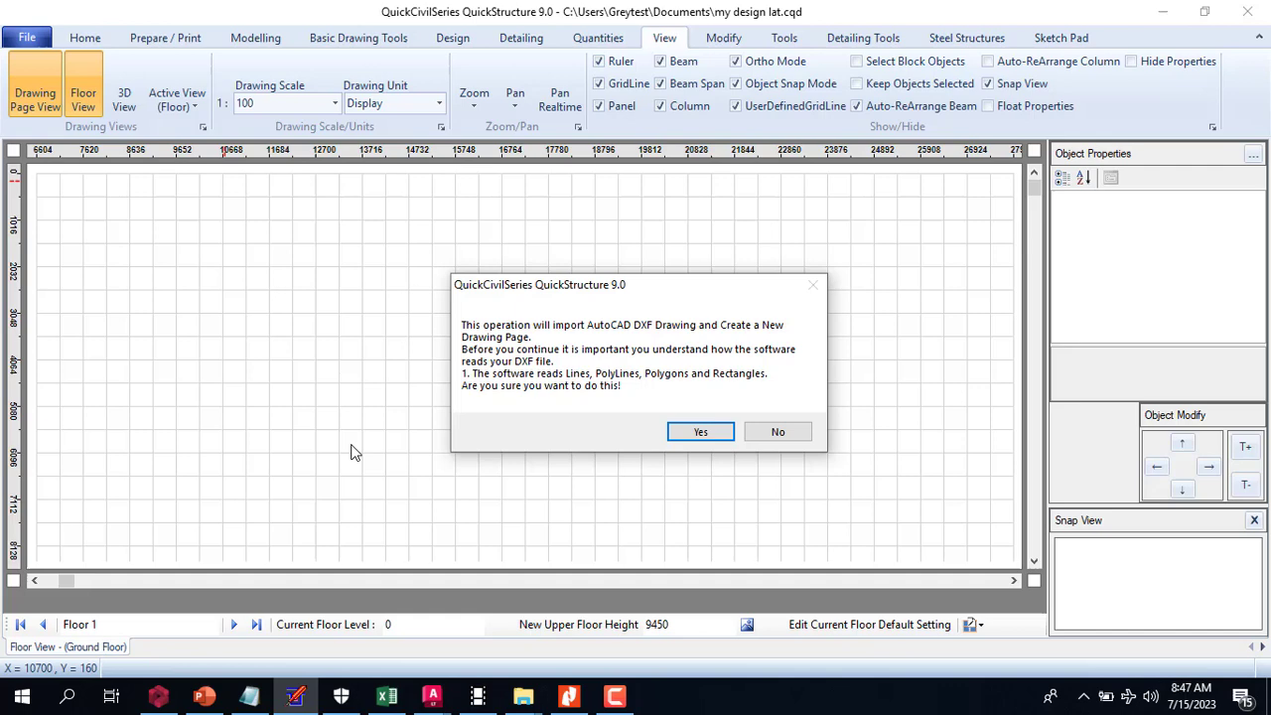
# - Switch to AutoCAD LT and examine the drawings in the Stonebridge structural detailing template for pad footings
pyautogui.moveTo(434, 695)
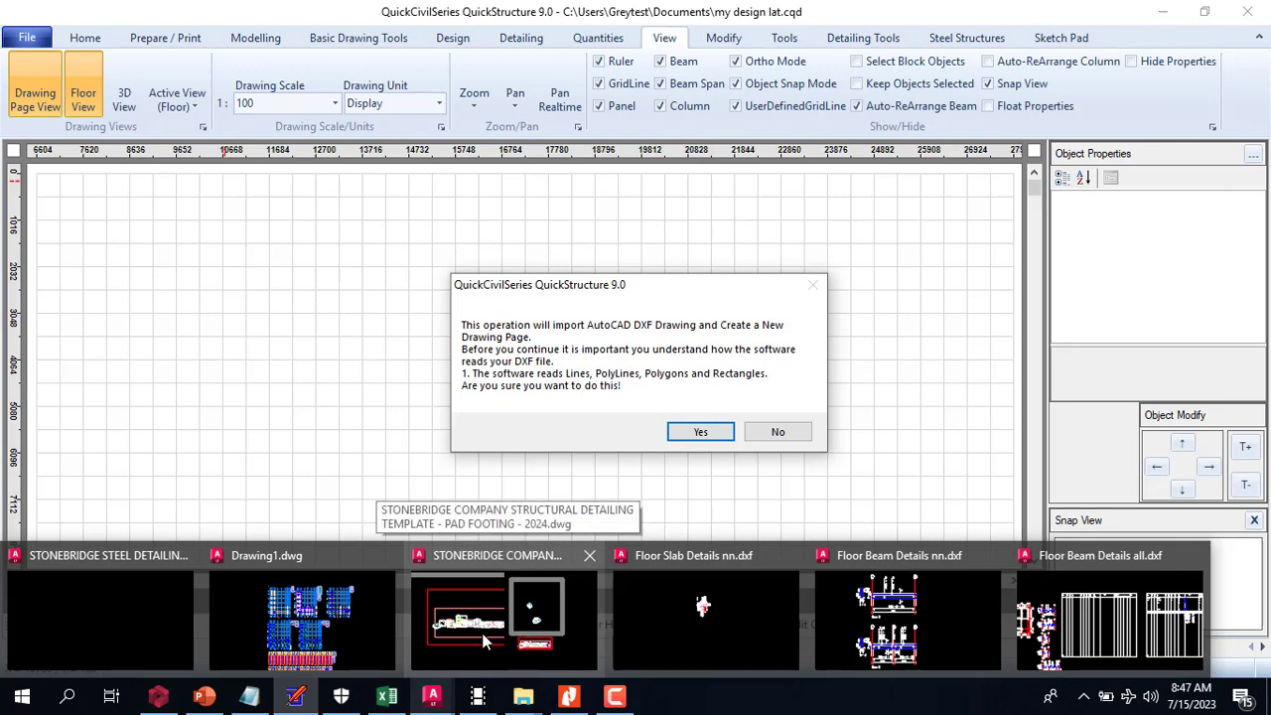
pyautogui.click(487, 641)
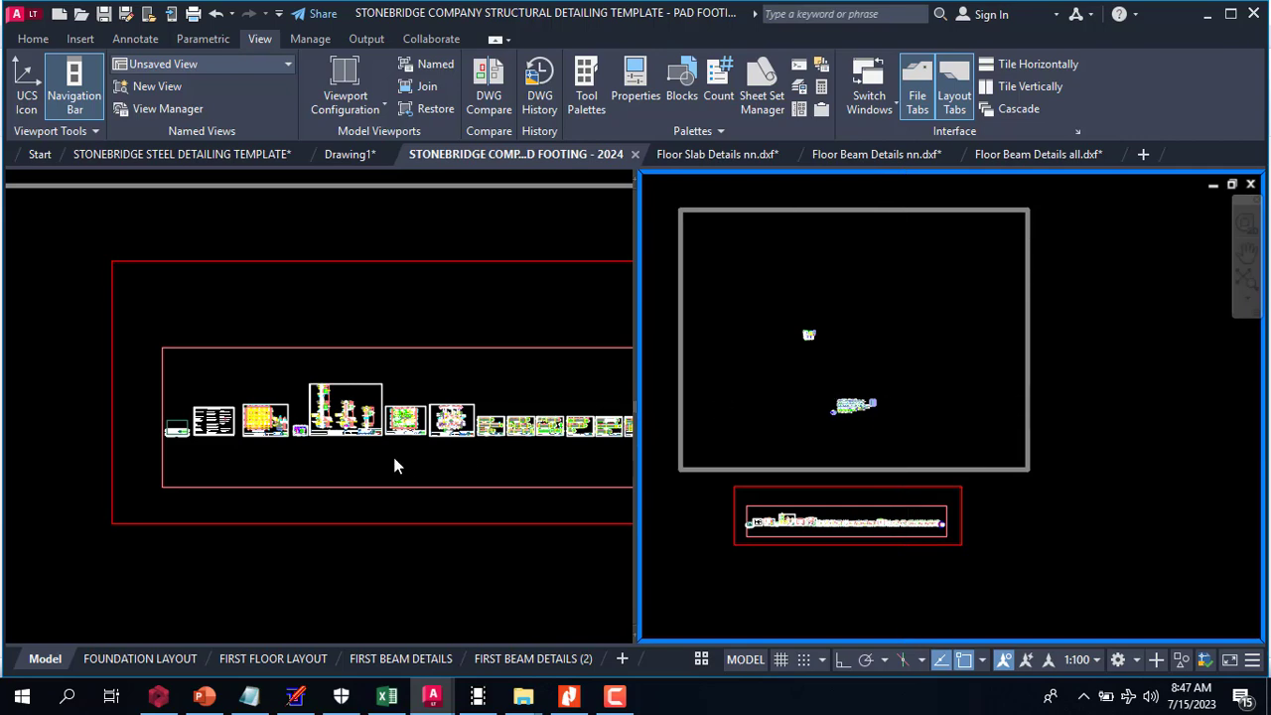
pyautogui.click(277, 457)
pyautogui.scroll(6, 380, 422)
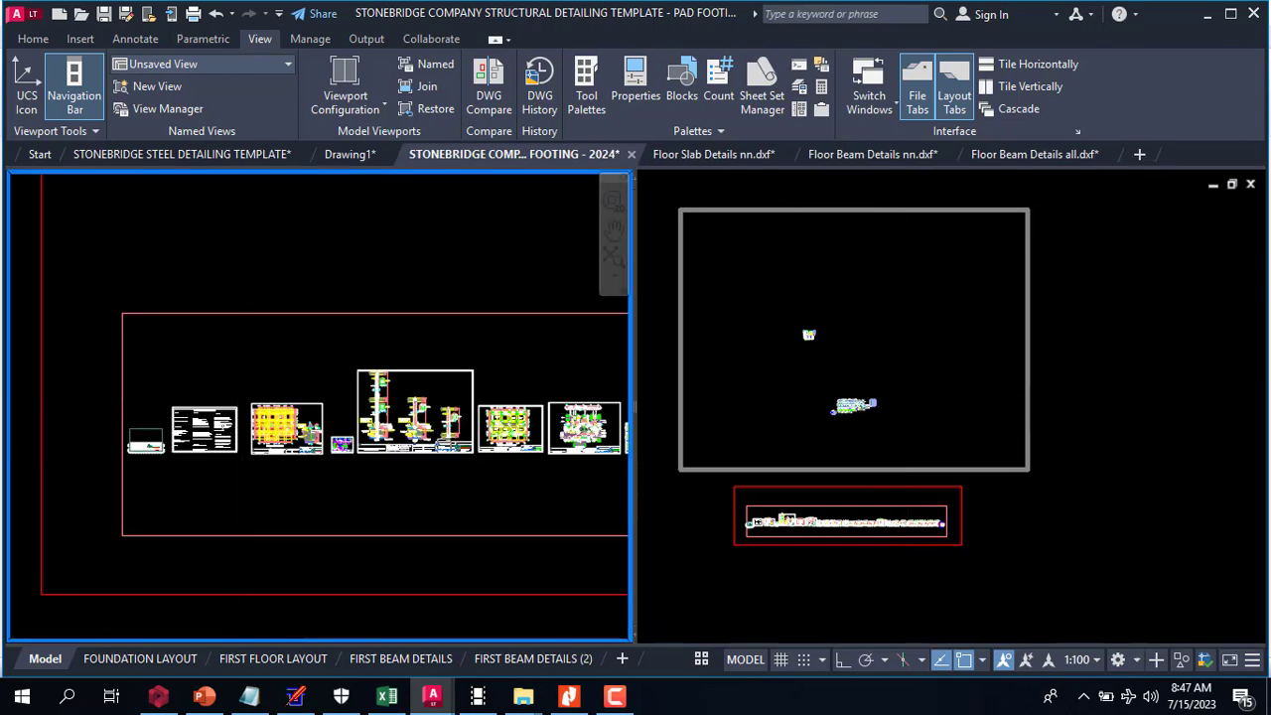
pyautogui.scroll(8, 587, 365)
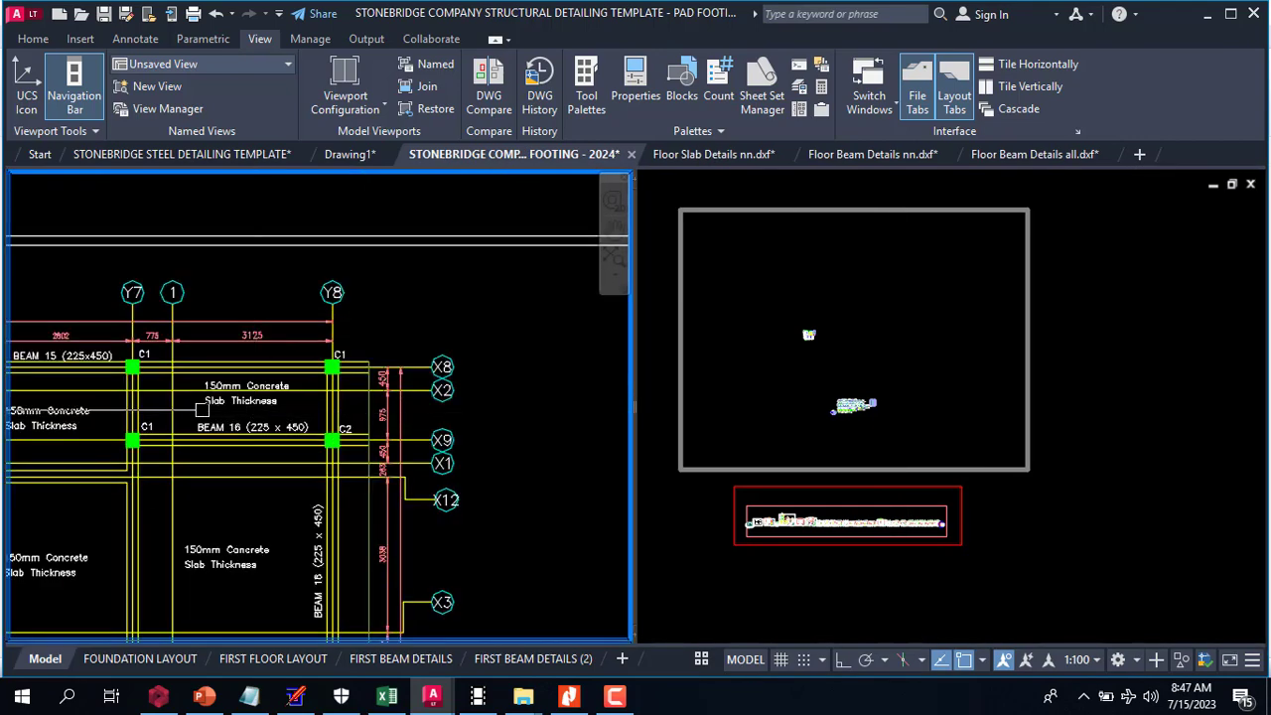
pyautogui.scroll(-10, 128, 328)
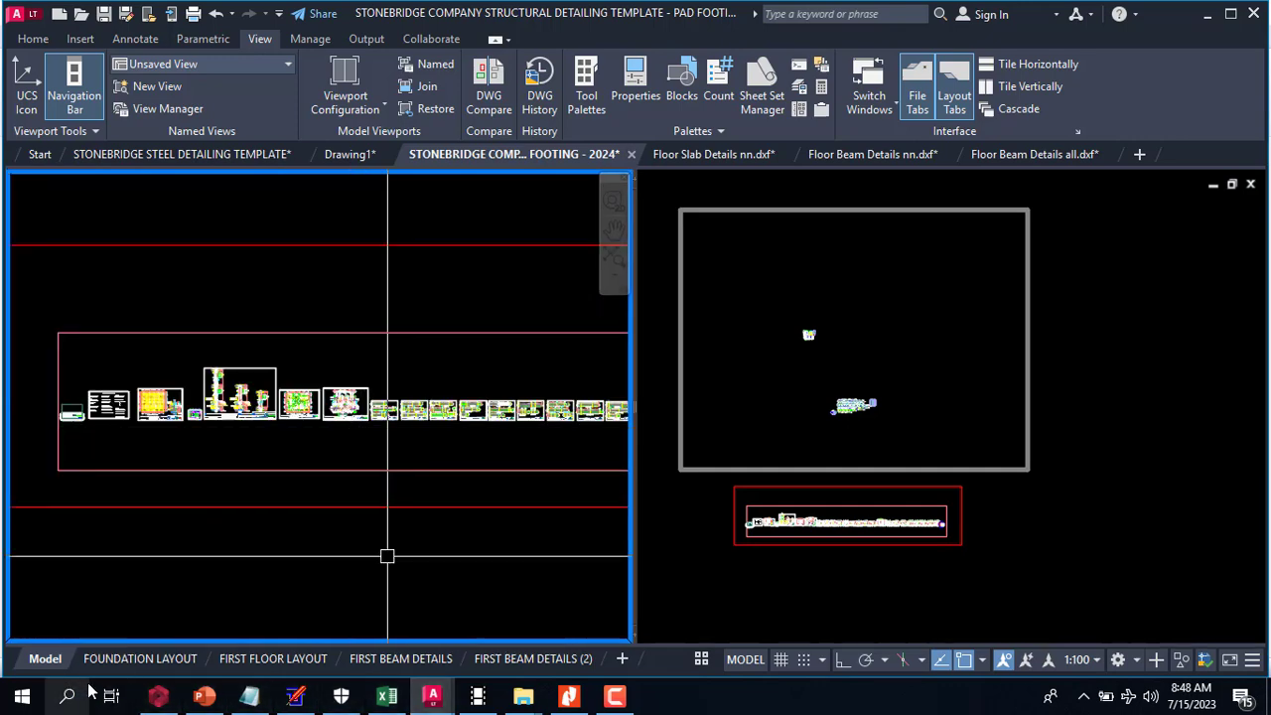
# - Open the SHOPS CIVILSOFT latest drawing from the dxf folder in File Explorer
pyautogui.moveTo(523, 698)
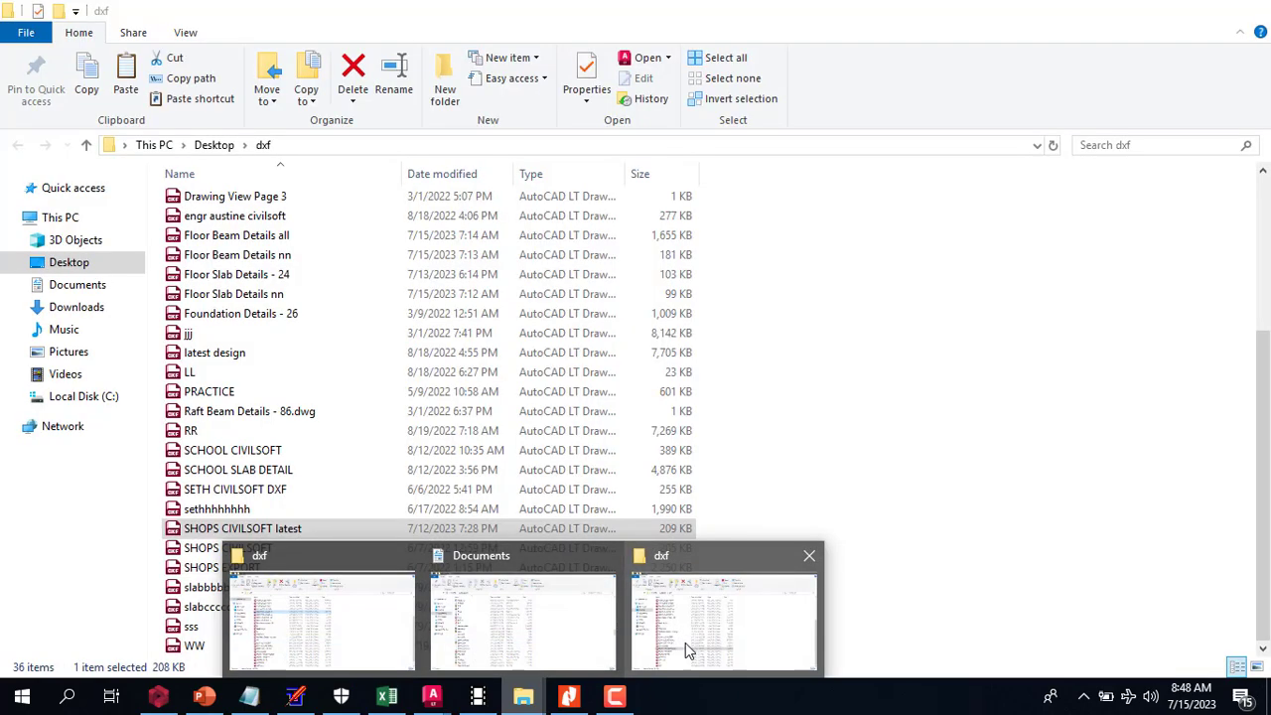
pyautogui.click(685, 643)
pyautogui.doubleClick(410, 534)
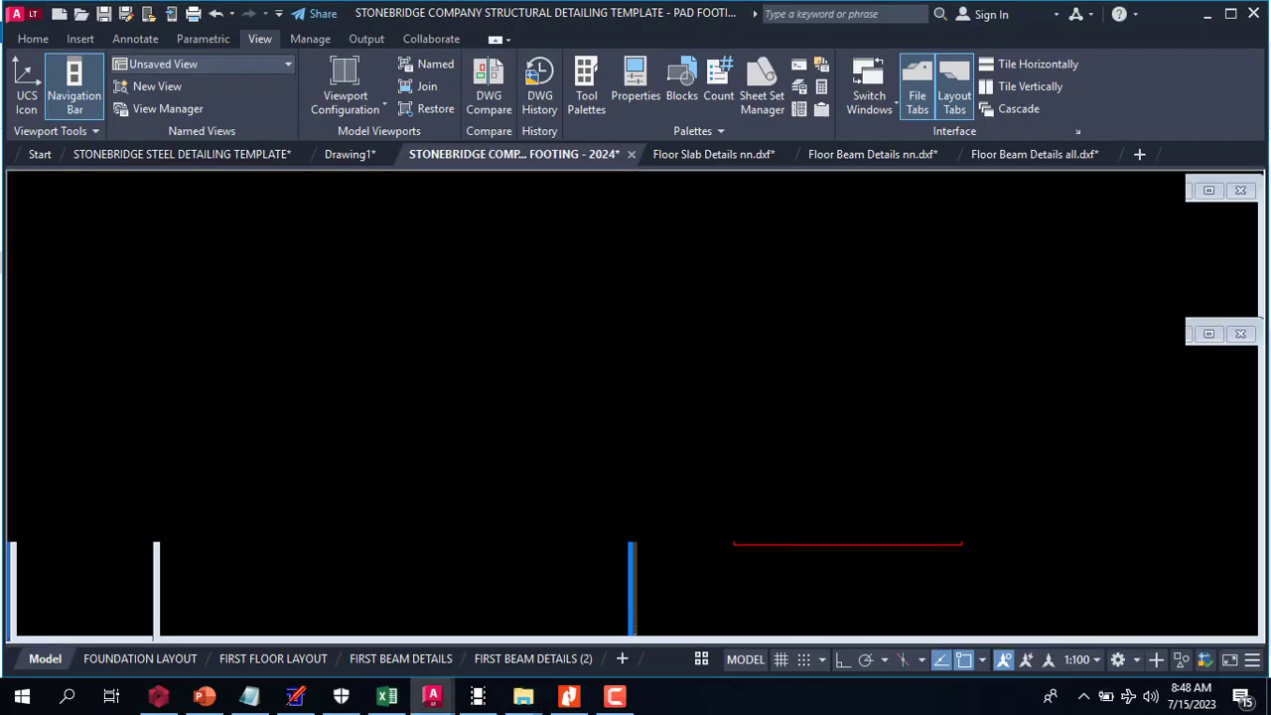
pyautogui.scroll(4, 929, 329)
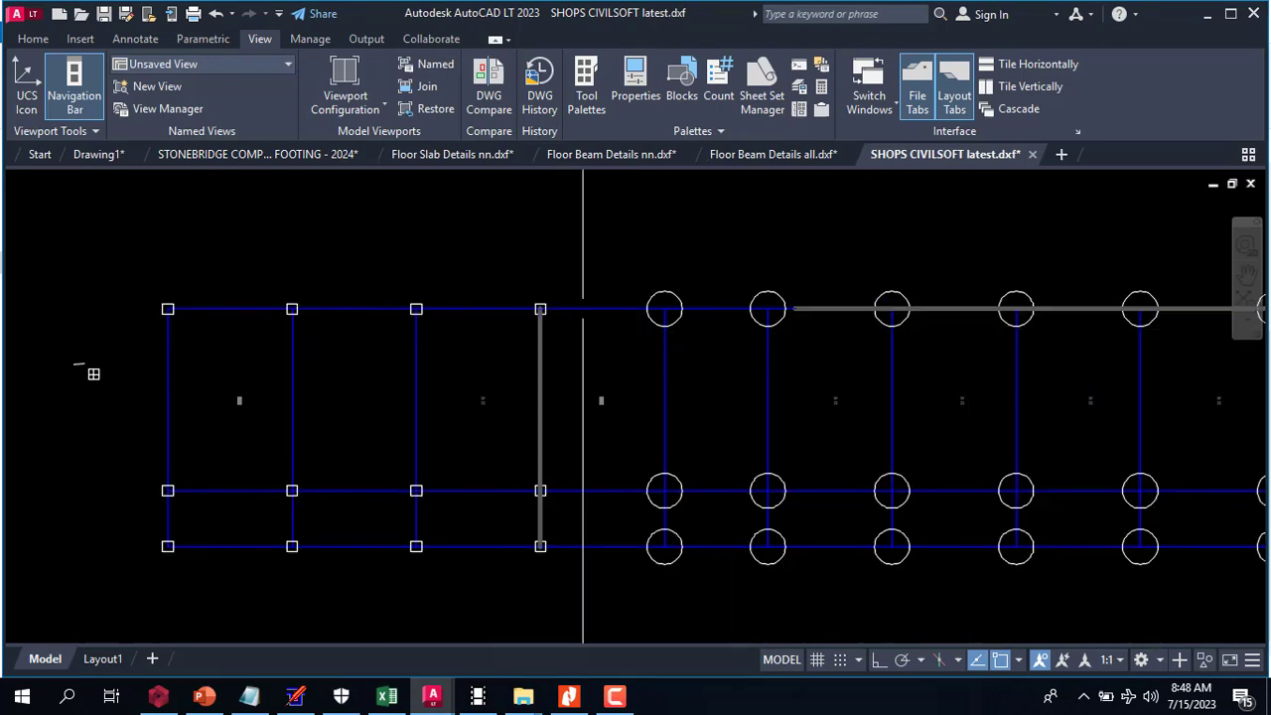
pyautogui.write('e')
pyautogui.press('Return')
pyautogui.click(133, 261)
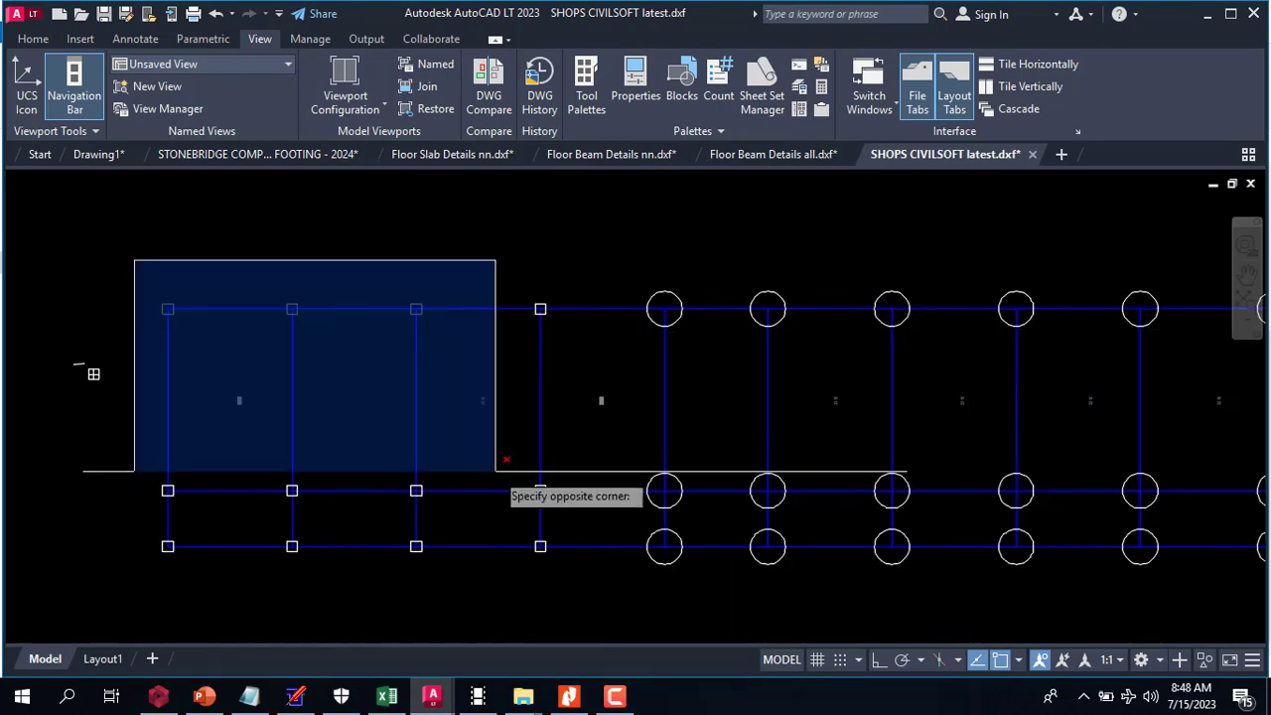
pyautogui.click(571, 581)
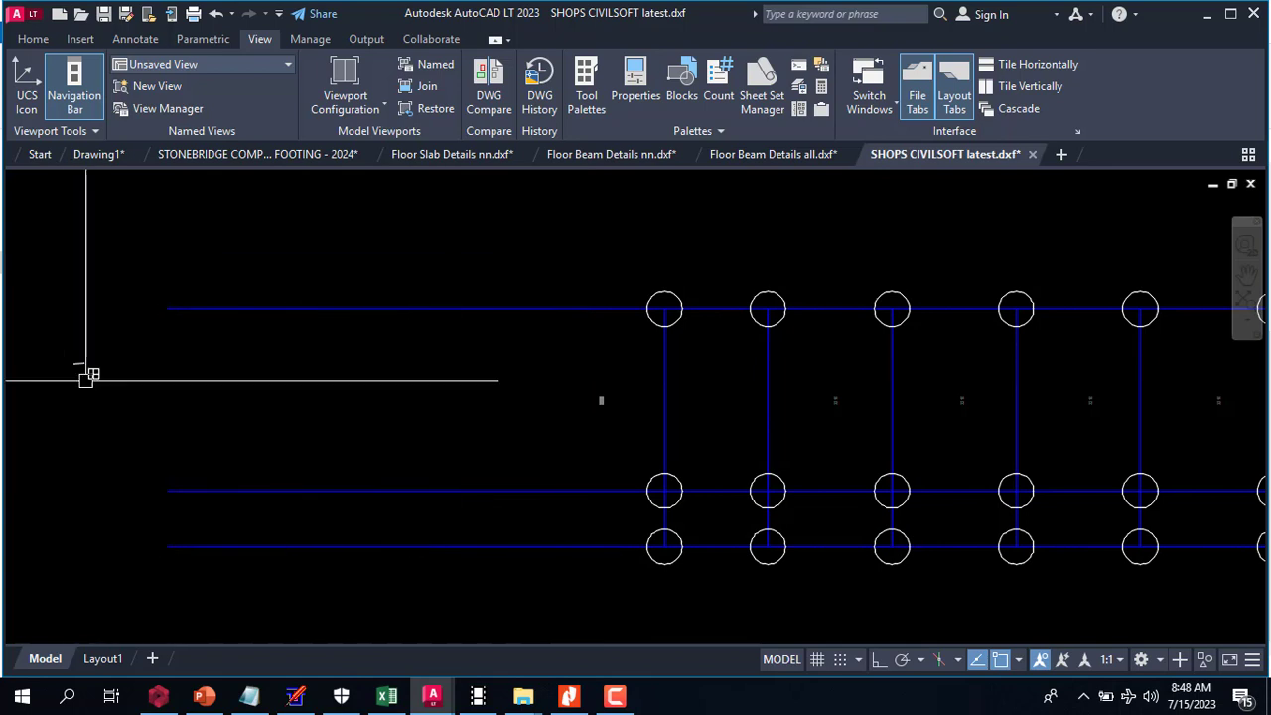
pyautogui.press('Escape')
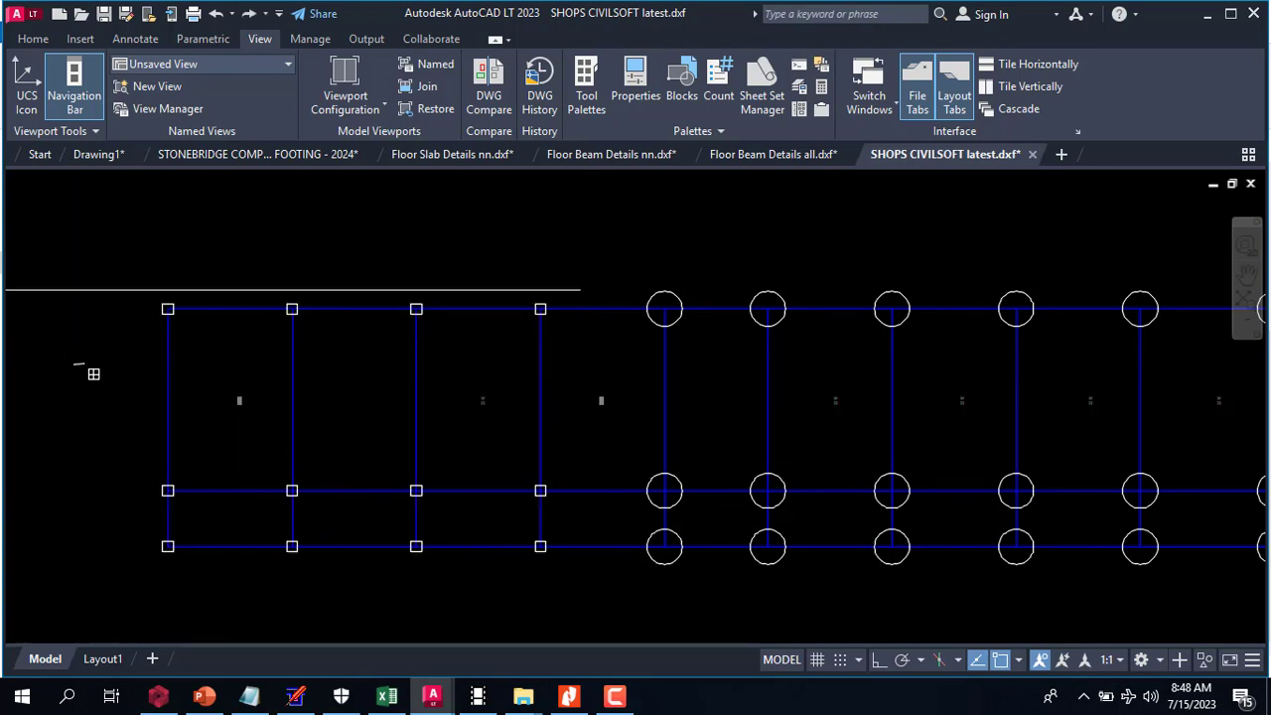
# - Delete the square column markers at all intersections of the first four vertical gridlines, in all three rows
pyautogui.click(128, 261)
pyautogui.click(607, 361)
pyautogui.press('Delete')
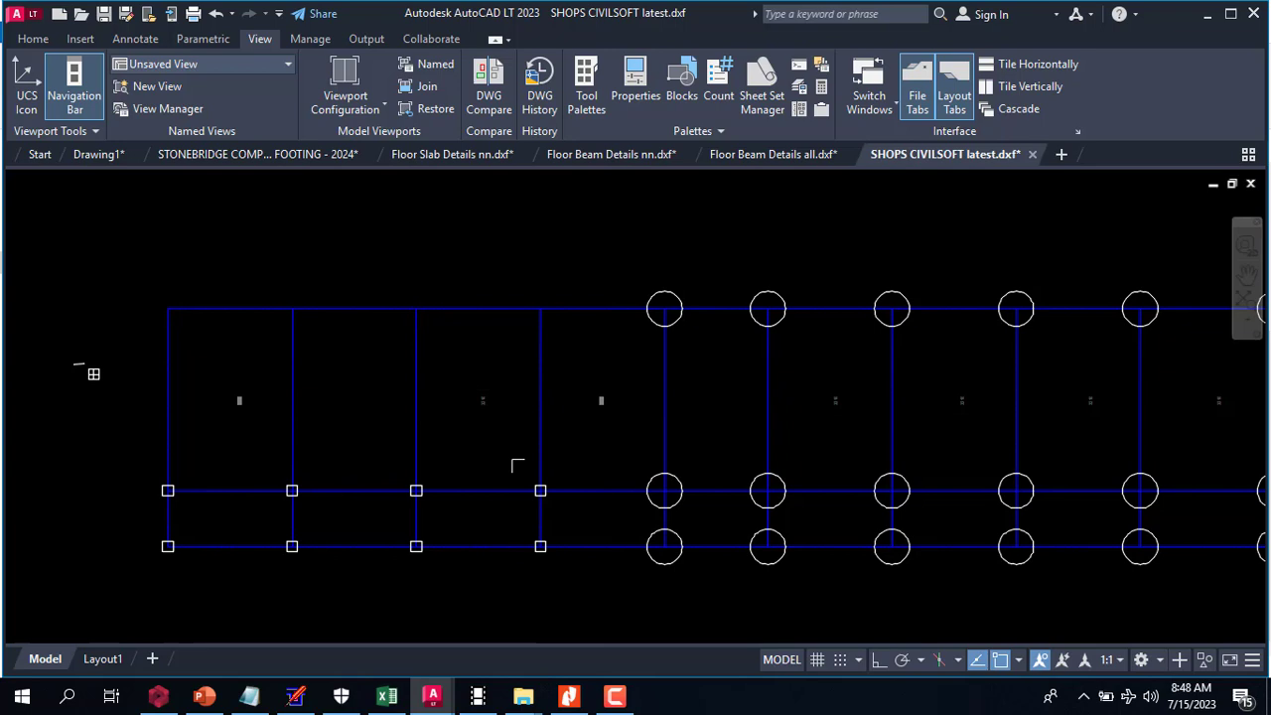
pyautogui.click(114, 463)
pyautogui.click(600, 588)
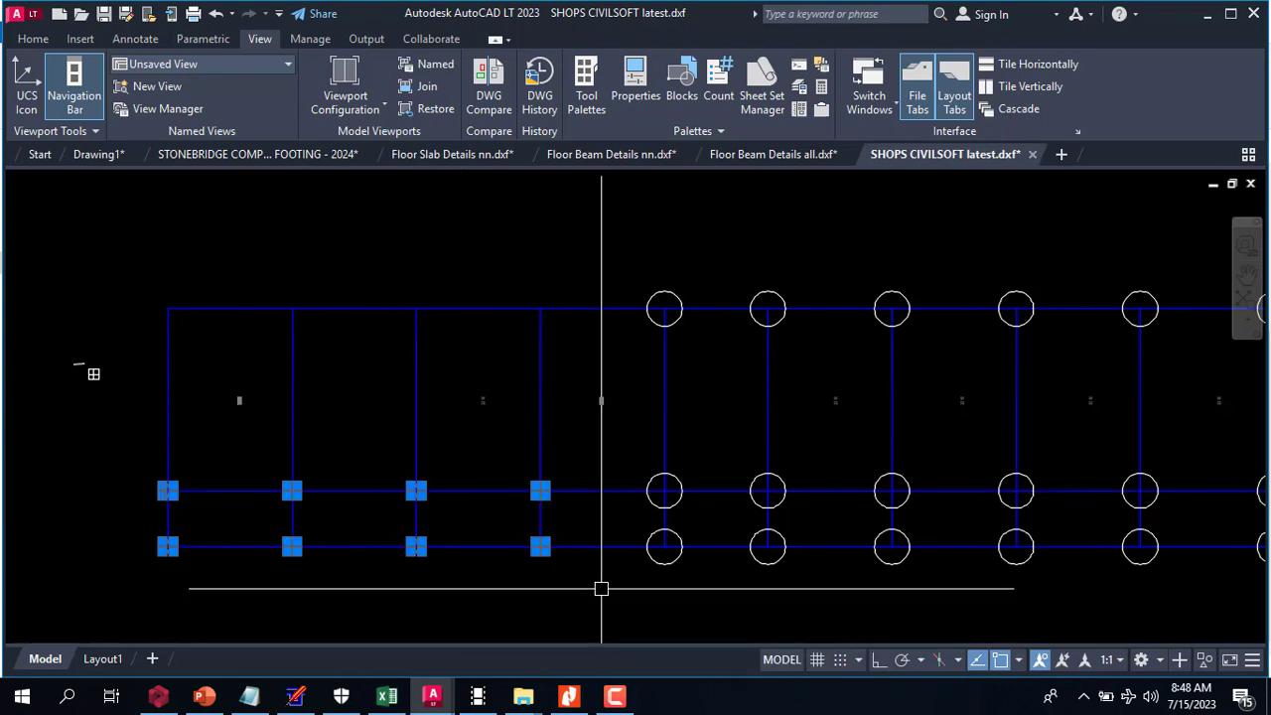
pyautogui.press('Delete')
# - Delete the small marks inside the square-grid bays and the stray symbols outside the grid's outer edge
pyautogui.click(205, 376)
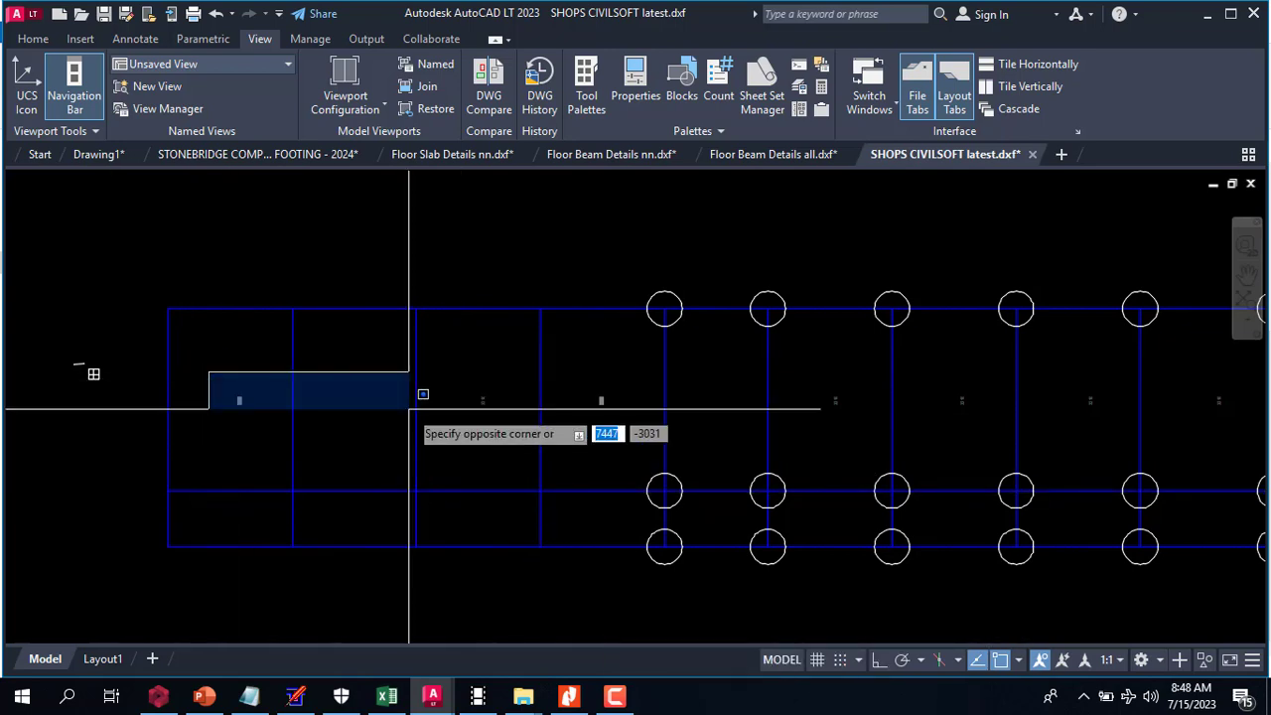
pyautogui.click(602, 434)
pyautogui.press('Delete')
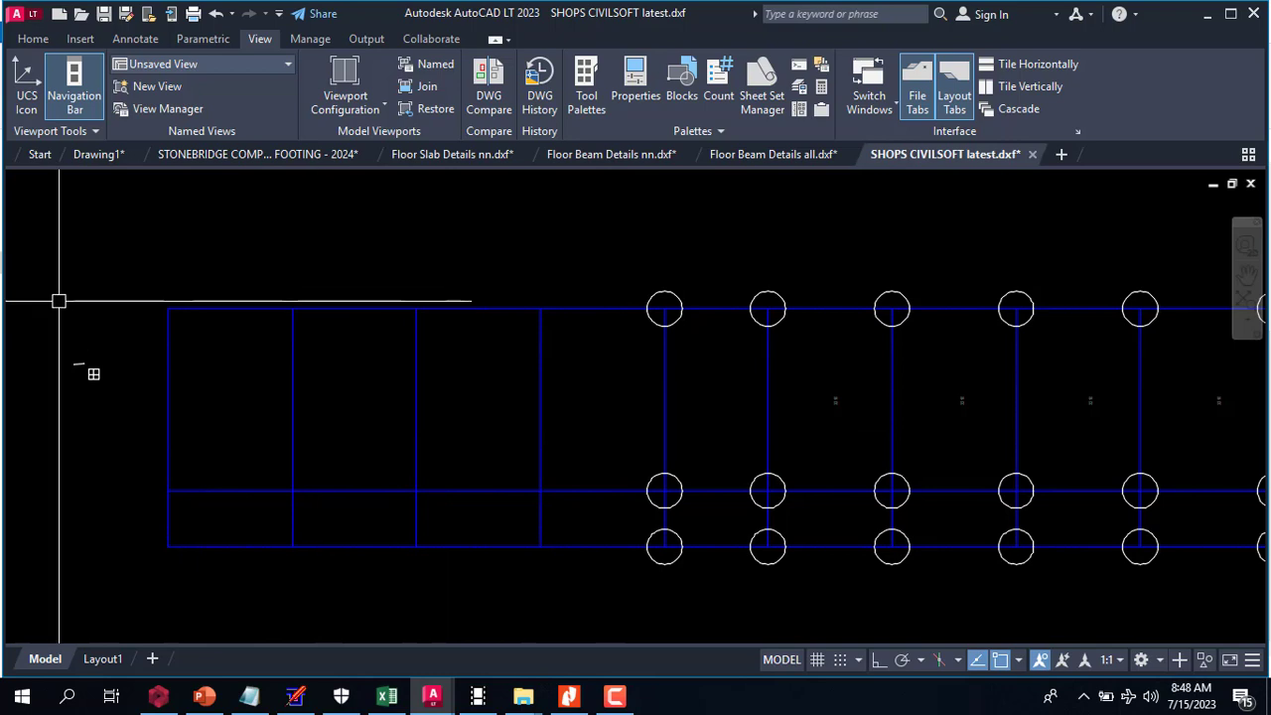
pyautogui.click(57, 301)
pyautogui.click(111, 432)
pyautogui.press('Delete')
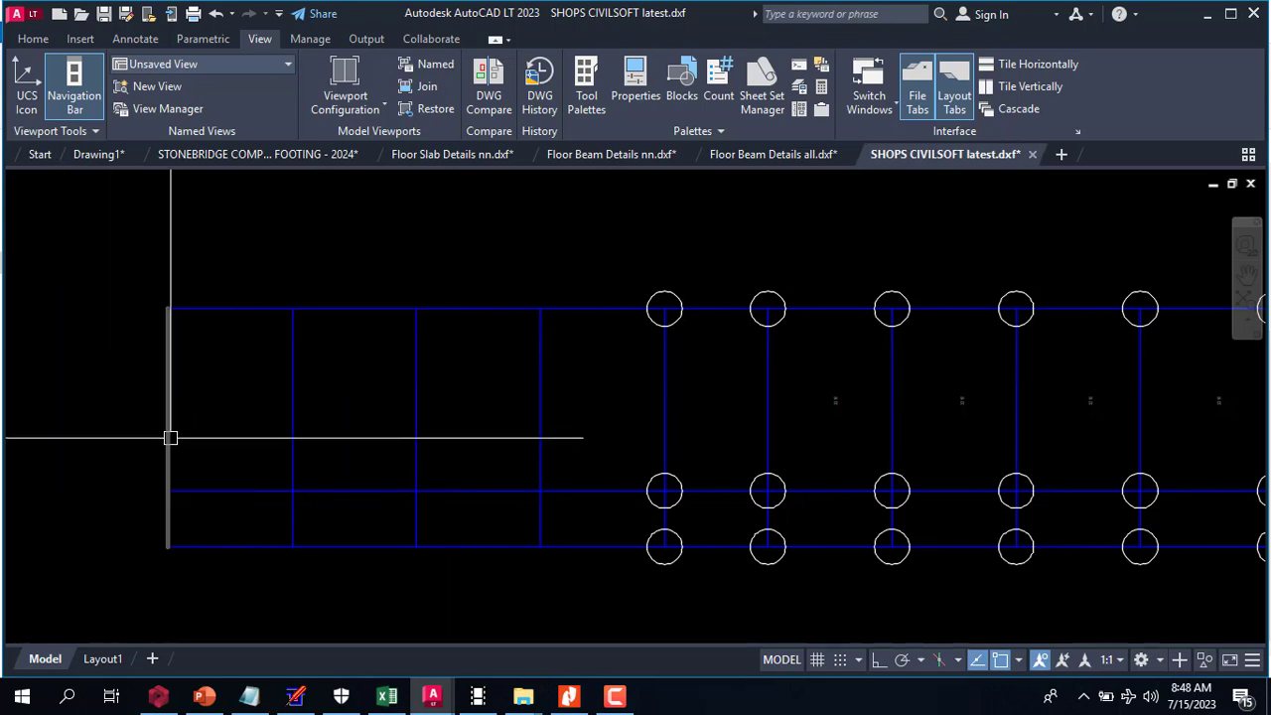
# - Save the drawing in AutoCAD 2007/LT2007 DXF format, replacing the existing SHOPS CIVILSOFT latest.dxf
pyautogui.scroll(-2, 407, 369)
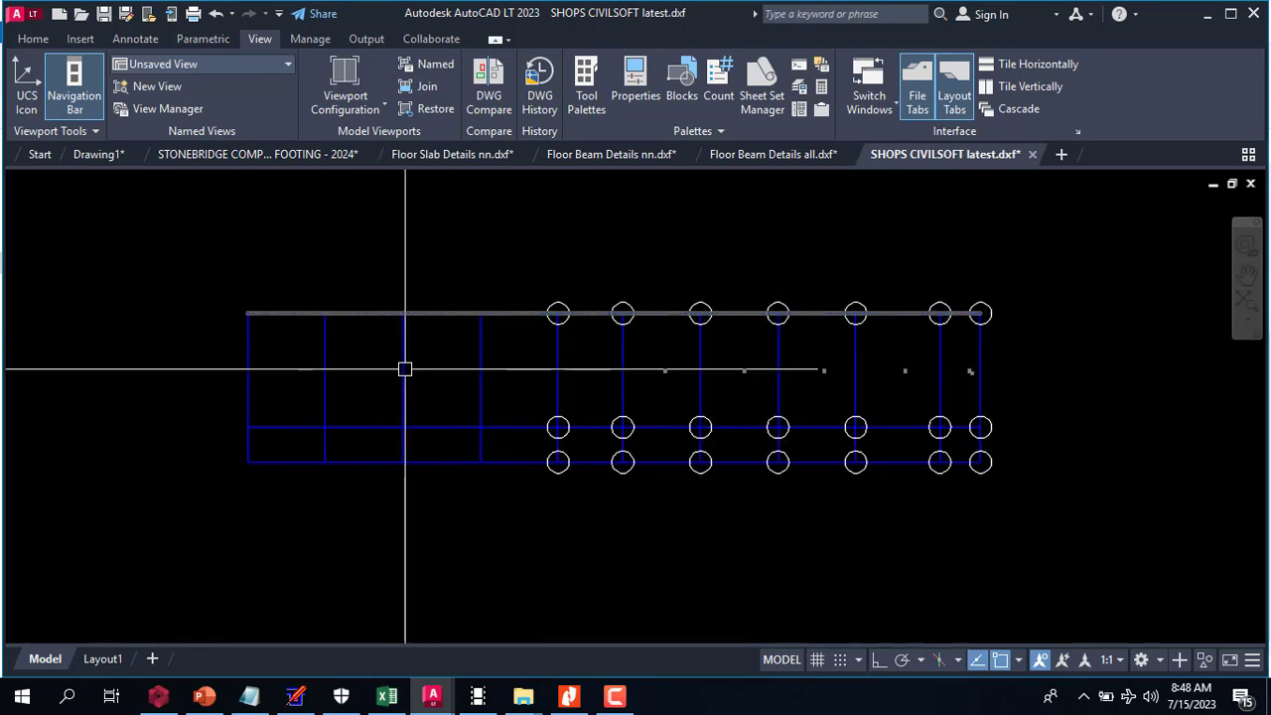
pyautogui.scroll(2, 361, 358)
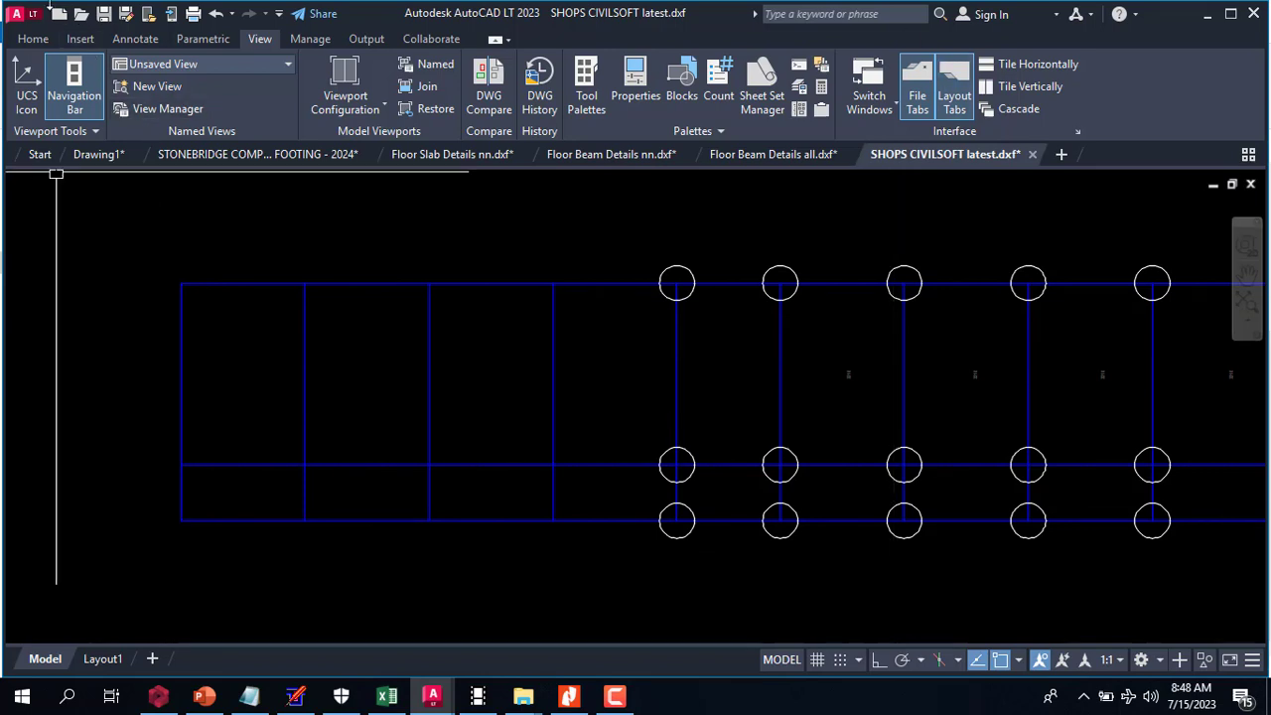
pyautogui.click(36, 40)
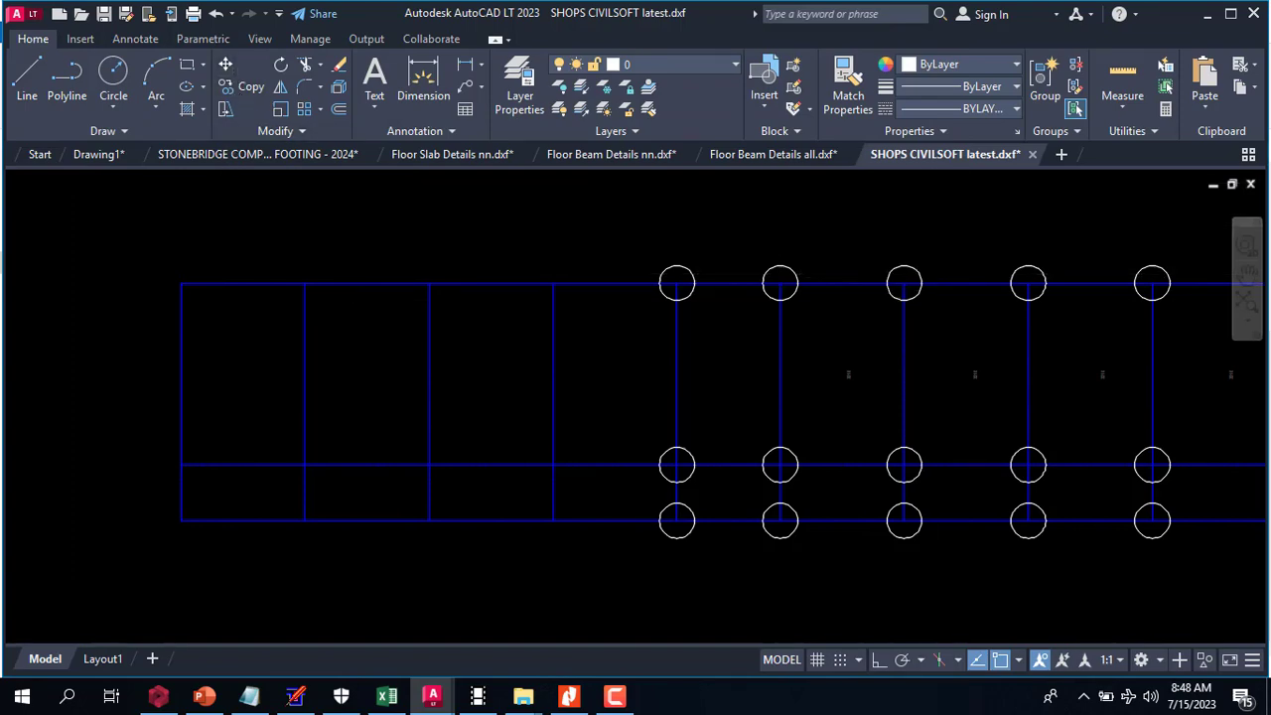
pyautogui.hotkey('ctrl', 'shift', 's')
pyautogui.click(740, 552)
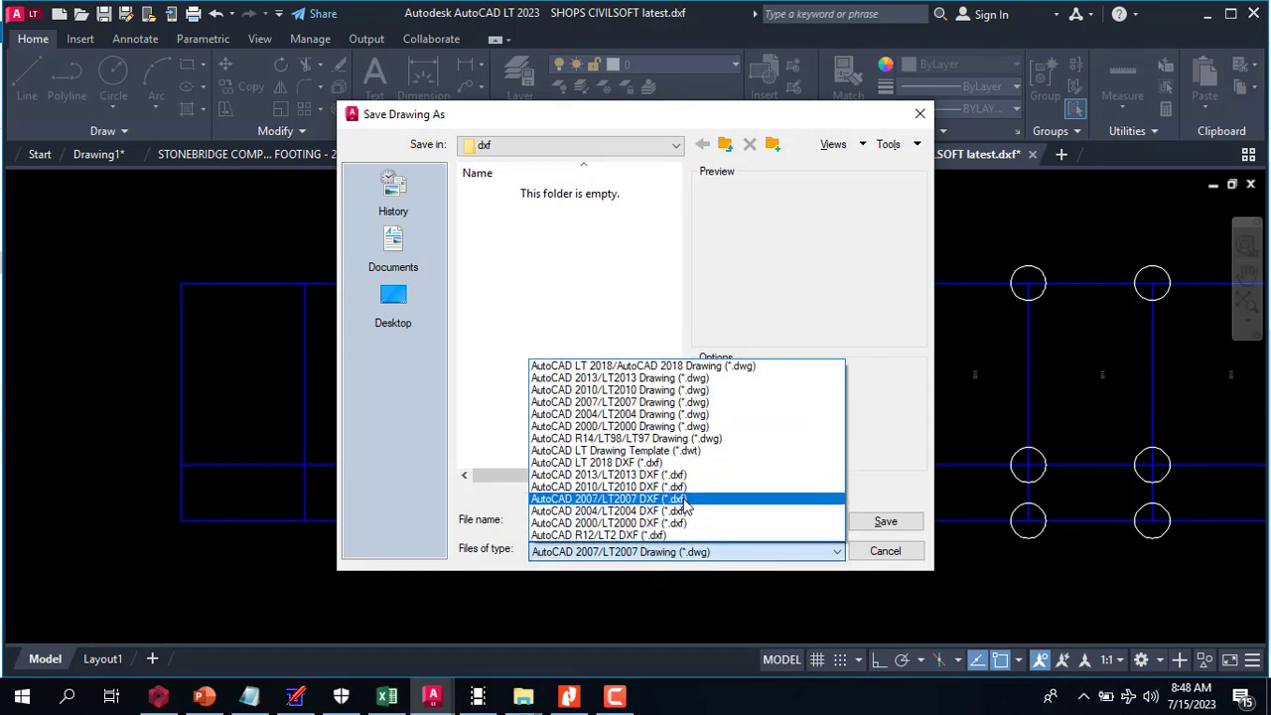
pyautogui.click(683, 498)
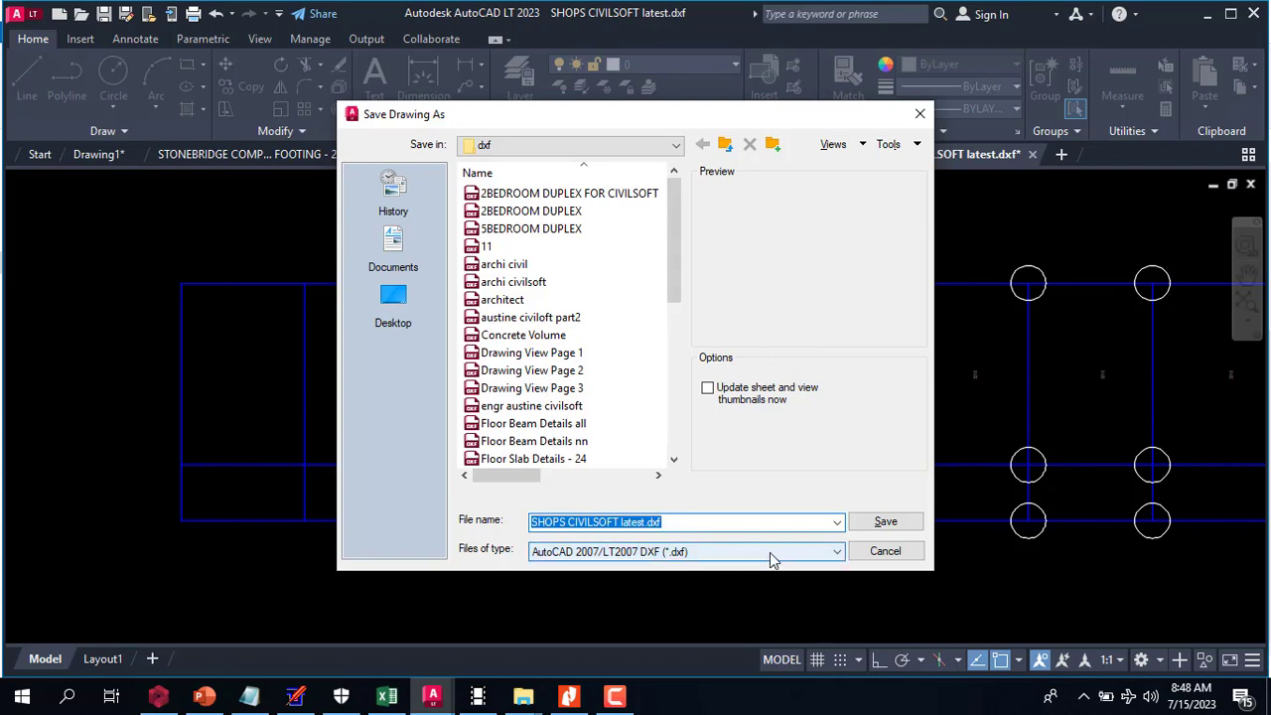
pyautogui.click(872, 527)
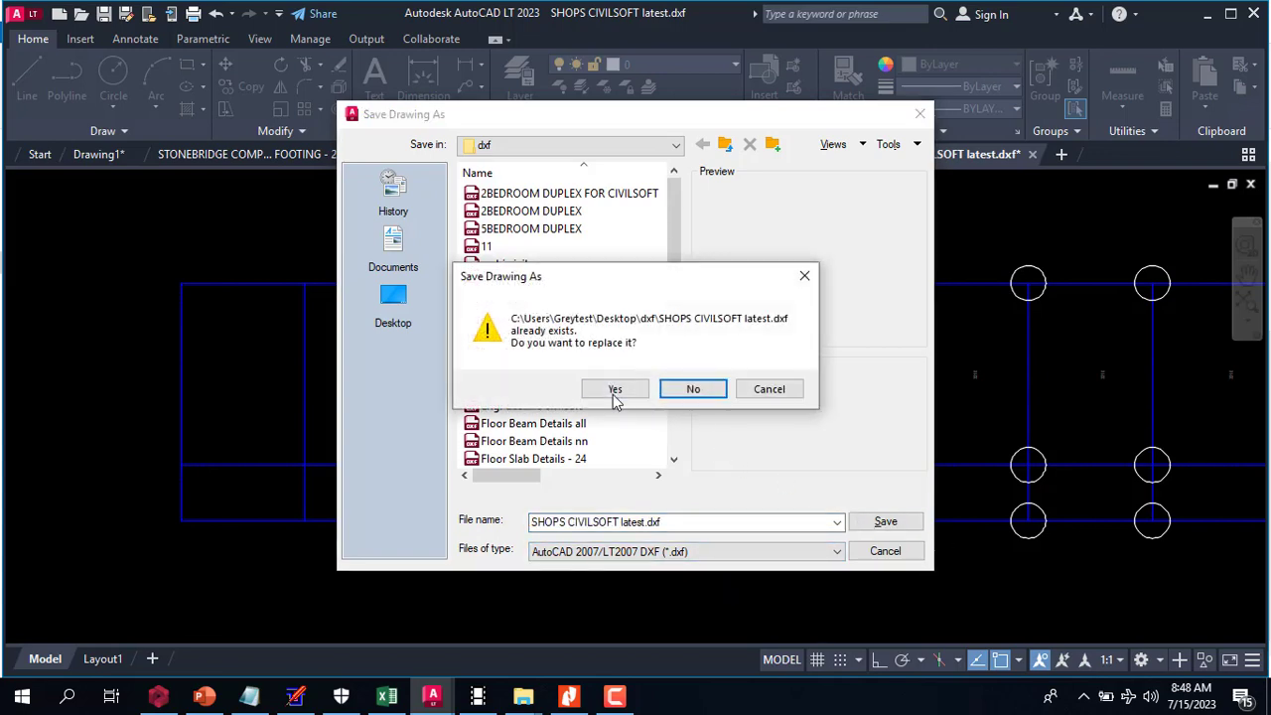
pyautogui.click(615, 389)
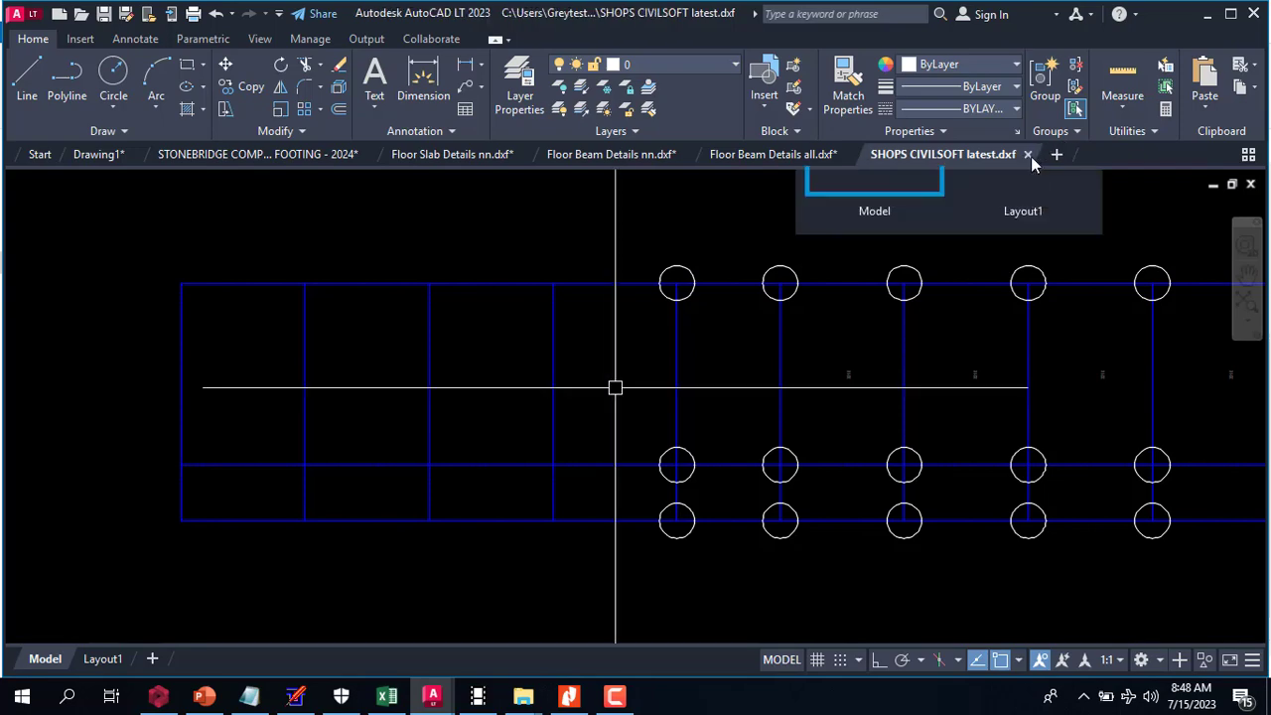
# - Close SHOPS CIVILSOFT latest.dxf without saving it in Drawing format, and switch back to QuickStructure
pyautogui.click(1031, 155)
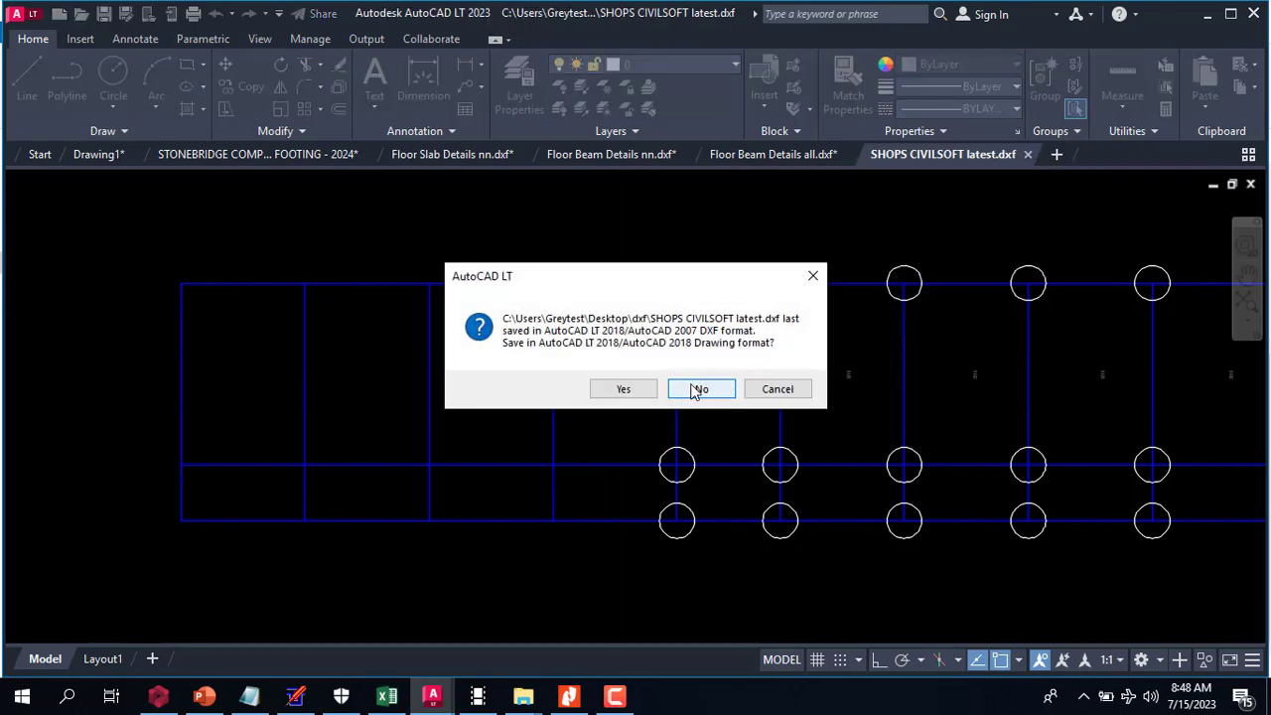
pyautogui.click(695, 388)
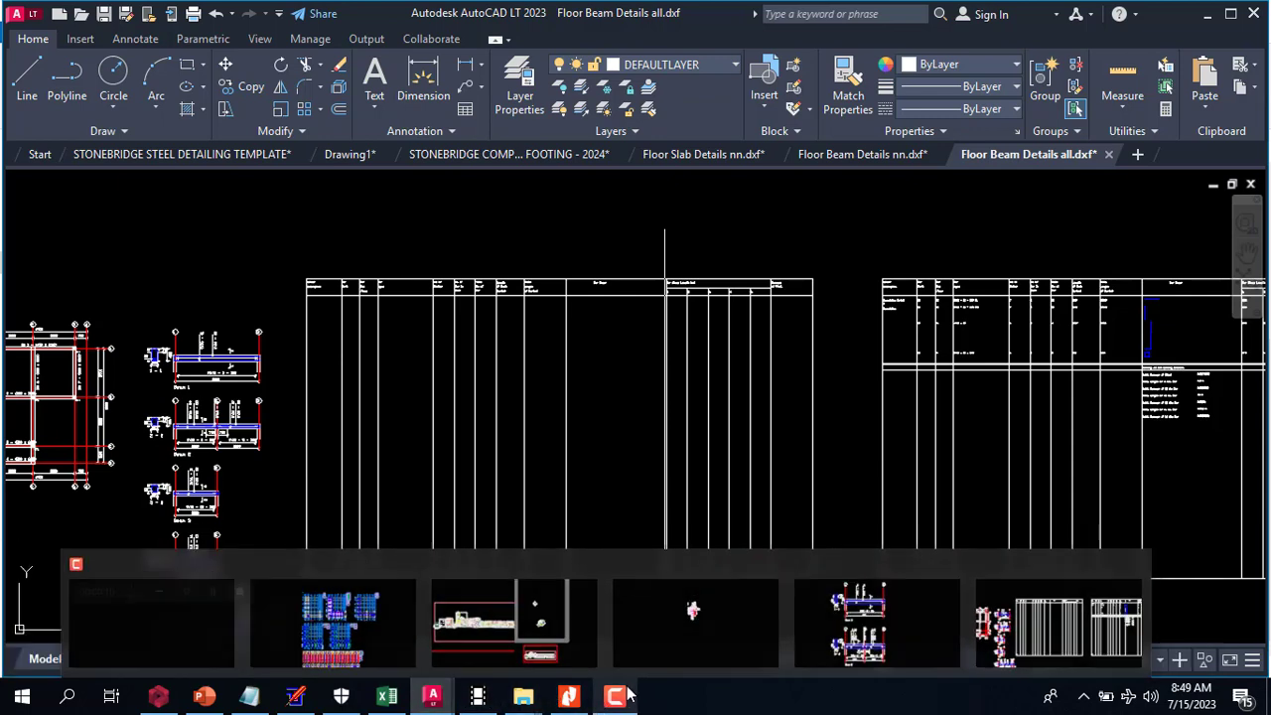
pyautogui.click(616, 699)
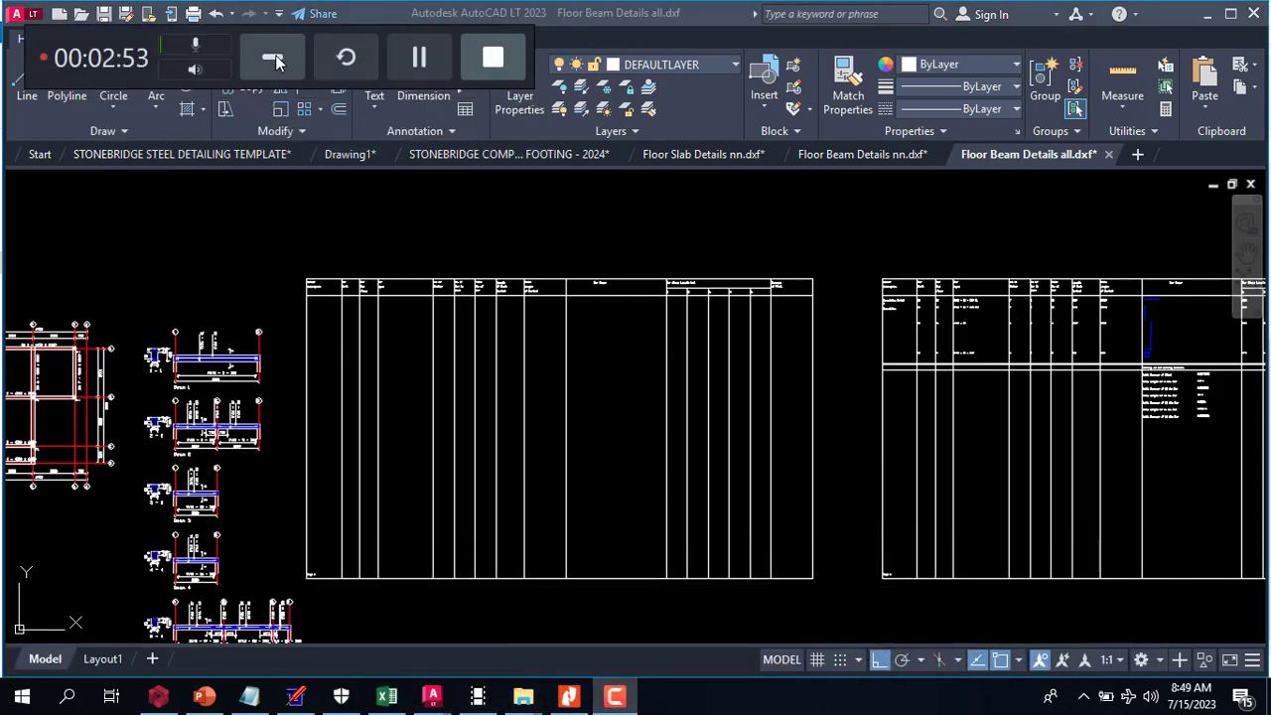
pyautogui.click(269, 57)
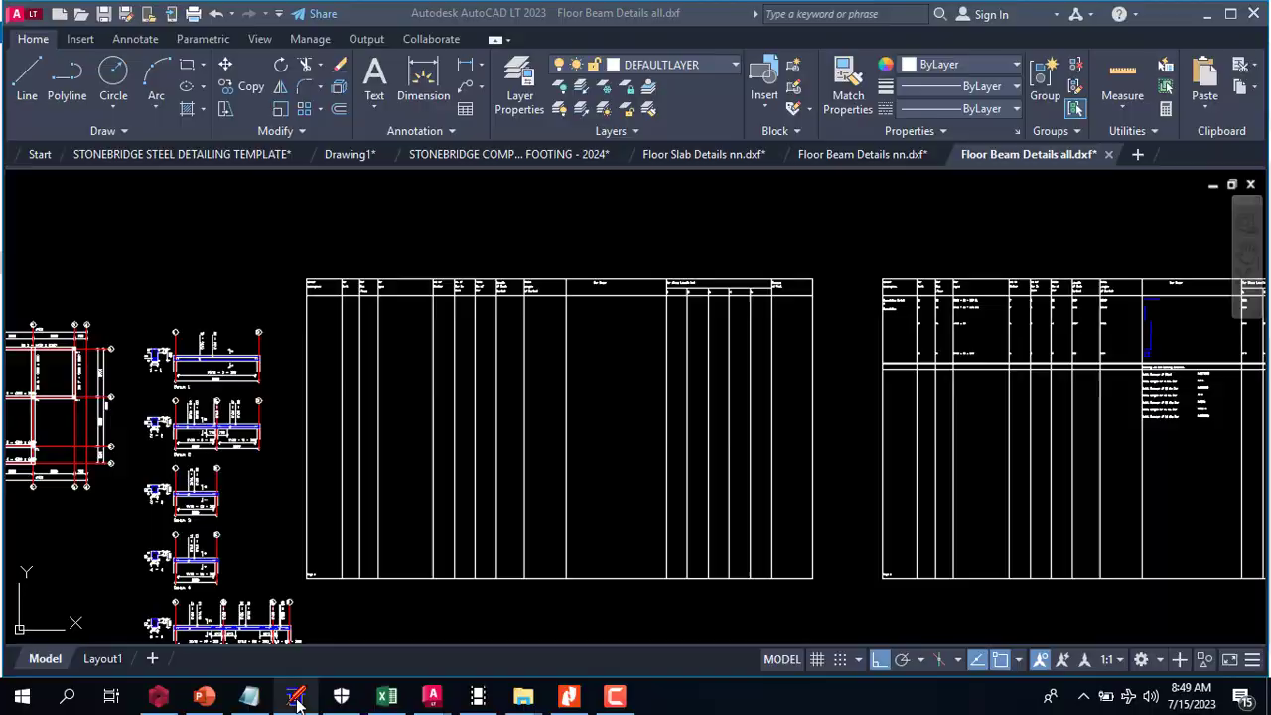
pyautogui.click(296, 698)
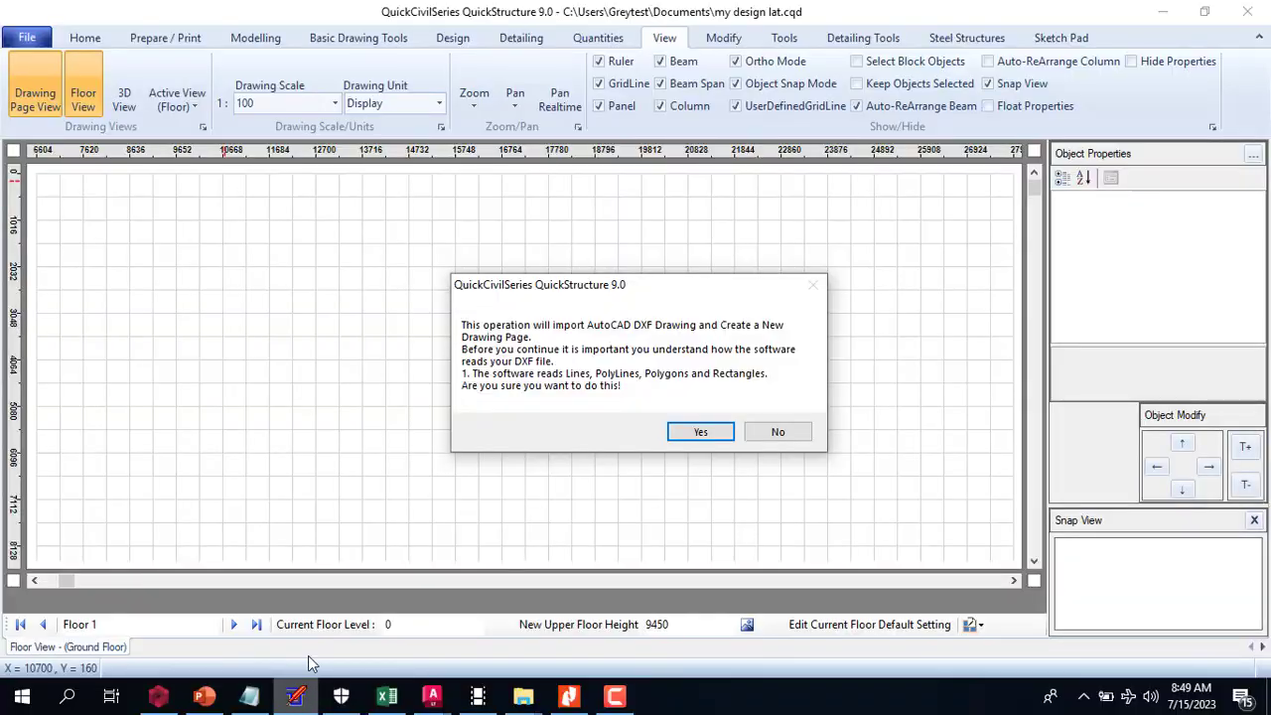
# - Confirm the DXF import and open SHOPS CIVILSOFT latest from the dxf folder as a new drawing page
pyautogui.click(701, 433)
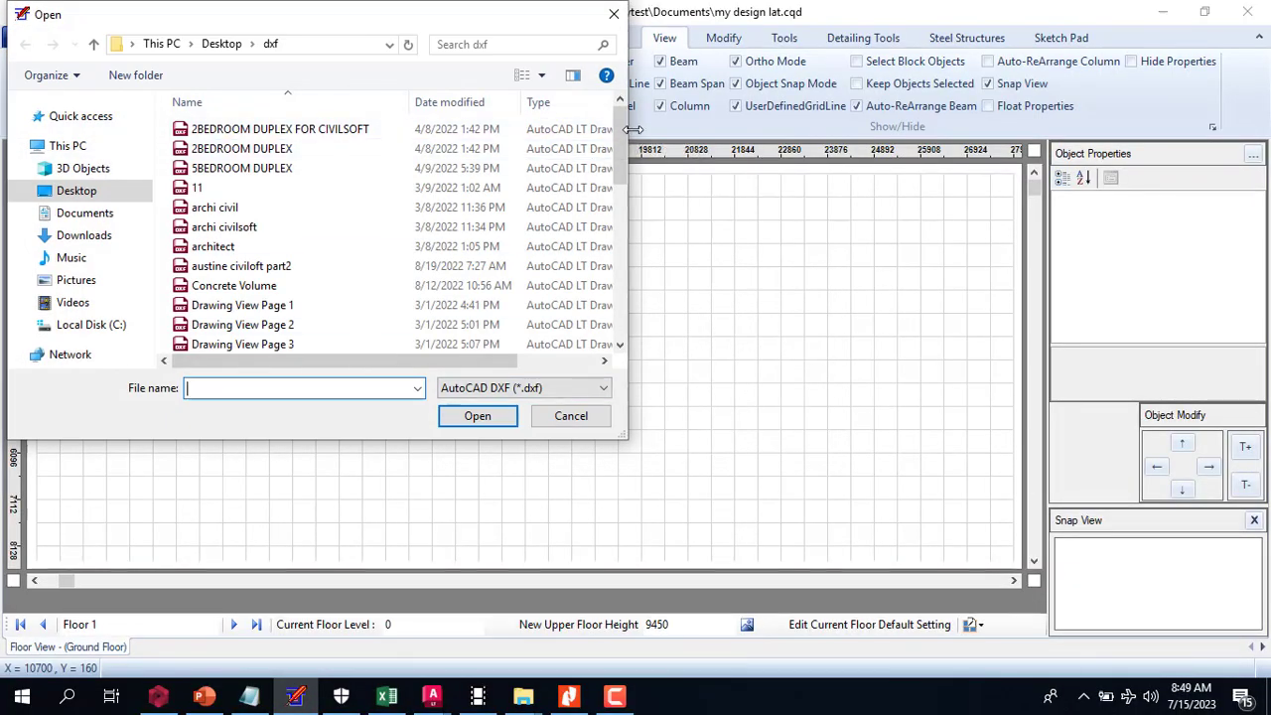
pyautogui.moveTo(617, 134); pyautogui.dragTo(611, 241)
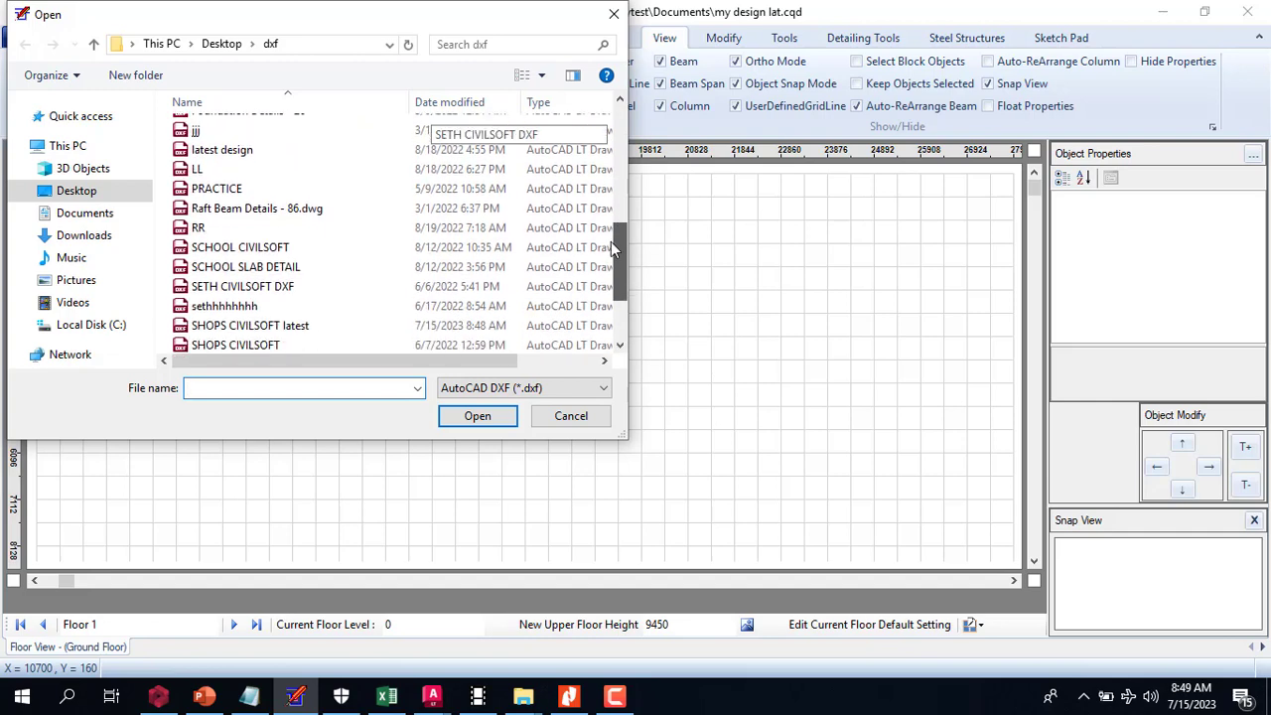
pyautogui.click(407, 326)
pyautogui.click(466, 417)
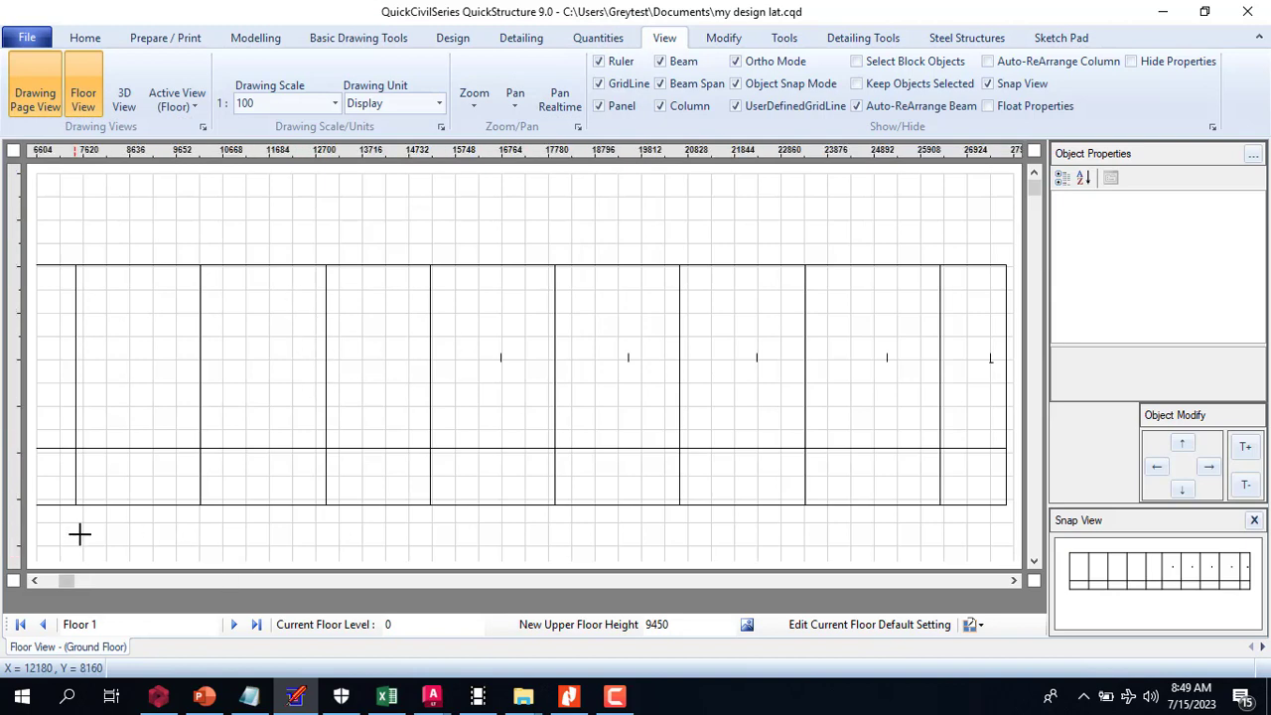
# - Draw two rectangular panels in the first bay of the imported grid, filling its tall cell and the short cell below
pyautogui.click(34, 581)
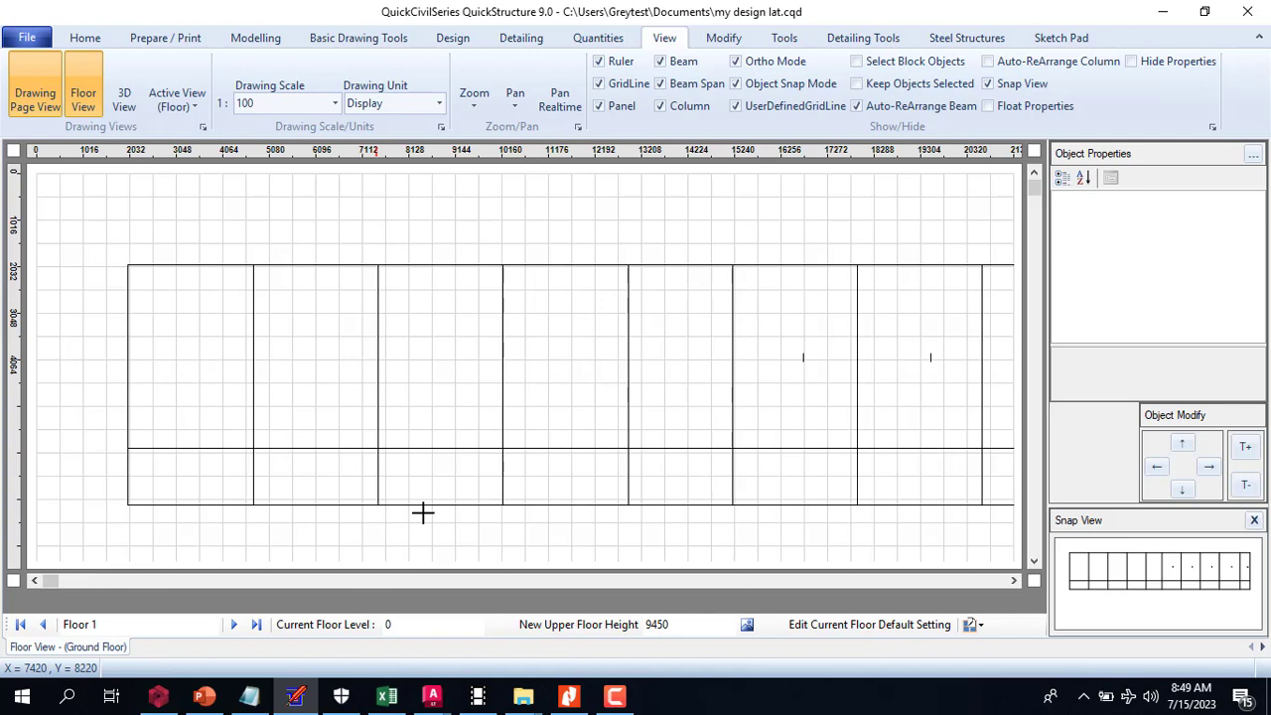
pyautogui.click(243, 40)
pyautogui.click(40, 81)
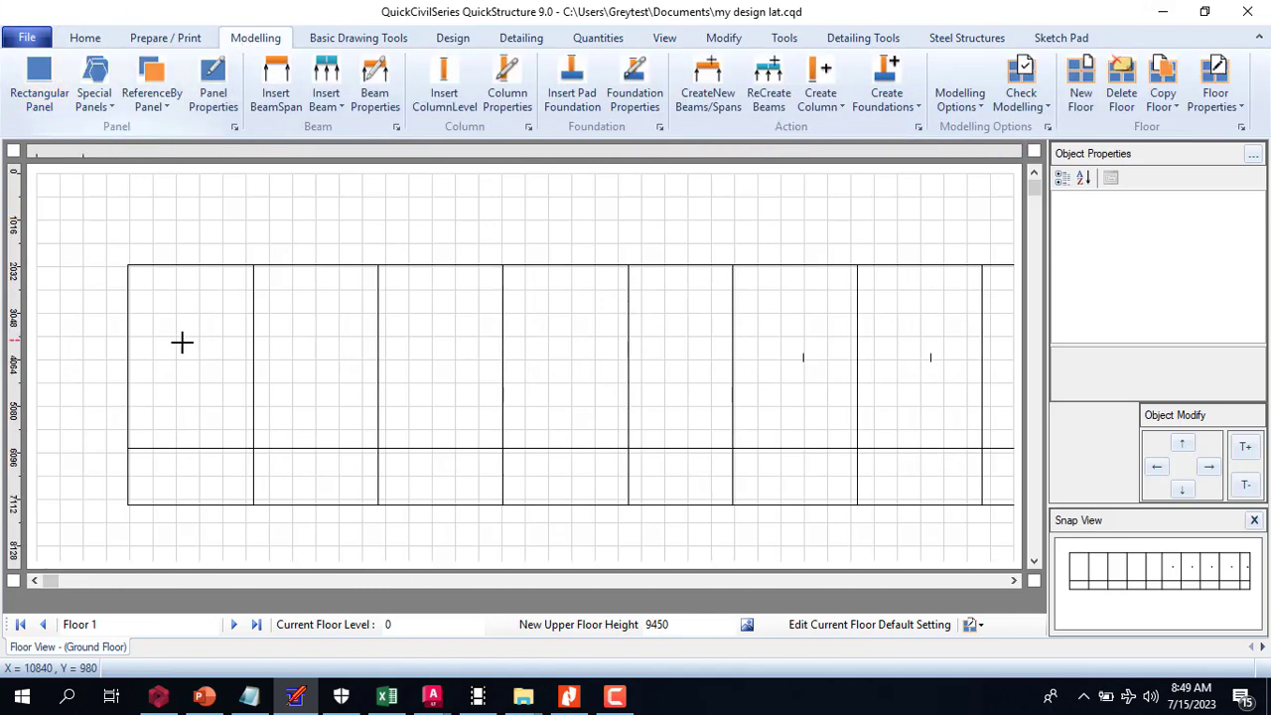
pyautogui.click(128, 265)
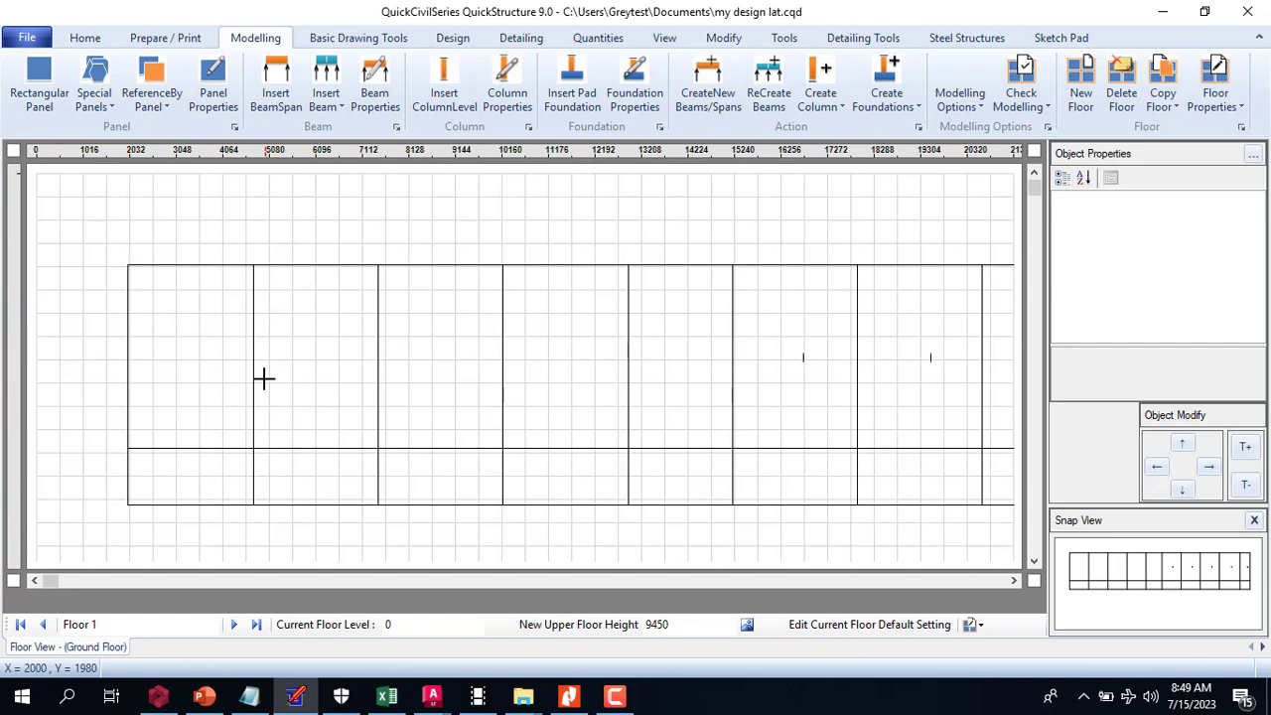
pyautogui.click(250, 455)
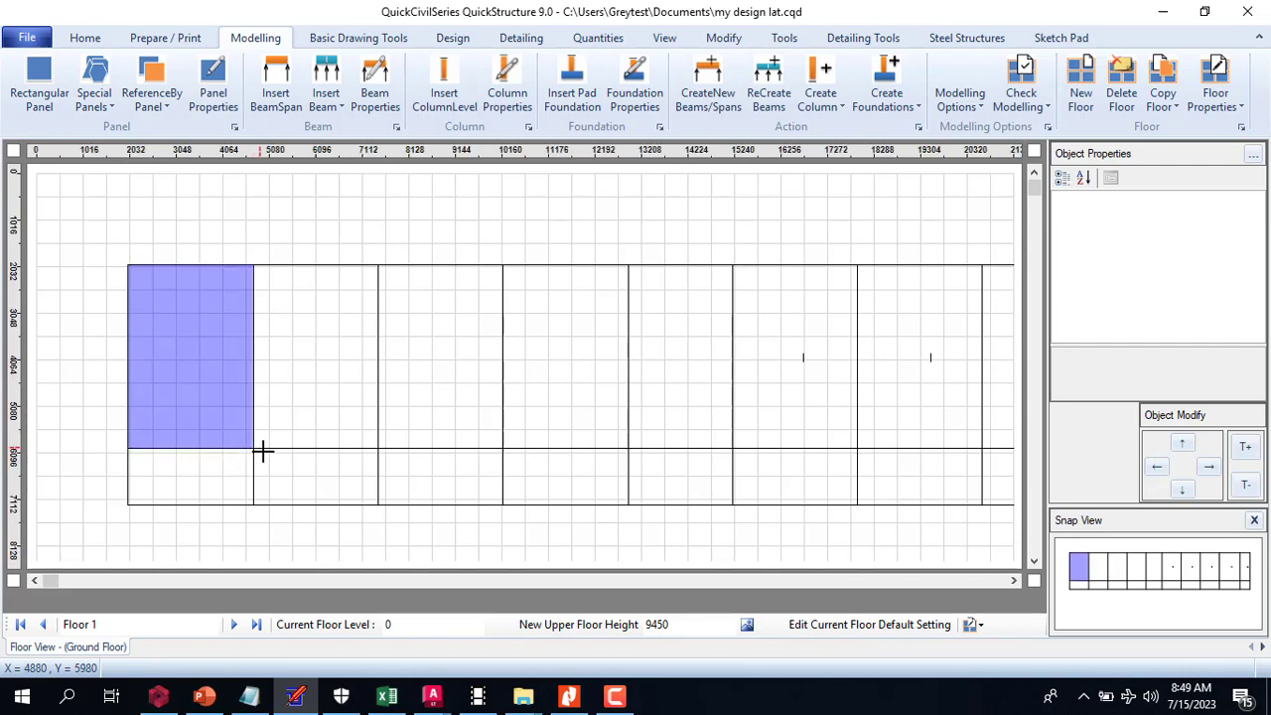
pyautogui.click(262, 452)
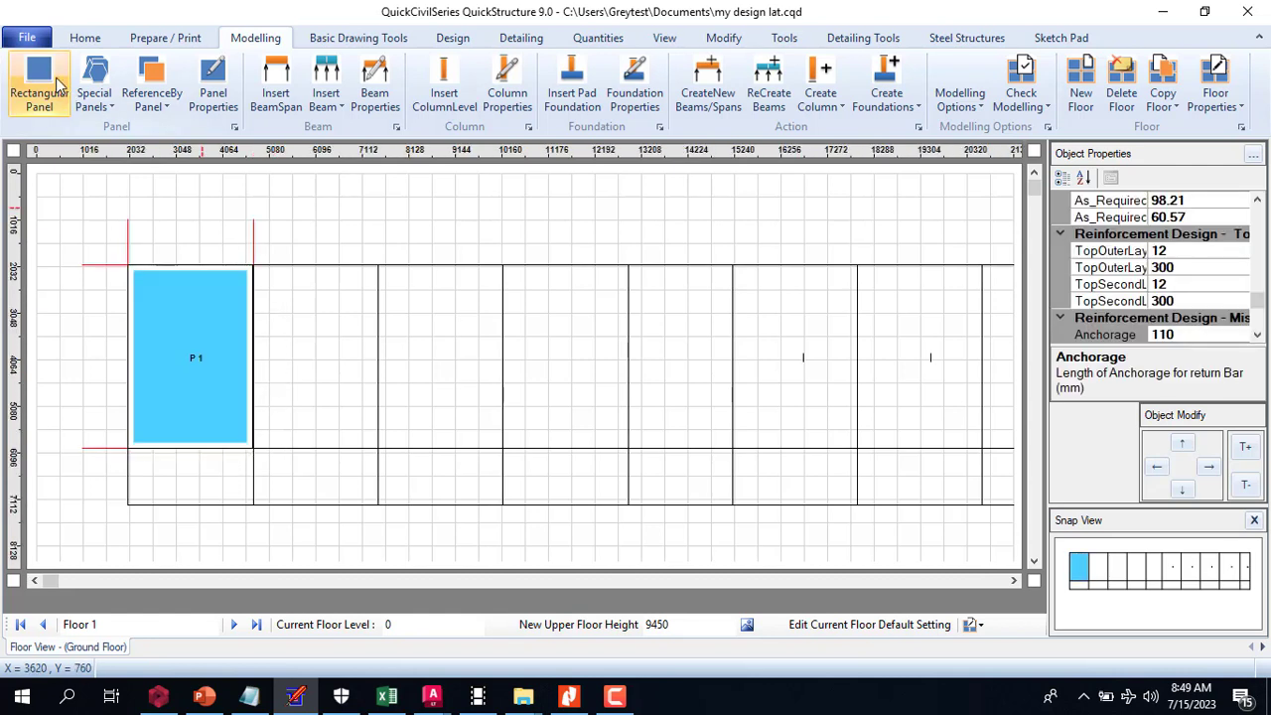
pyautogui.click(130, 448)
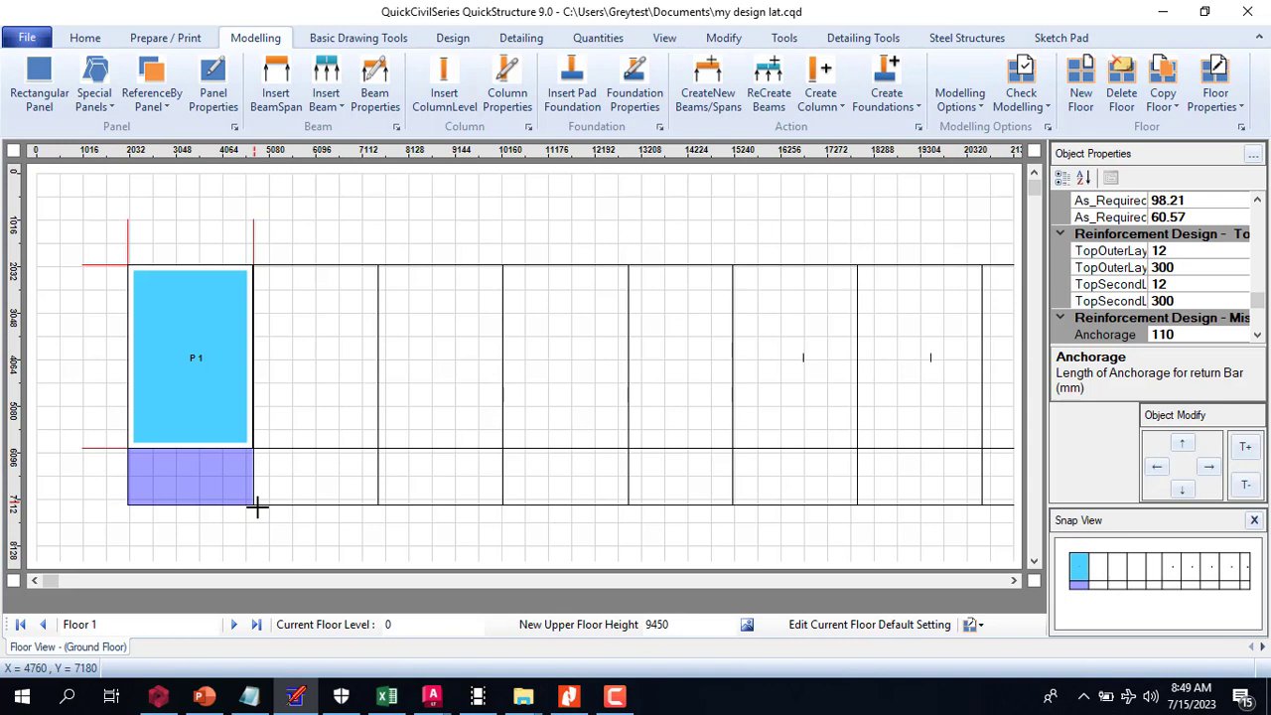
pyautogui.click(255, 505)
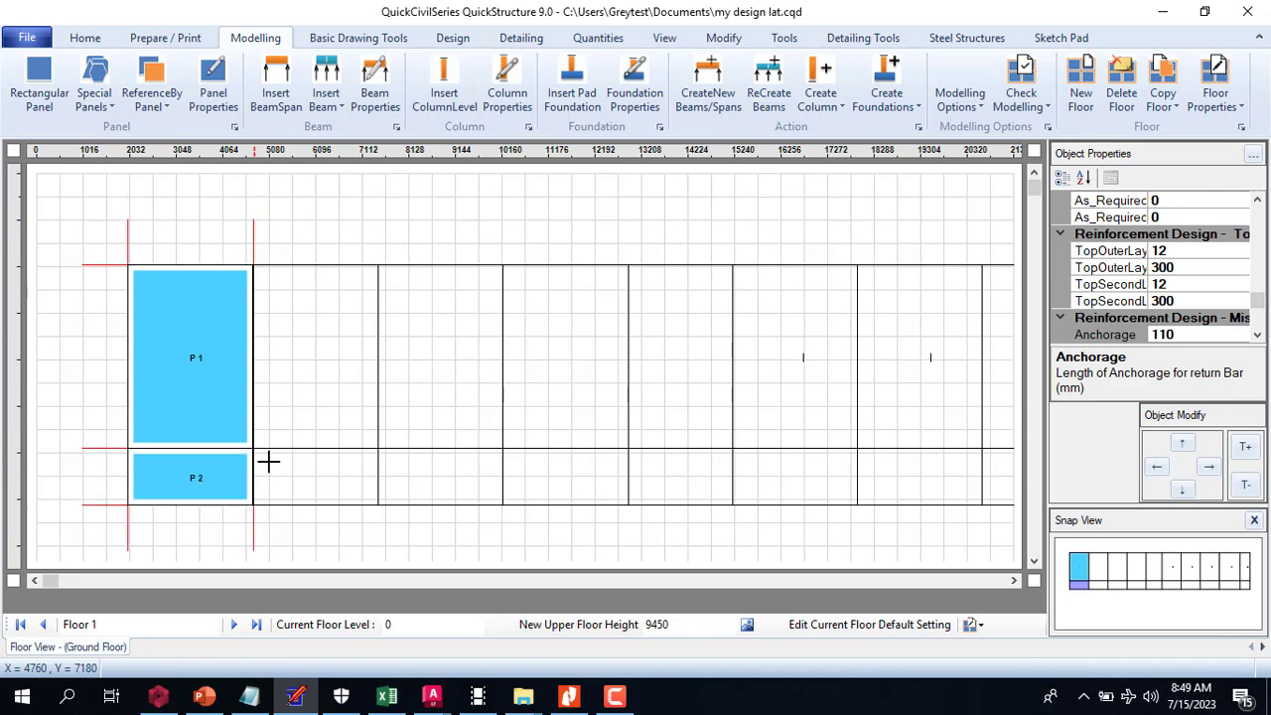
# - Draw rectangular panels over the tall cell and the short cell of the second bay
pyautogui.click(38, 74)
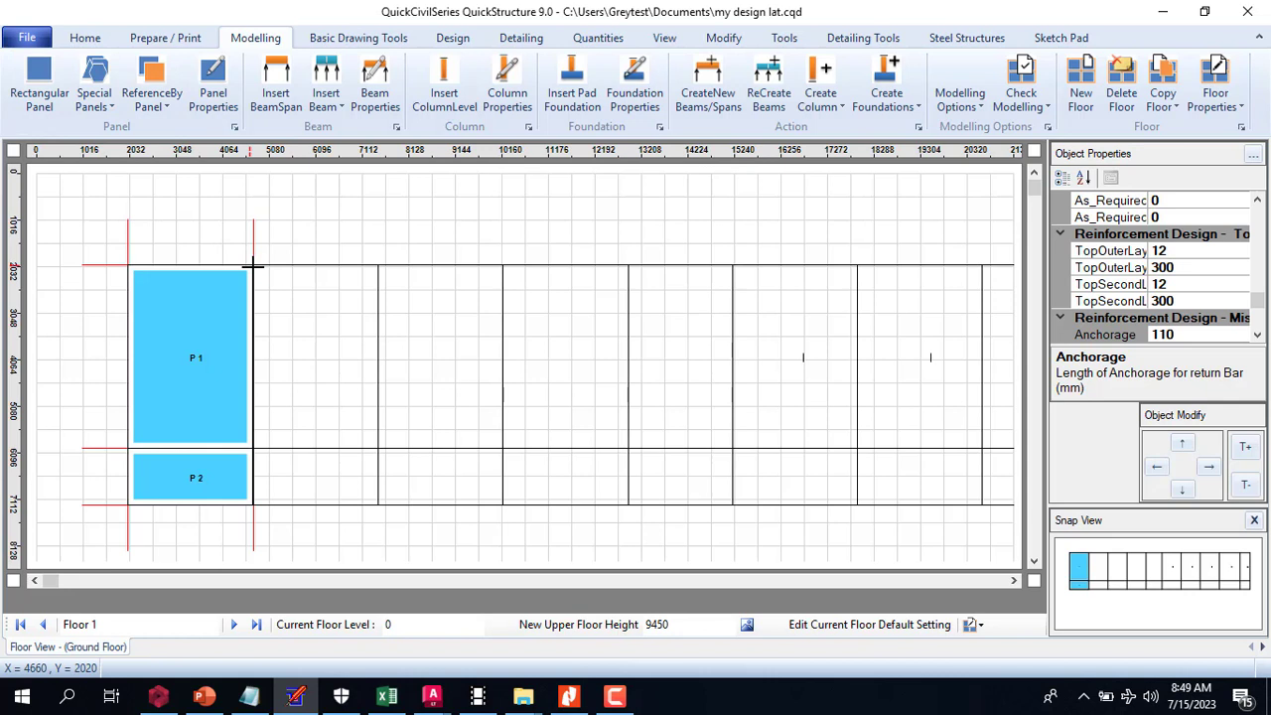
pyautogui.click(254, 264)
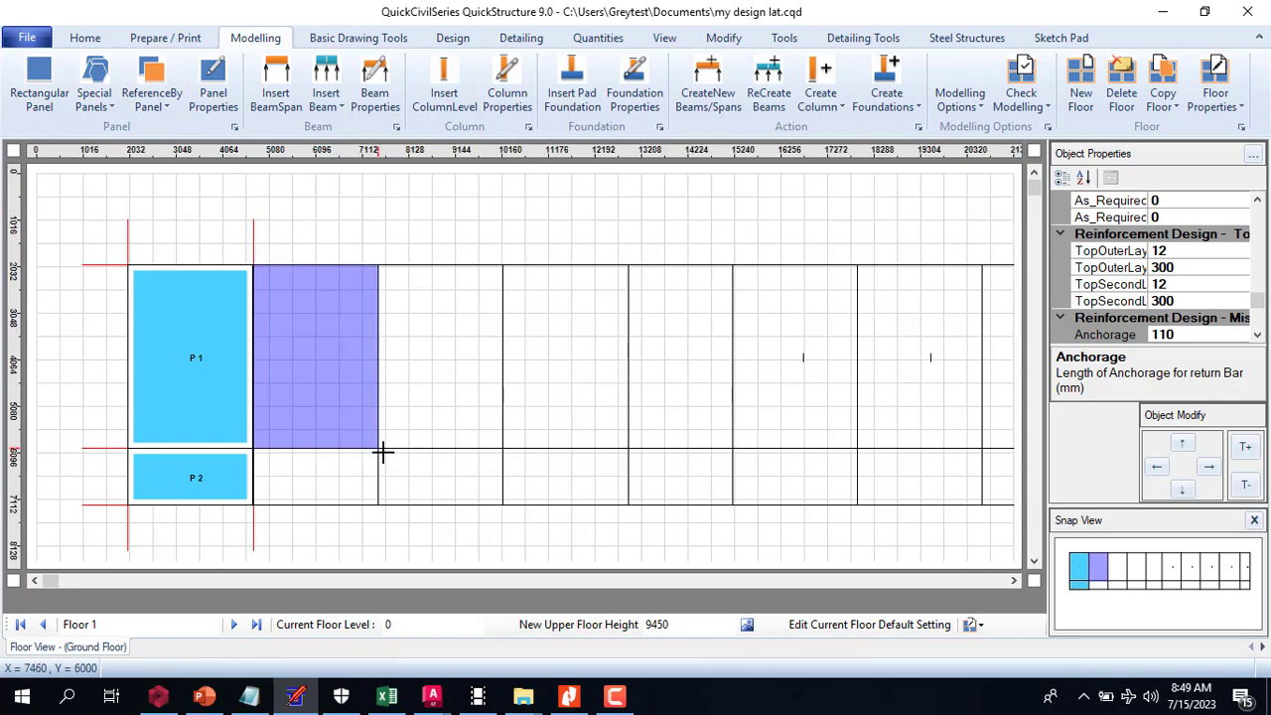
pyautogui.click(379, 449)
pyautogui.click(38, 74)
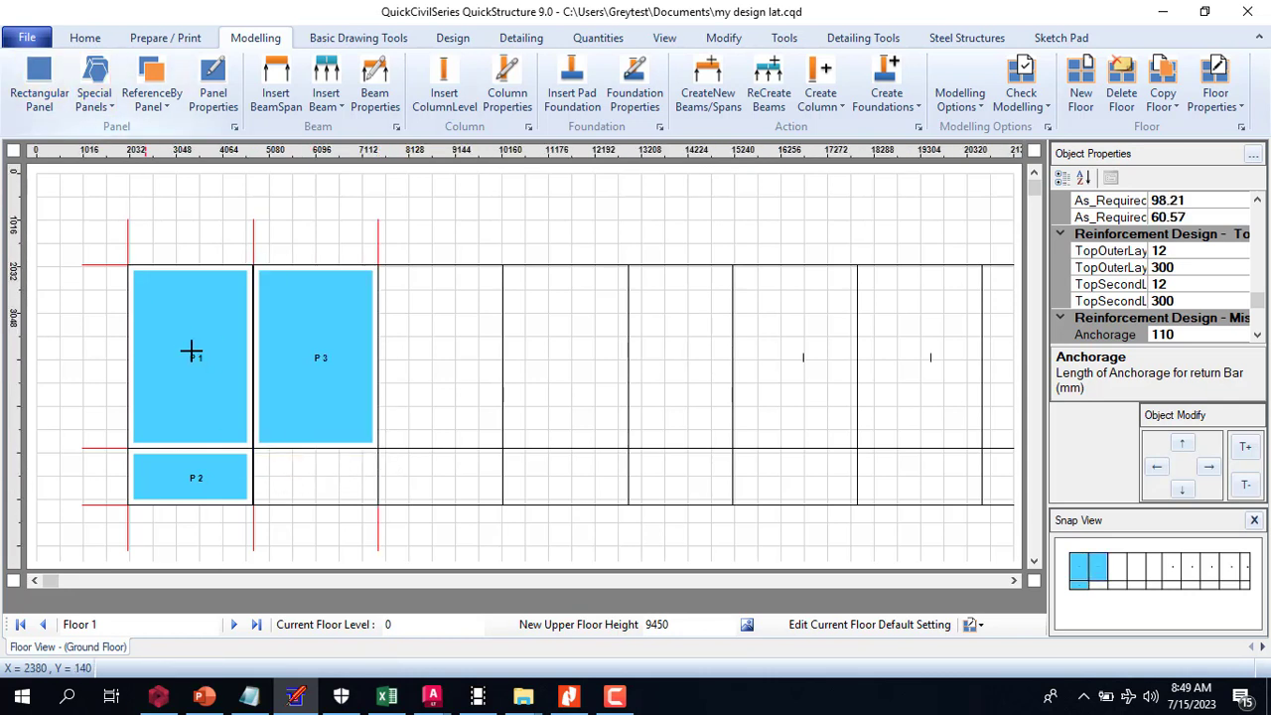
pyautogui.click(253, 449)
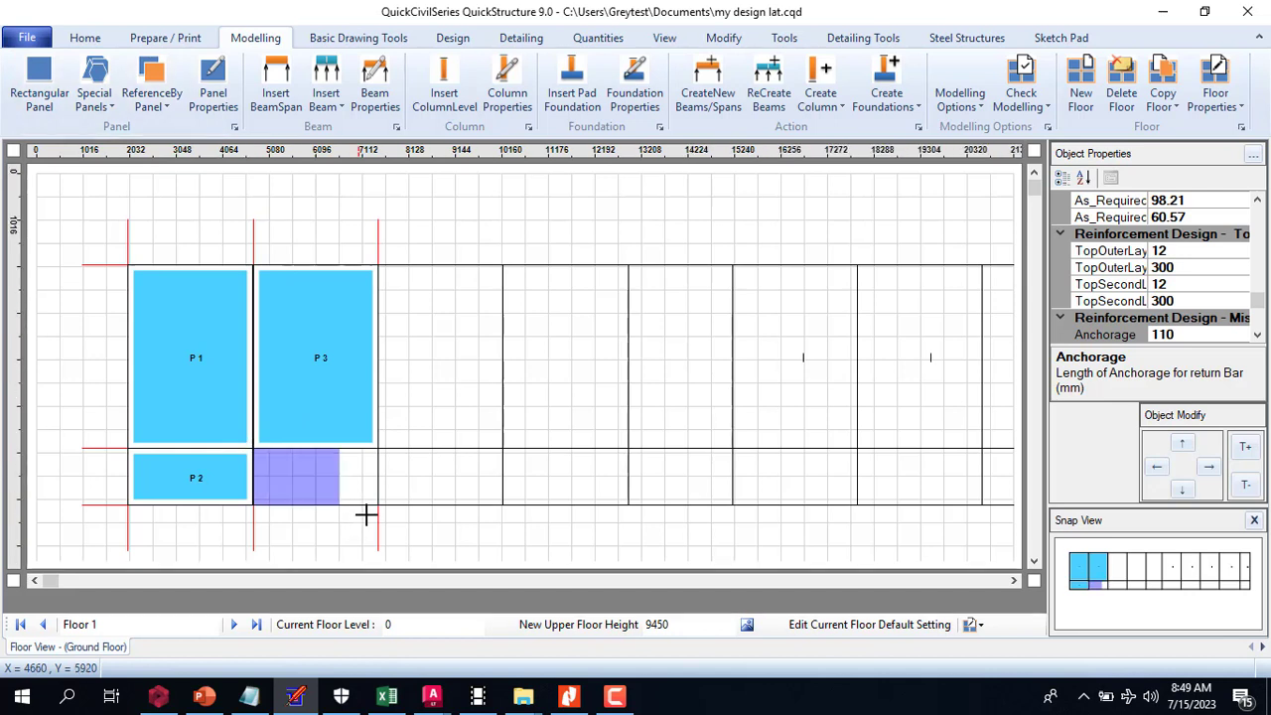
pyautogui.click(378, 506)
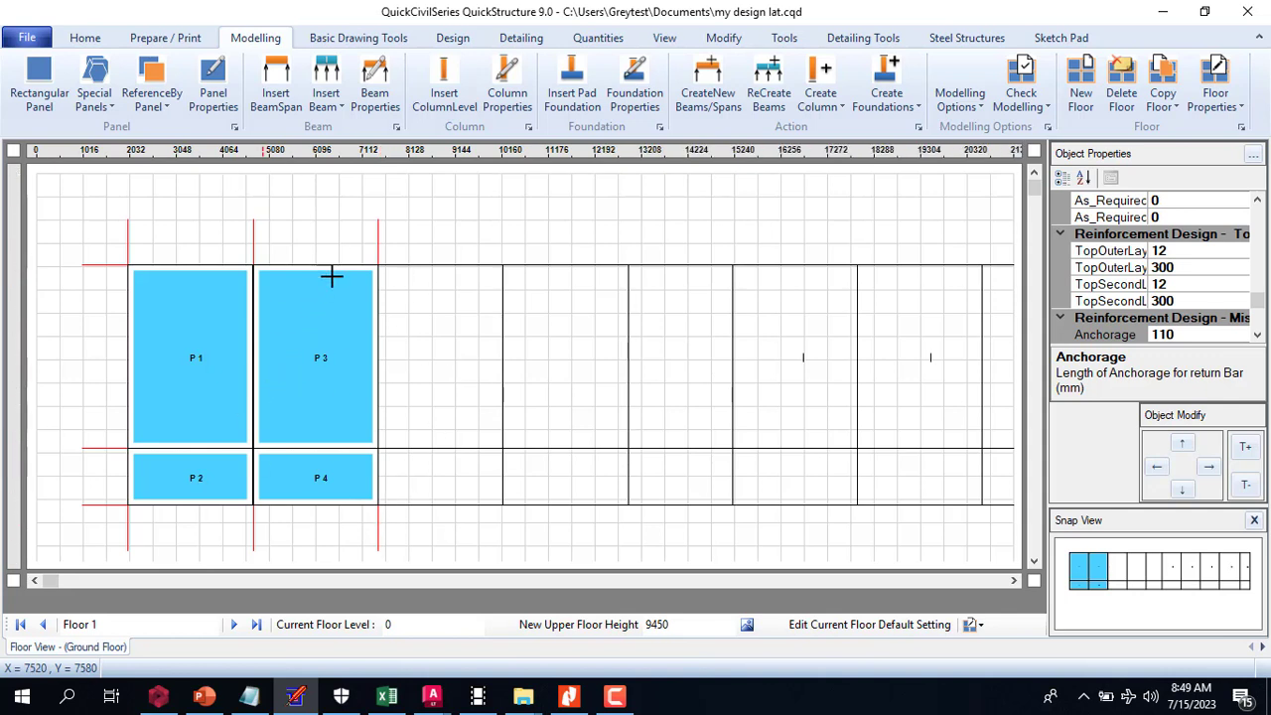
# - Add rectangular panels to the third bay, one in the tall cell and one in the short cell beneath it
pyautogui.click(378, 265)
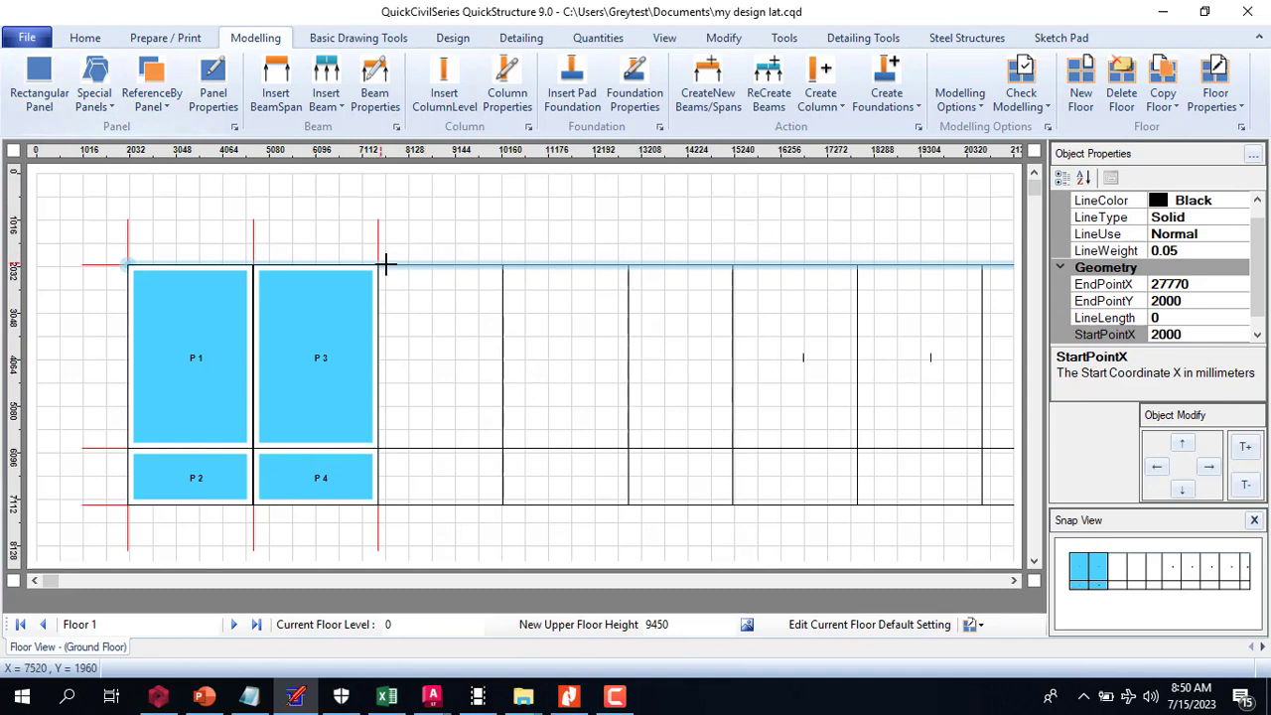
pyautogui.click(376, 264)
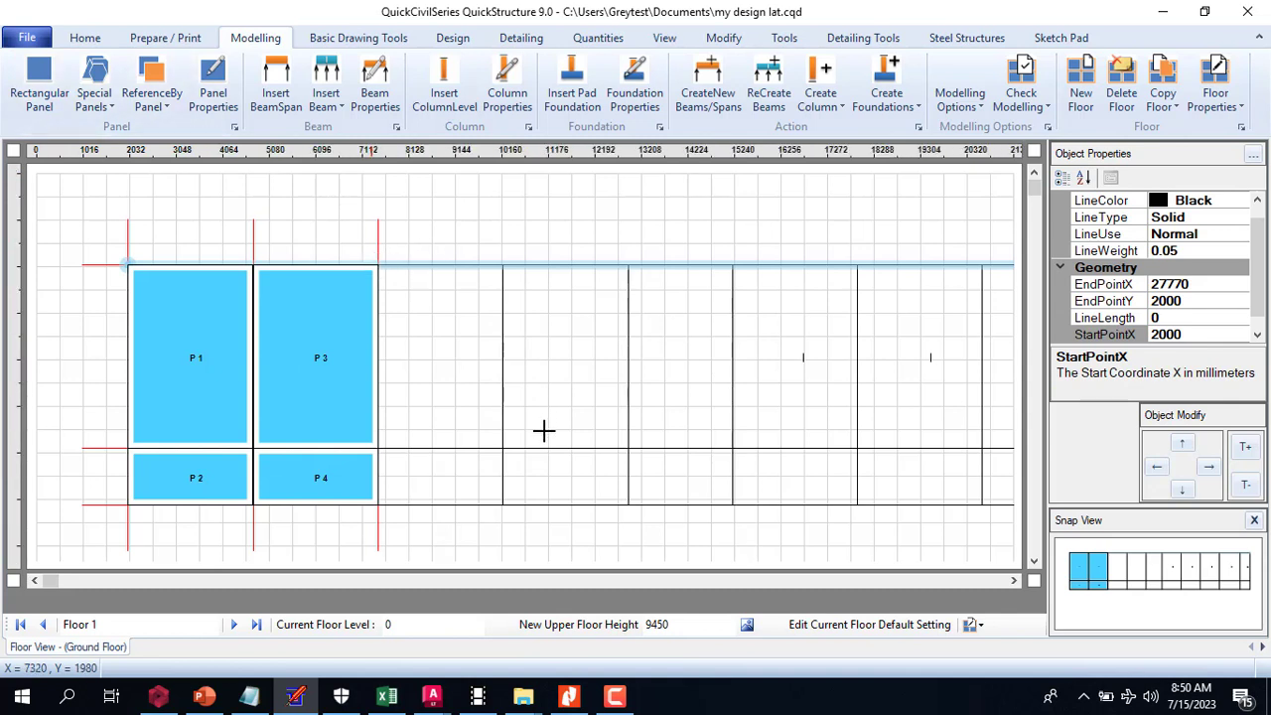
pyautogui.click(502, 443)
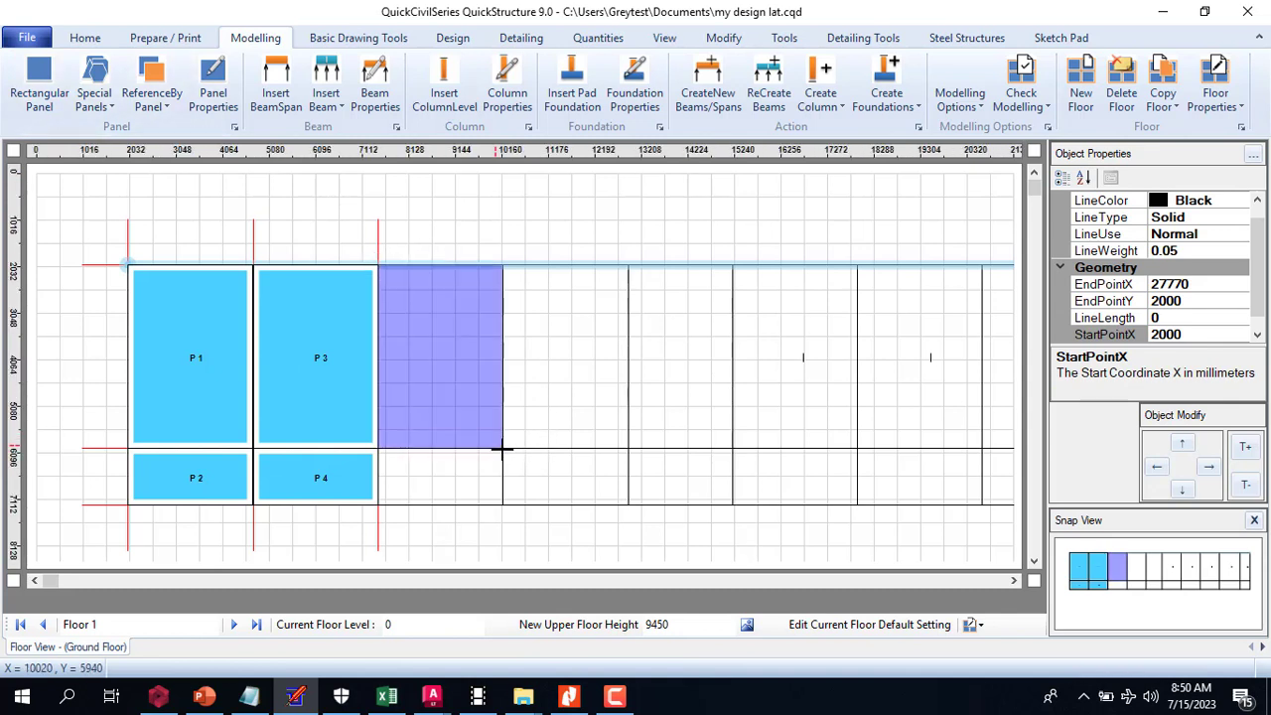
pyautogui.click(503, 449)
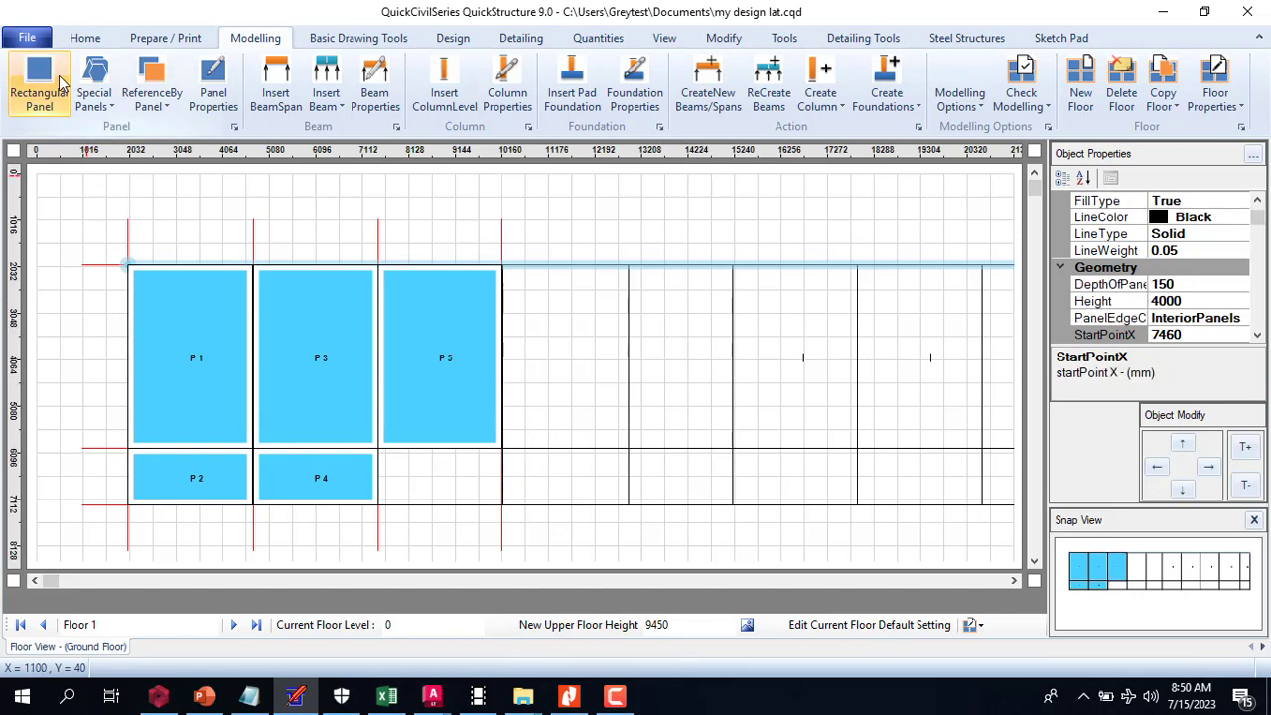
pyautogui.click(377, 448)
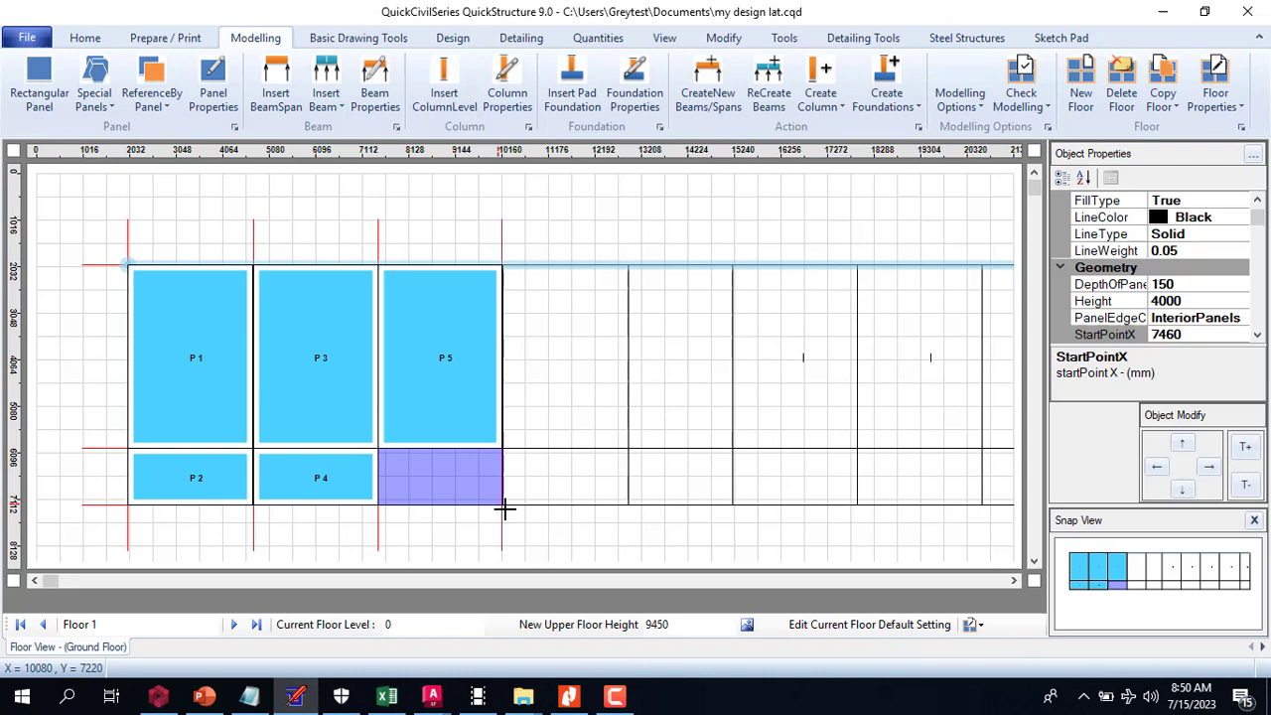
pyautogui.click(502, 506)
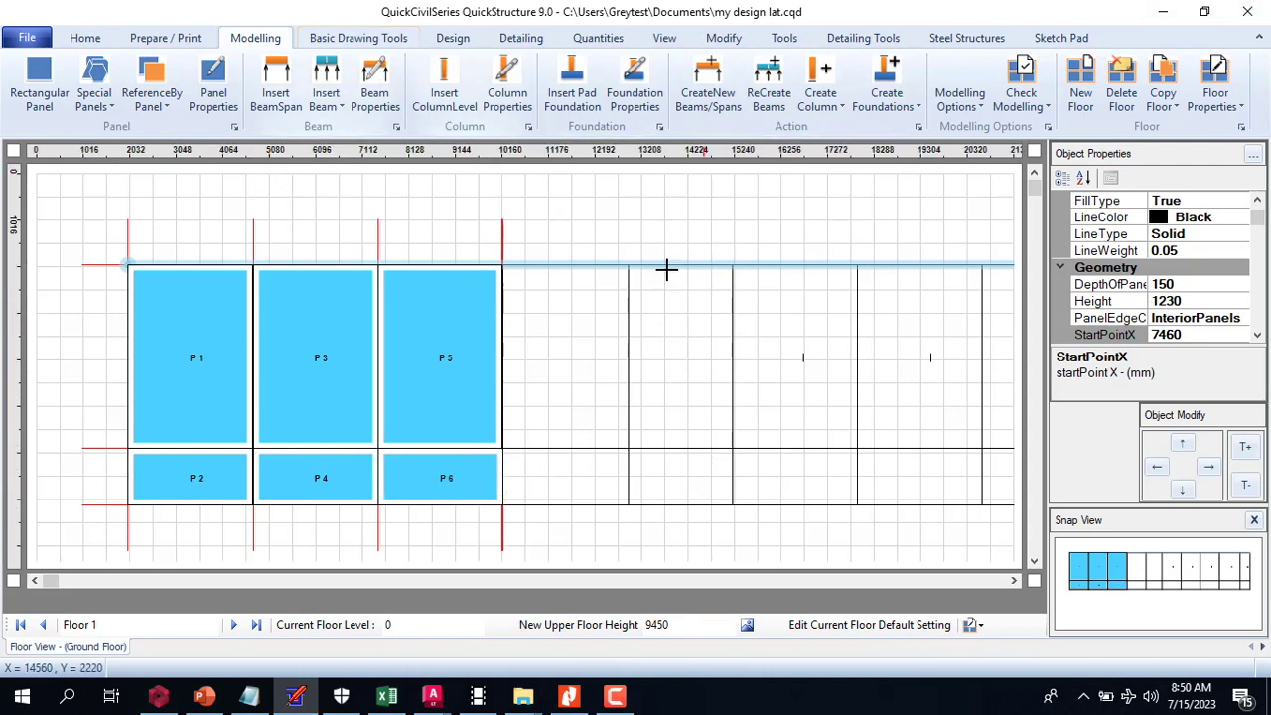
# - Clear the selection and create new beams and spans along the edges of the six panels
pyautogui.click(626, 221)
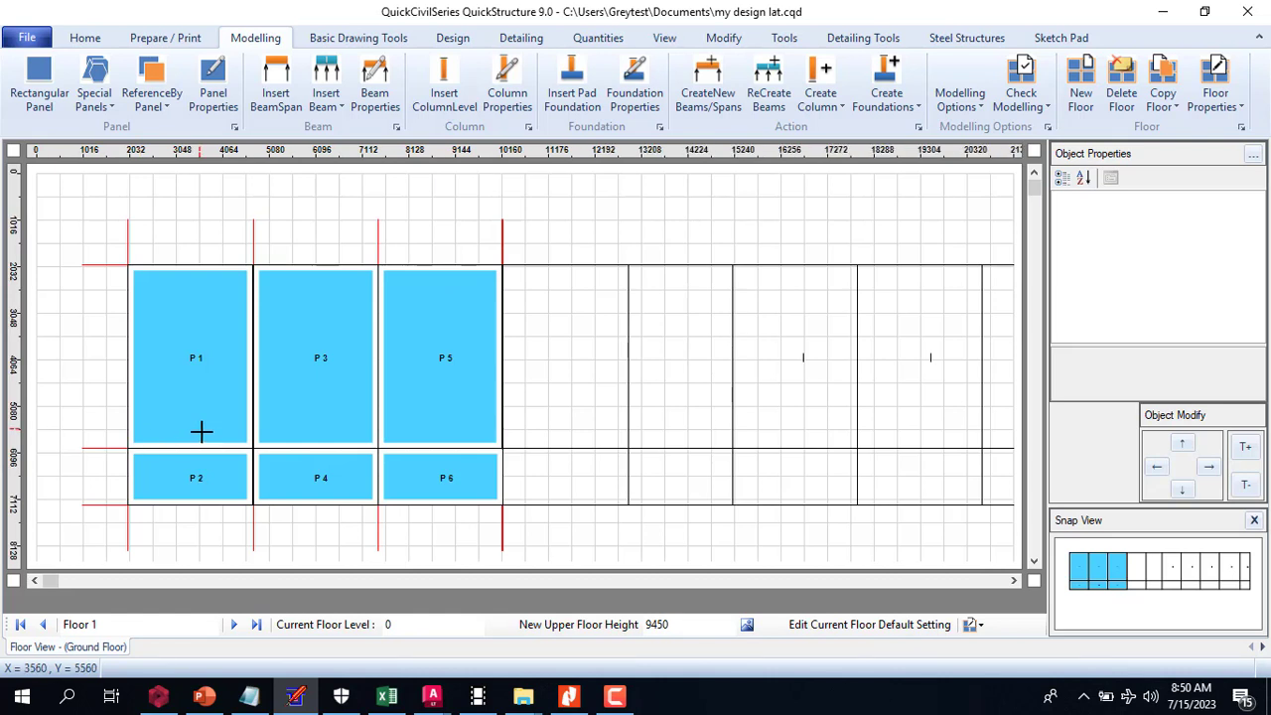
pyautogui.click(725, 79)
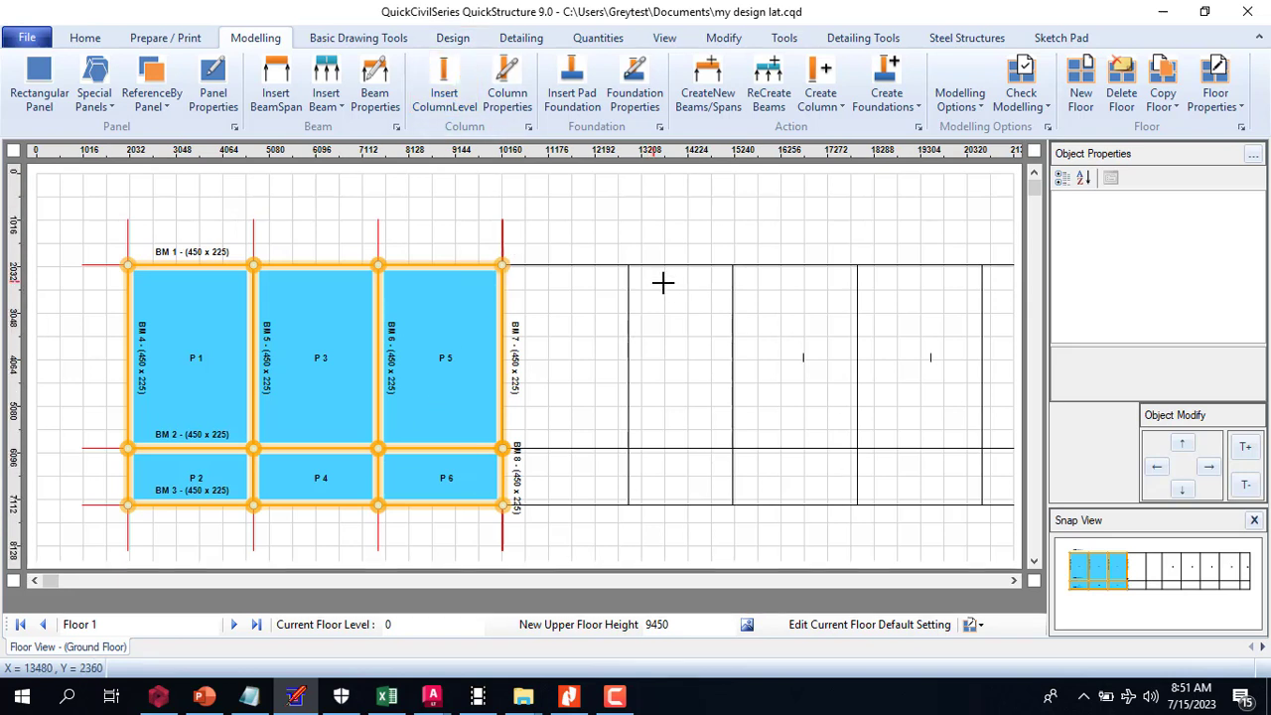
# - Copy the floor into 2 additional floors, making the last one roof level, and generate the columns
pyautogui.click(1157, 107)
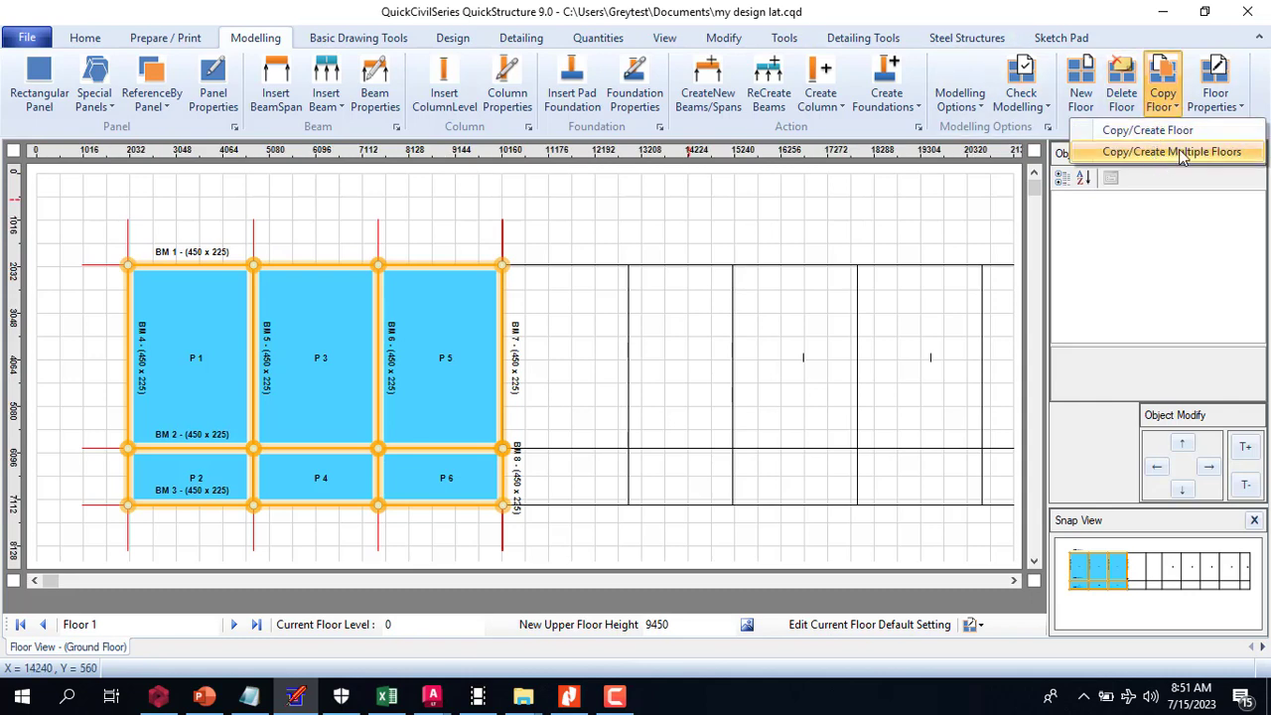
pyautogui.click(1180, 152)
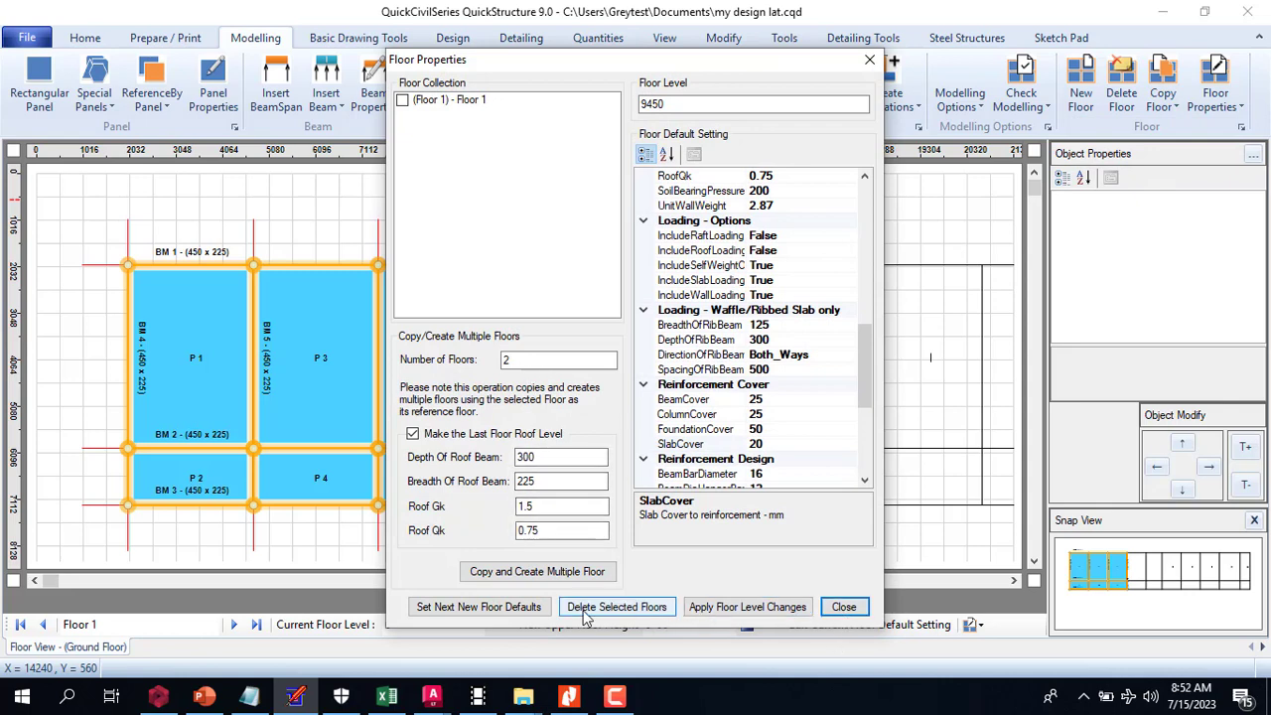
pyautogui.click(539, 580)
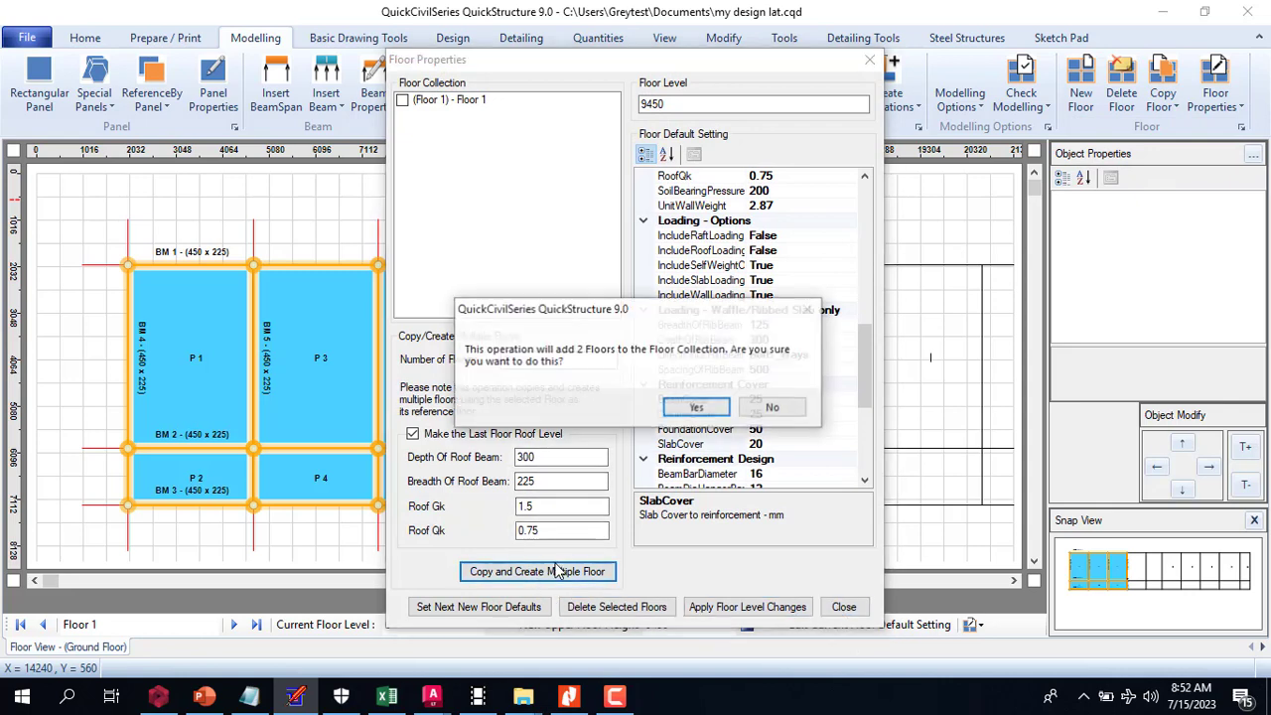
pyautogui.click(701, 404)
pyautogui.click(681, 407)
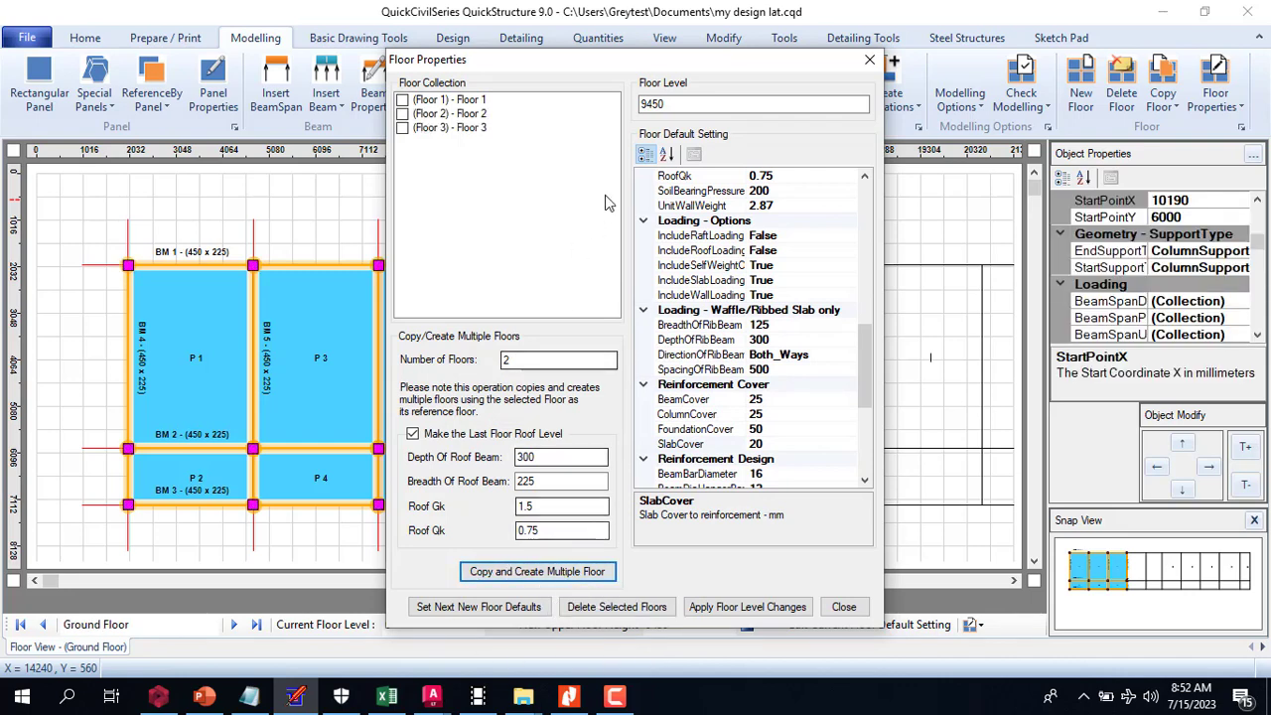
# - Apply the floor level changes without recreating columns for the whole structure, and close the floor properties
pyautogui.moveTo(670, 63); pyautogui.dragTo(888, 51)
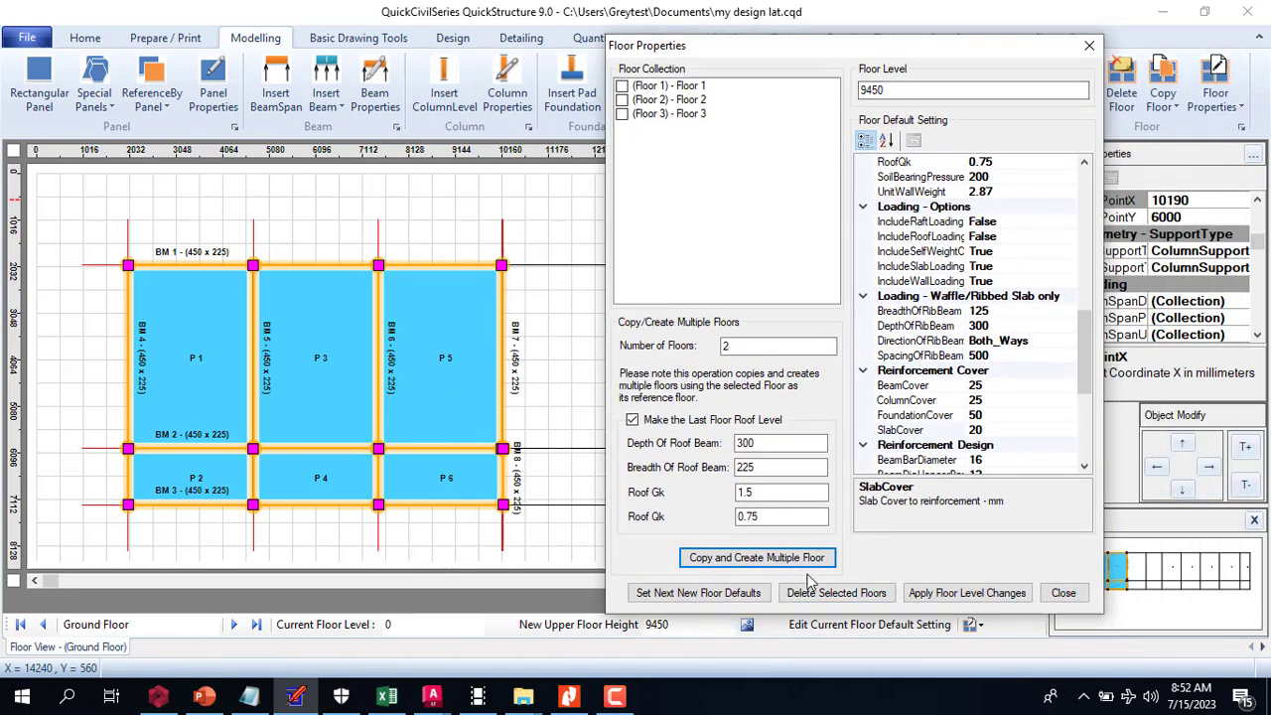
pyautogui.click(908, 593)
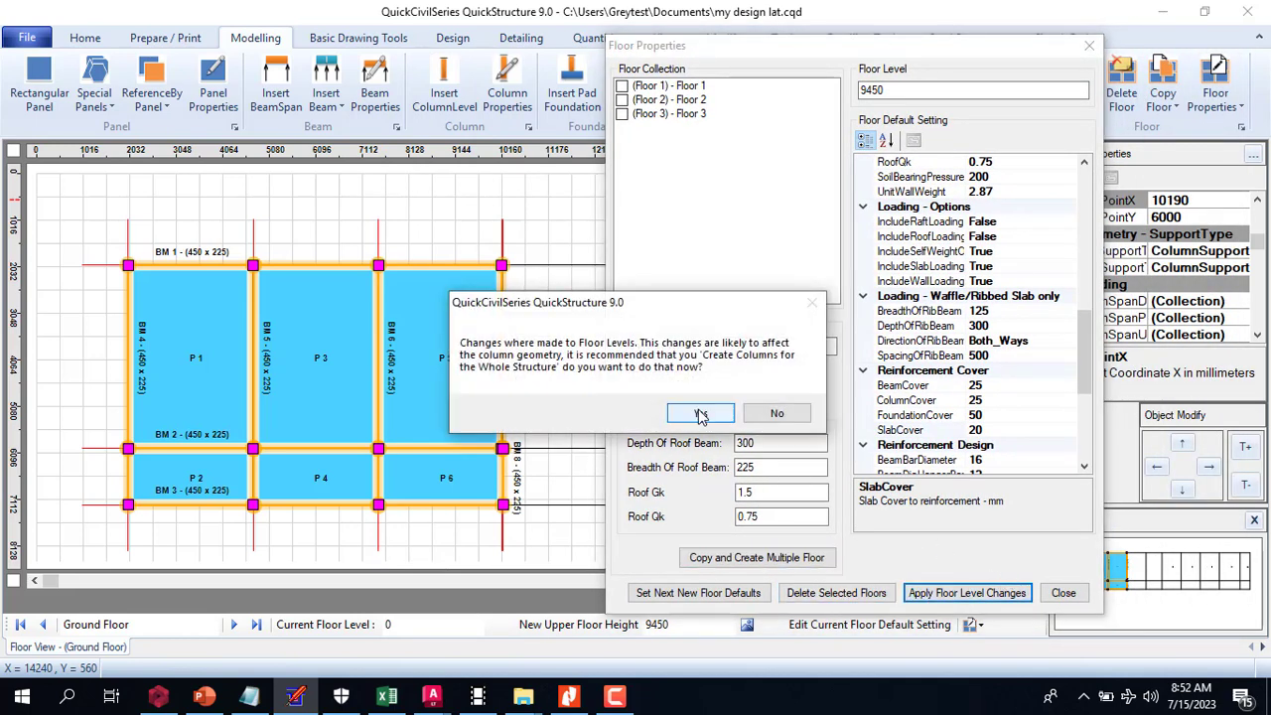
pyautogui.click(778, 411)
pyautogui.click(1064, 593)
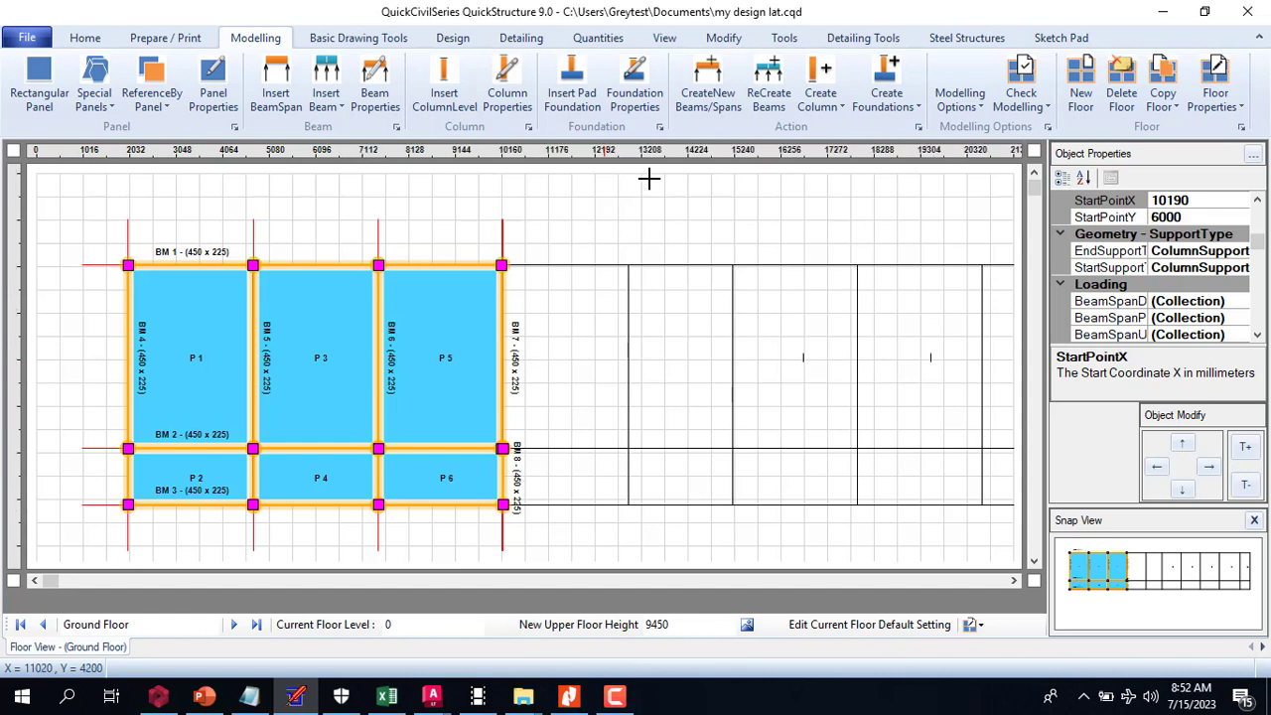
# - Examine the structure's slabs, beams and columns on all floors in the 3D view
pyautogui.click(664, 39)
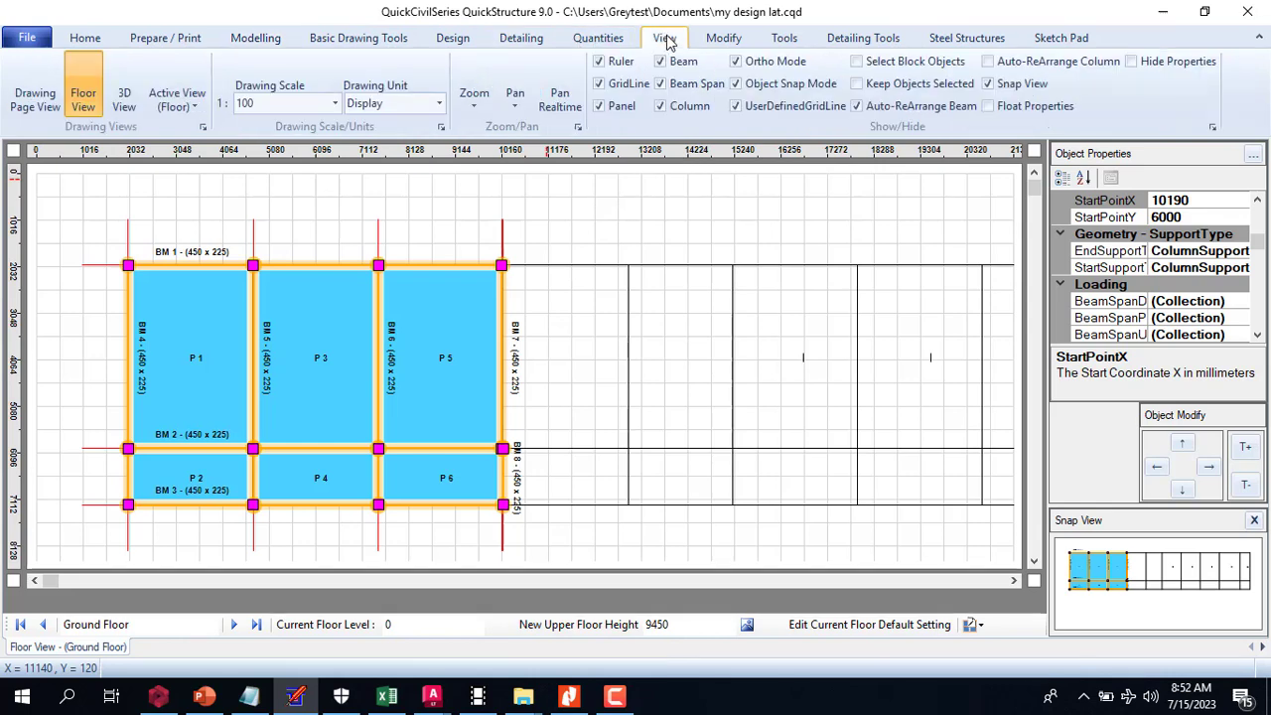
pyautogui.click(124, 99)
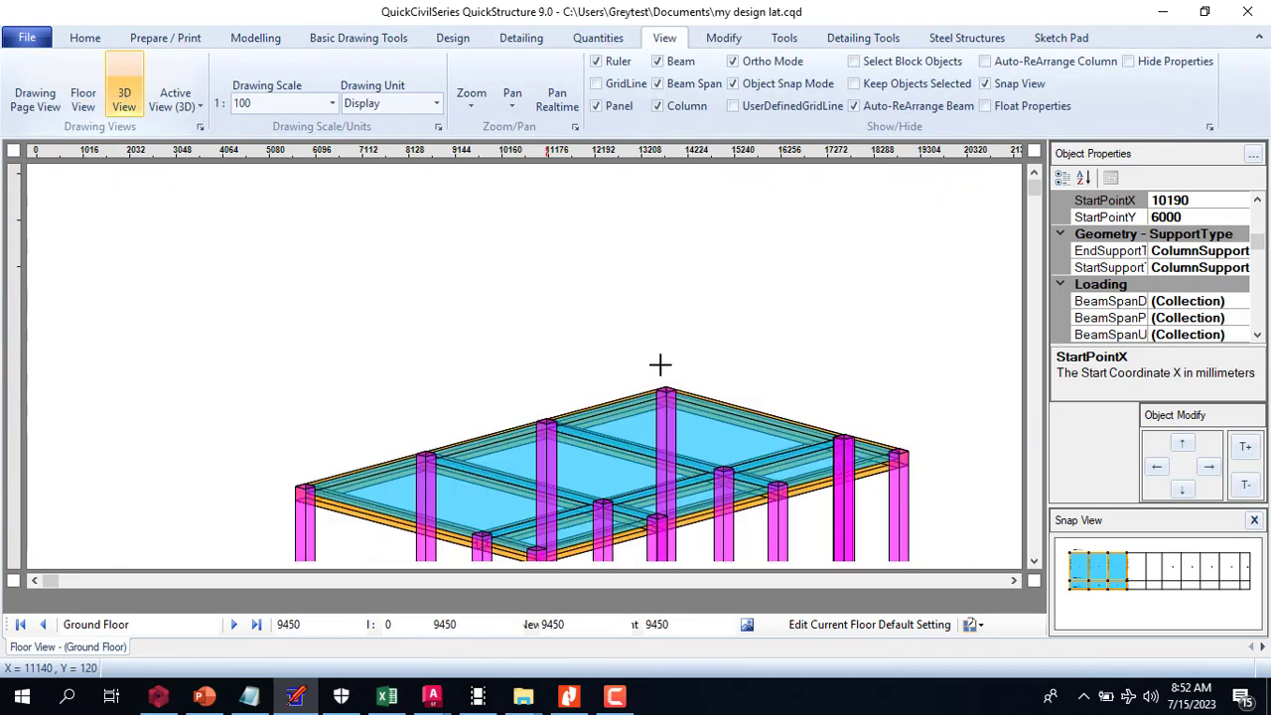
pyautogui.click(1034, 560)
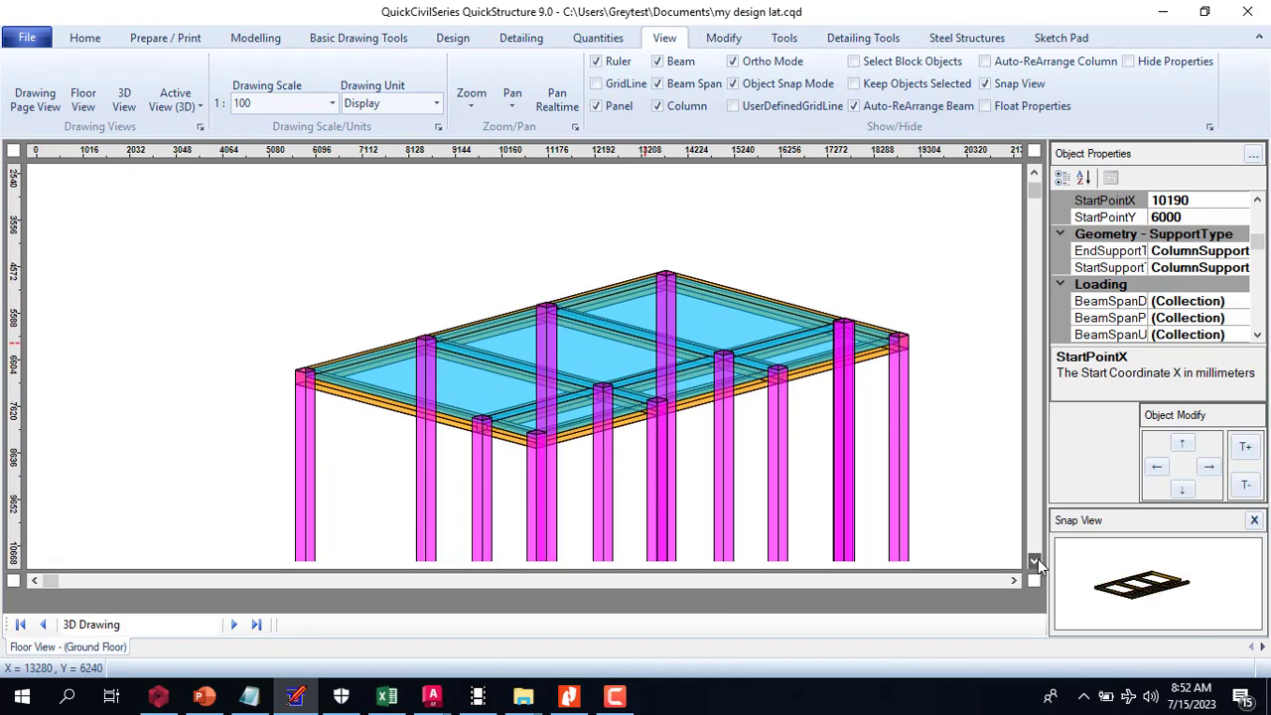
pyautogui.moveTo(1038, 560); pyautogui.dragTo(1038, 560)
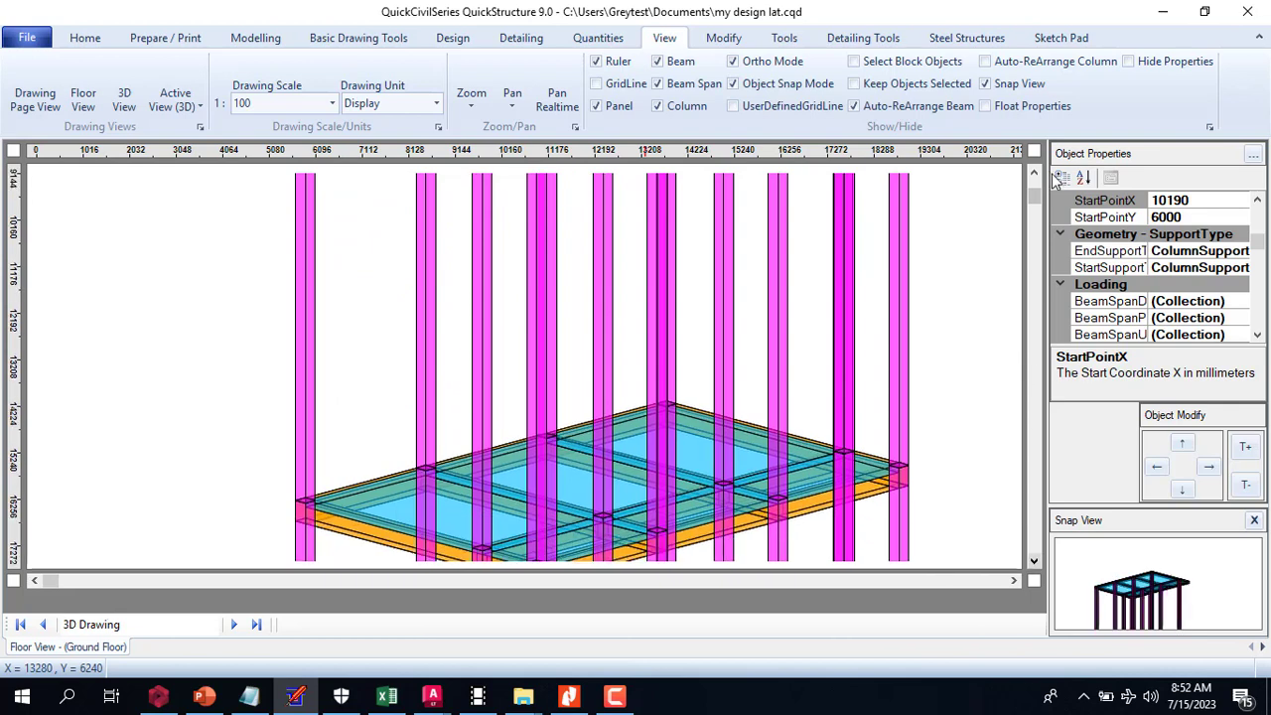
pyautogui.moveTo(1033, 198)
pyautogui.mouseDown()
pyautogui.moveTo(1027, 314)
pyautogui.moveTo(1018, 232)
pyautogui.moveTo(1041, 188)
pyautogui.mouseUp()
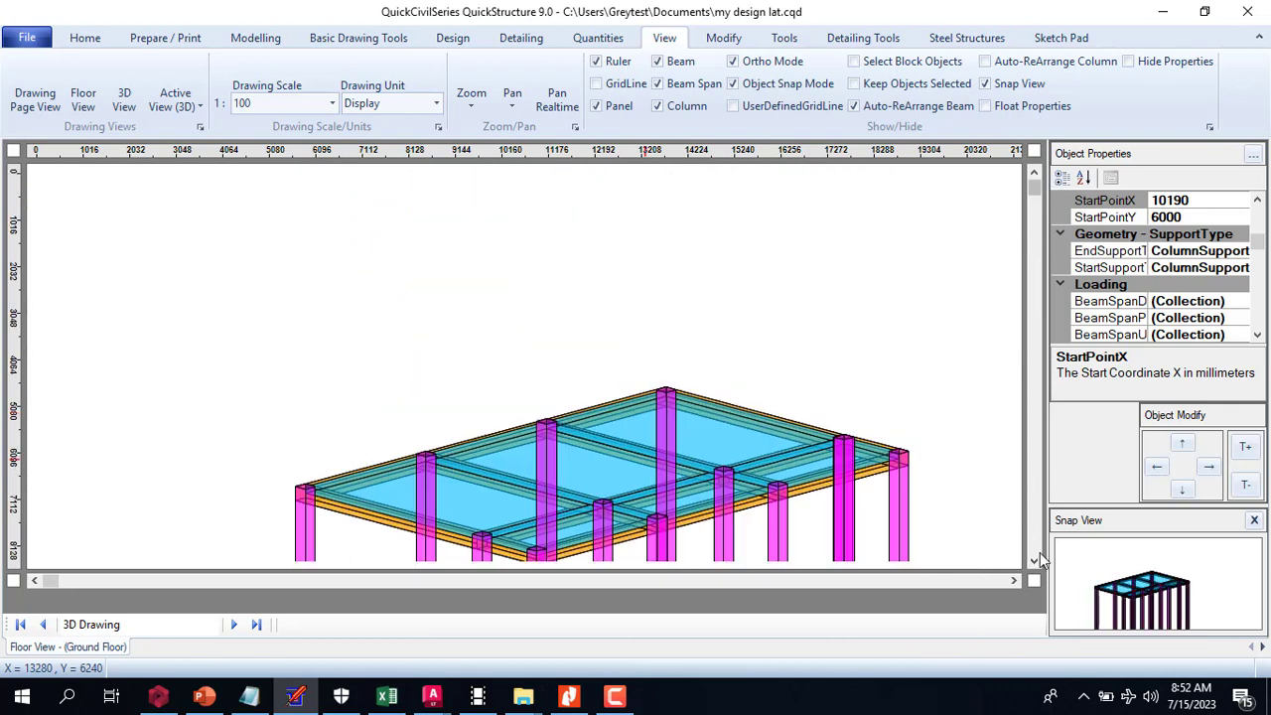
# - Inspect the roof and lower floor in 3D, and return to the Floor Modelling View
pyautogui.moveTo(1037, 562); pyautogui.dragTo(1037, 564)
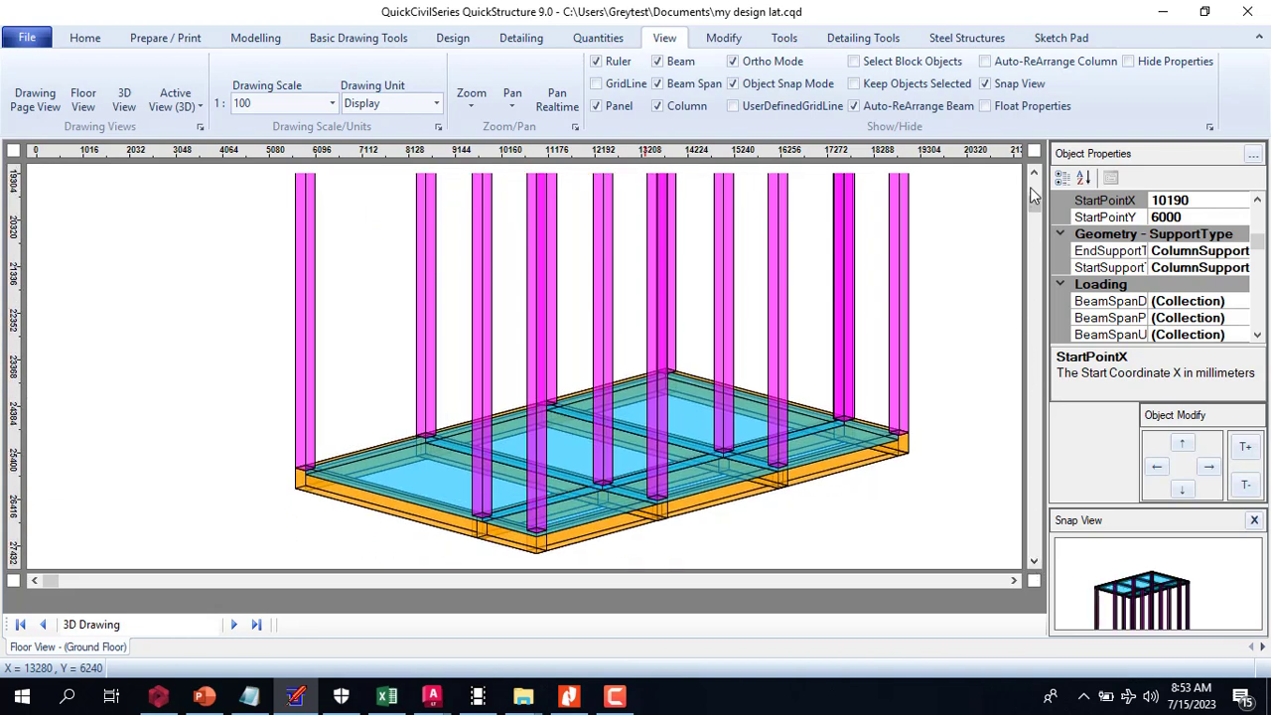
pyautogui.moveTo(1033, 215); pyautogui.dragTo(1036, 222)
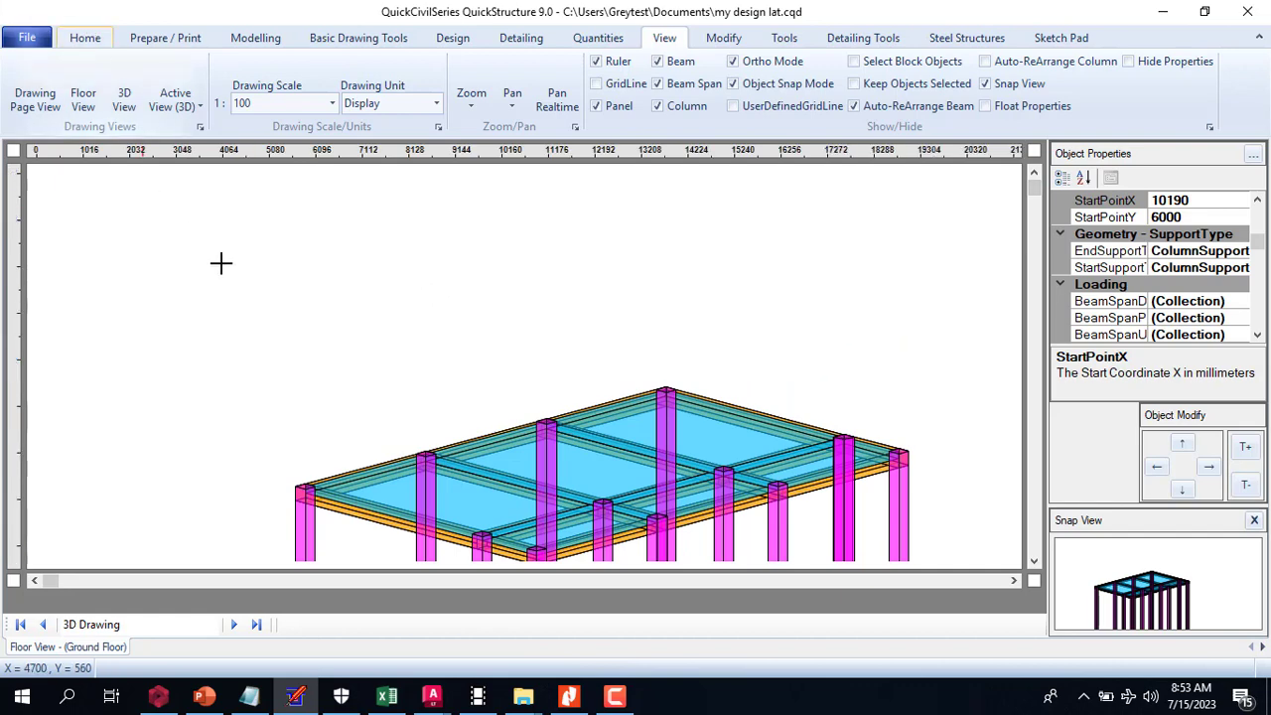
pyautogui.click(250, 43)
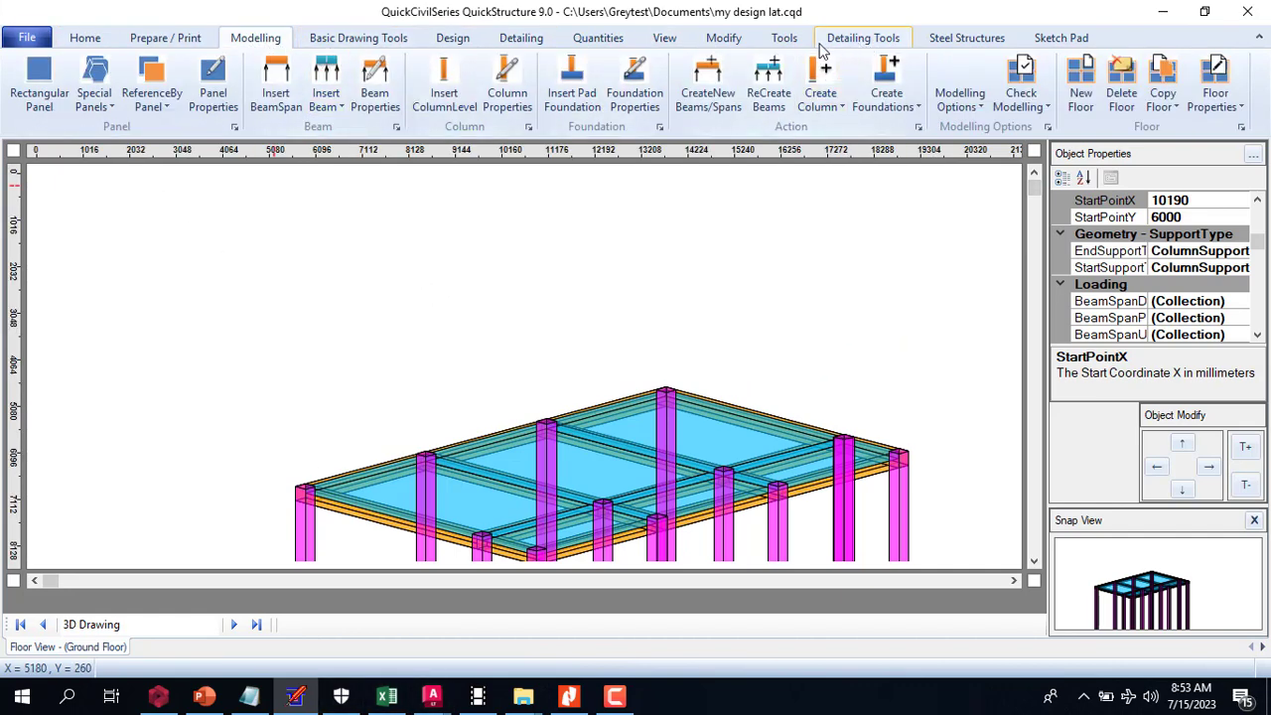
pyautogui.click(667, 40)
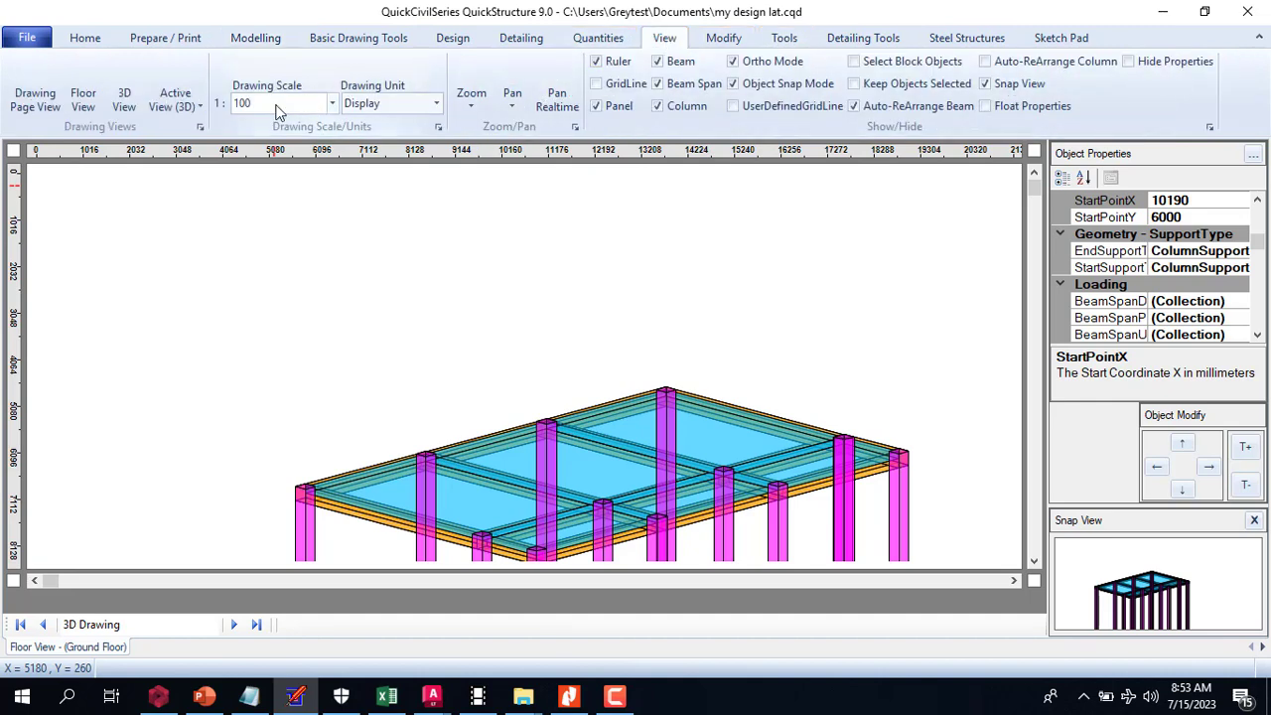
pyautogui.click(177, 100)
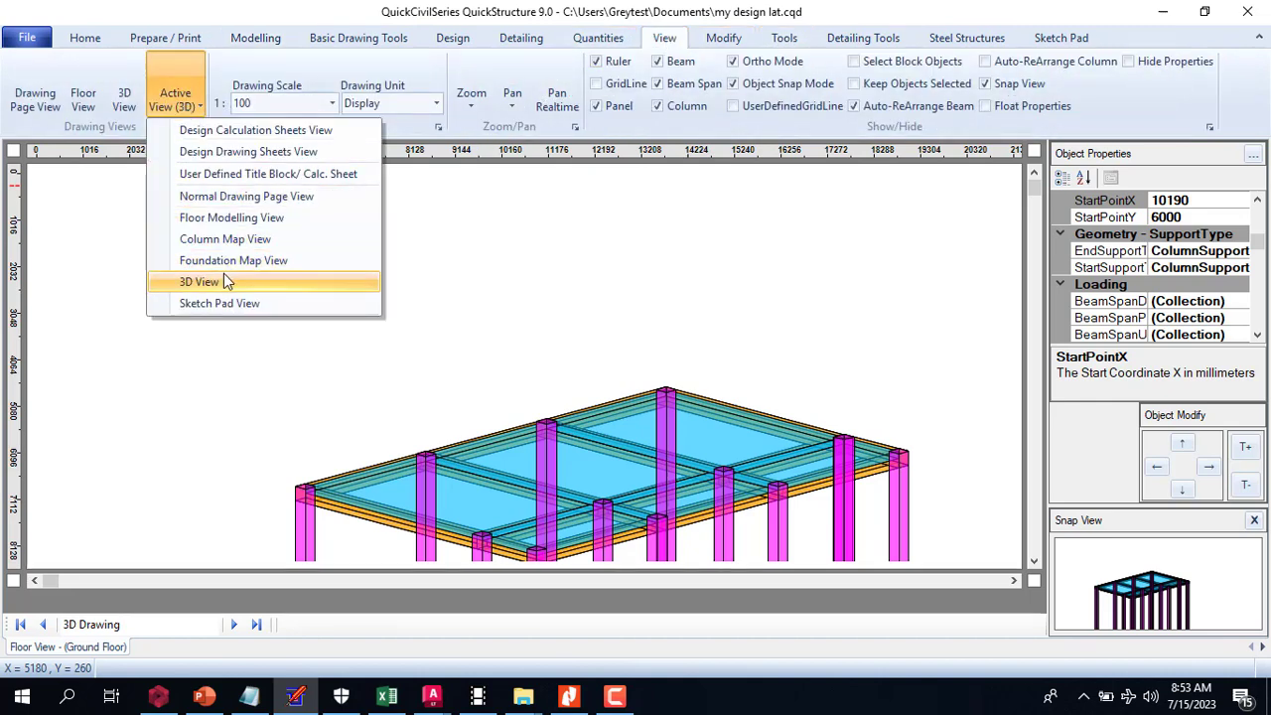
pyautogui.click(275, 217)
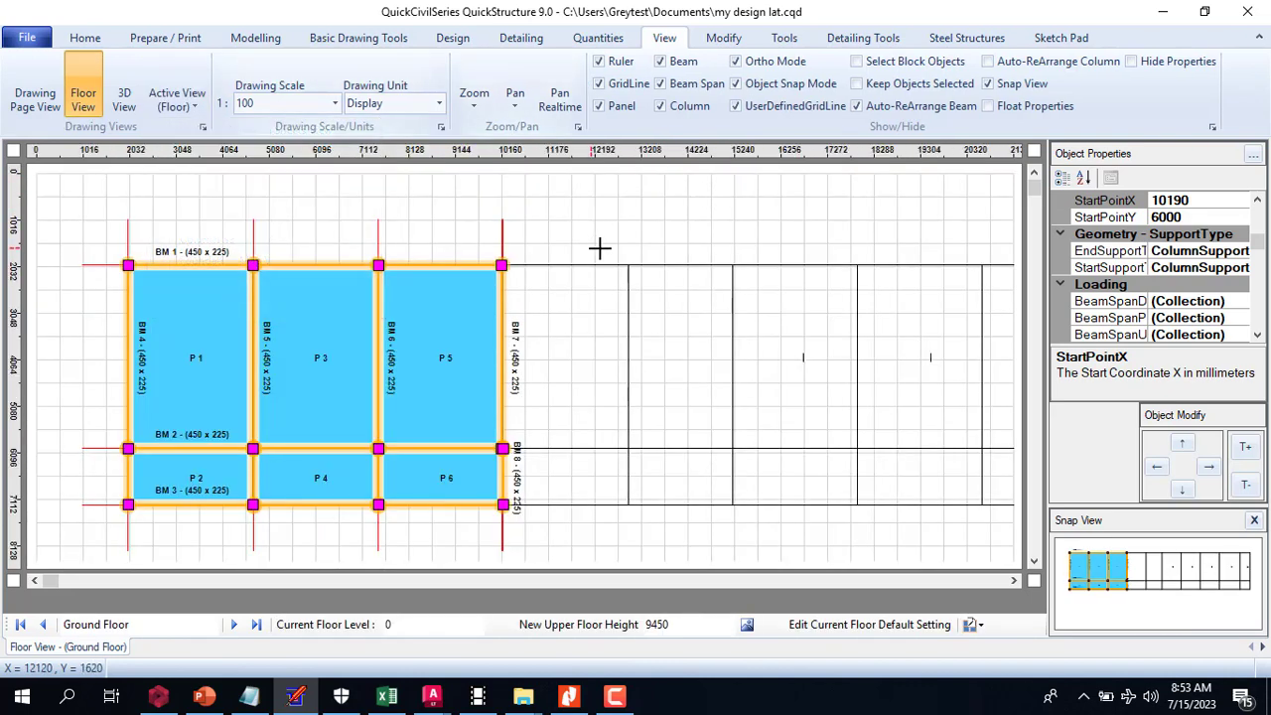
# - Start Automatic Design with the default check list and run the check for modelling errors
pyautogui.click(454, 38)
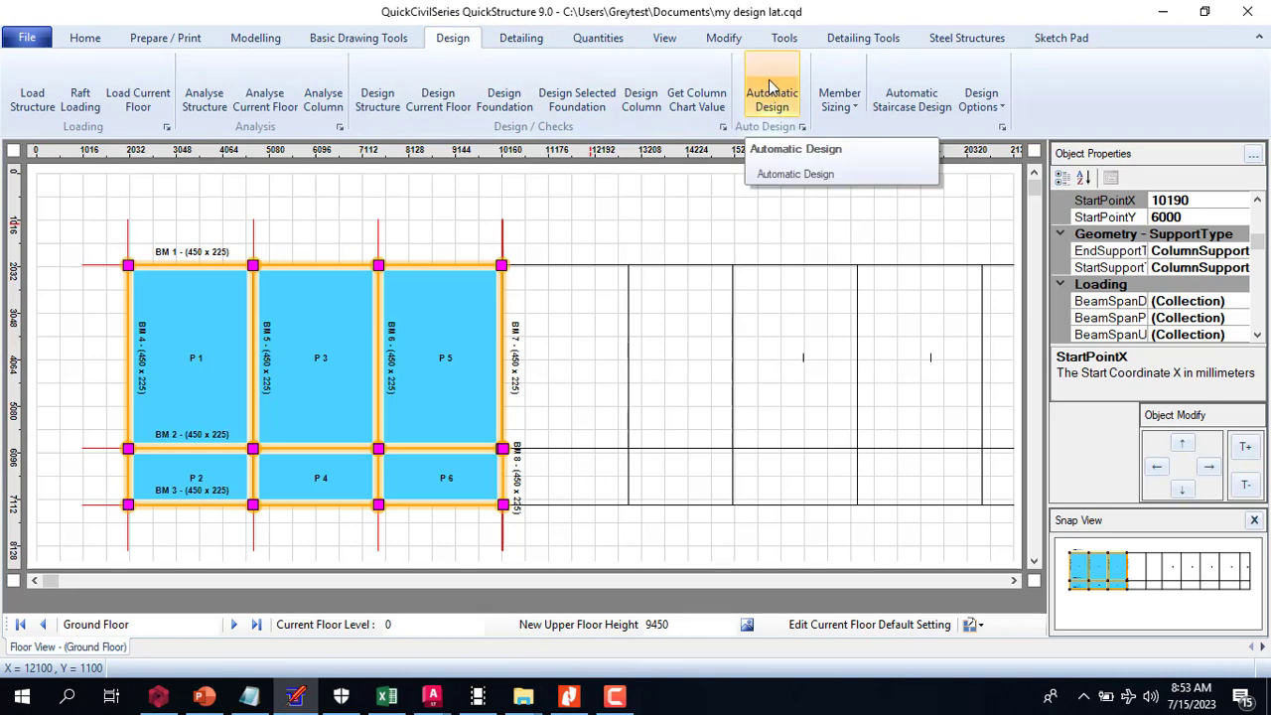
pyautogui.click(773, 91)
pyautogui.click(694, 427)
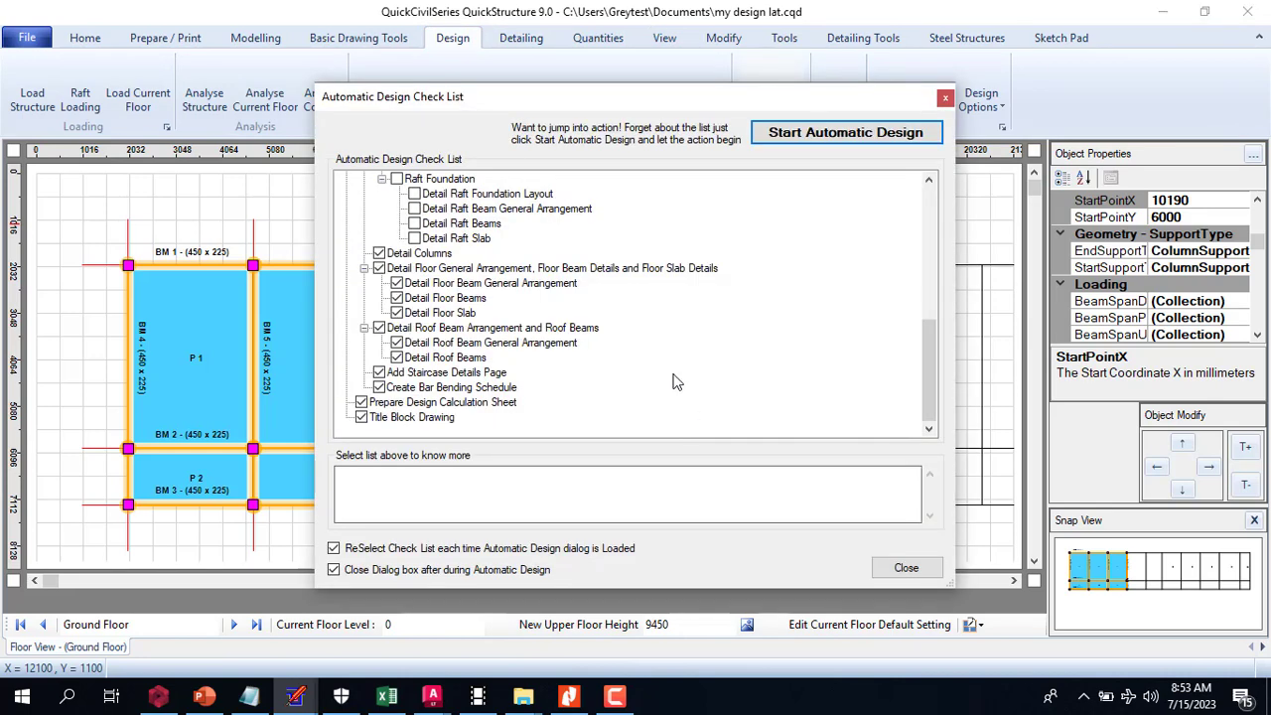
pyautogui.click(824, 137)
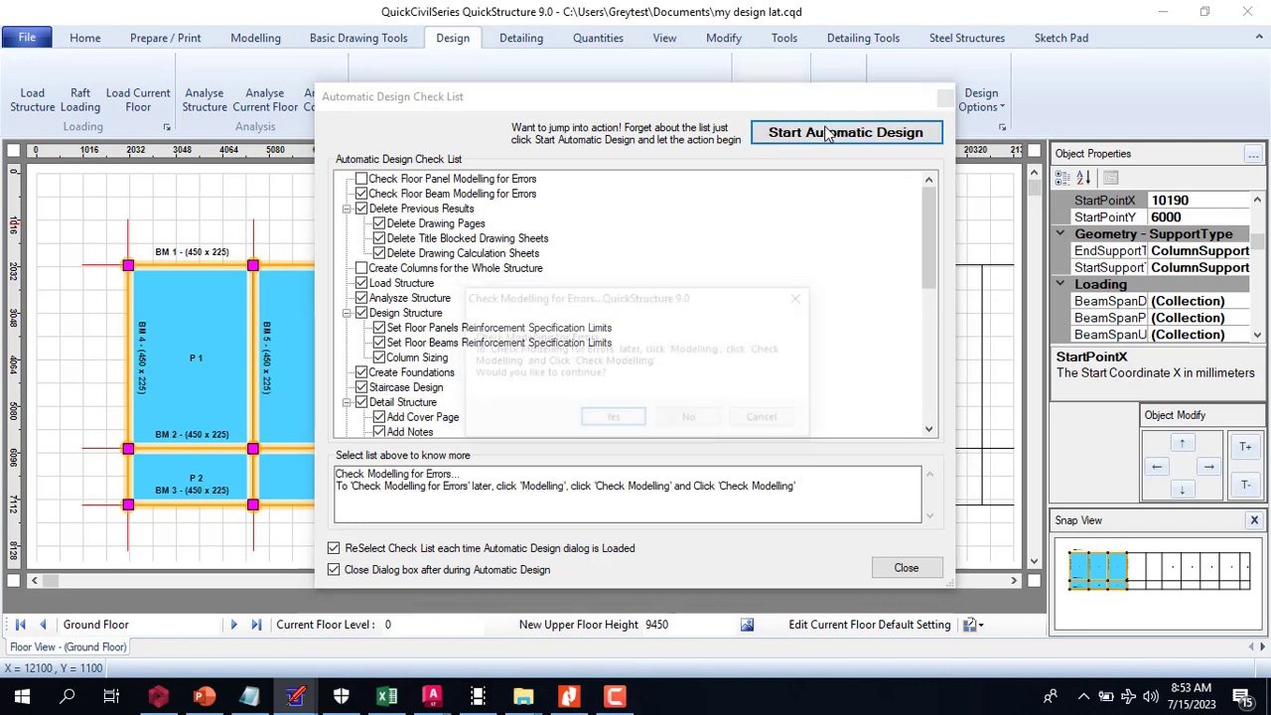
pyautogui.click(610, 421)
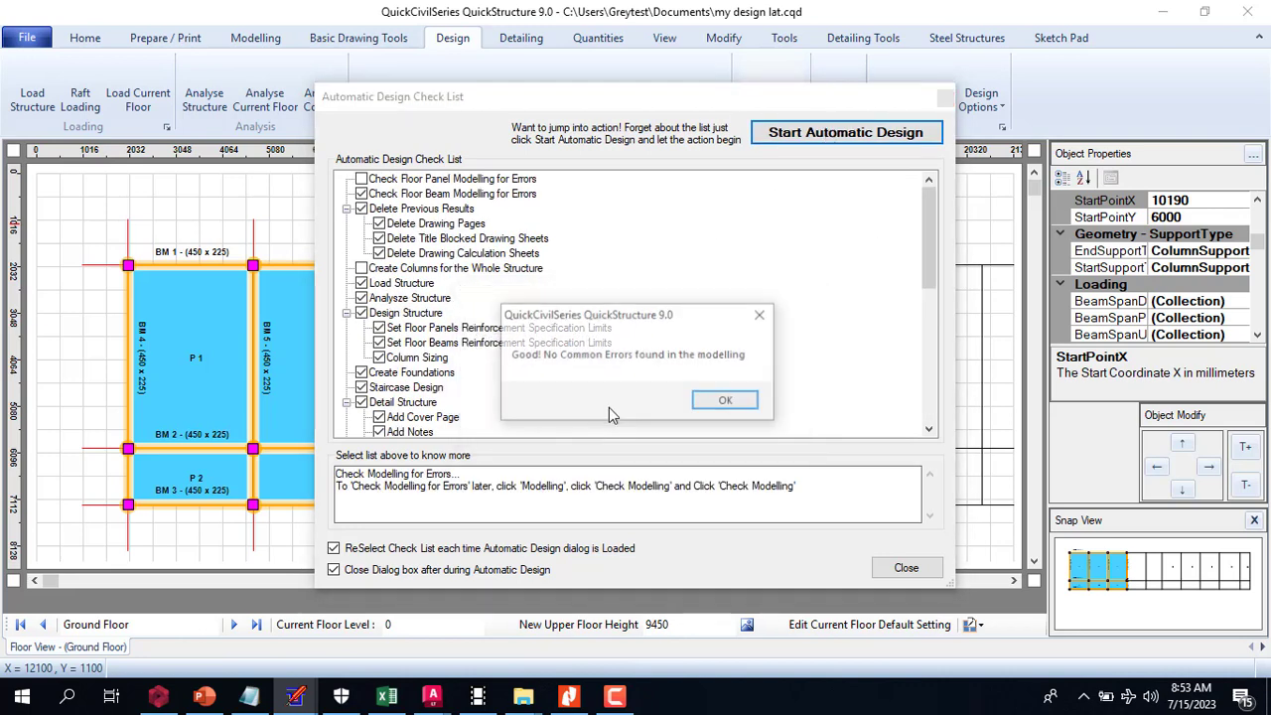
pyautogui.click(722, 403)
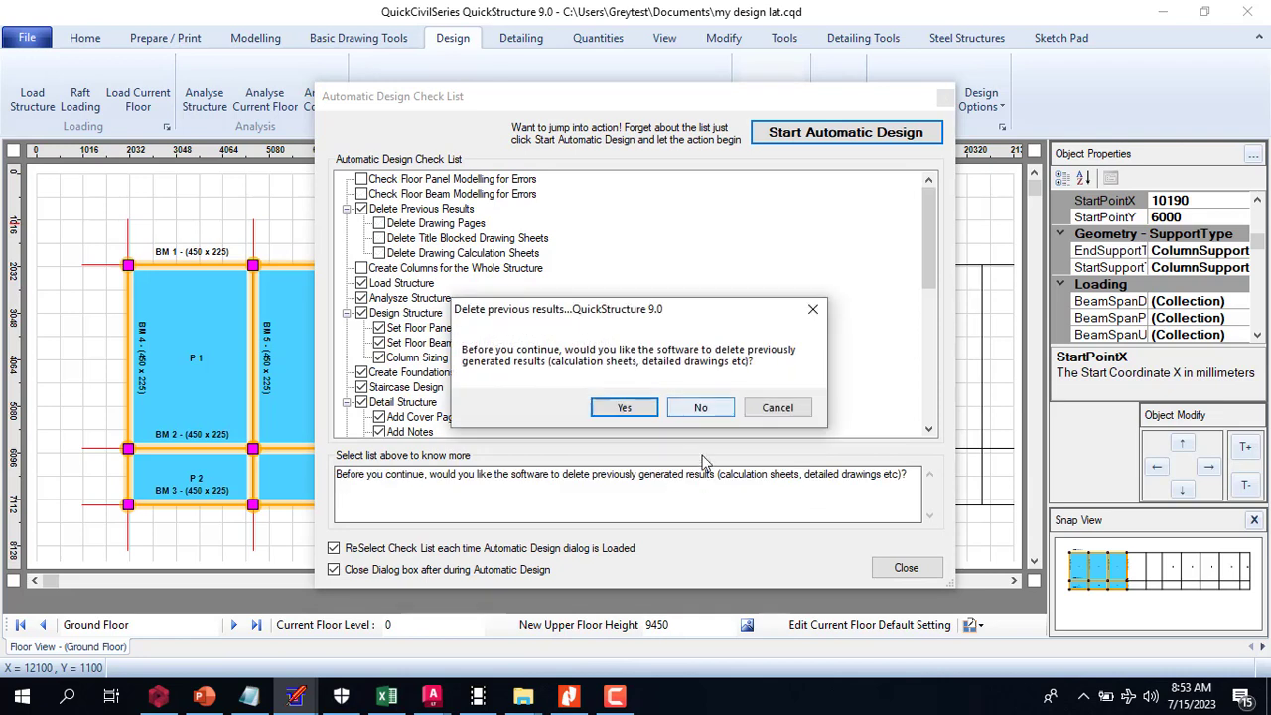
# - Delete the previously generated results, and load and analyse the structure, including its beams and columns
pyautogui.click(616, 409)
pyautogui.click(613, 418)
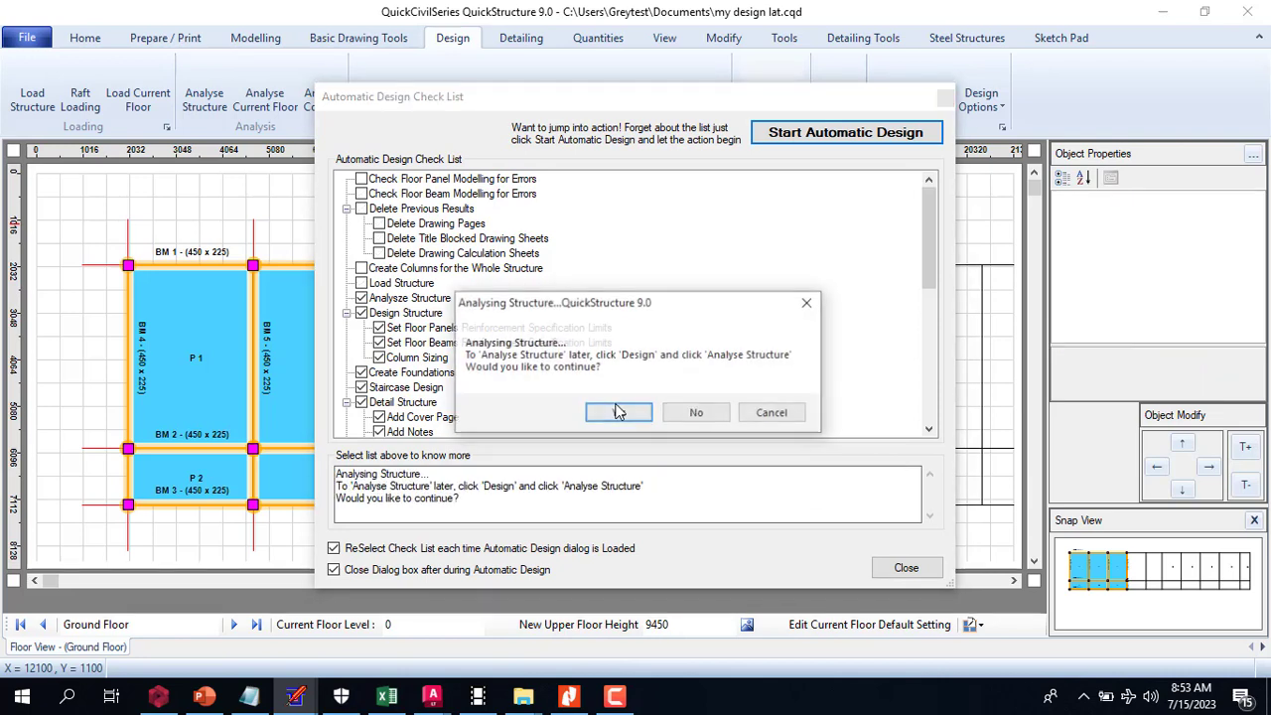
pyautogui.click(617, 413)
pyautogui.click(624, 415)
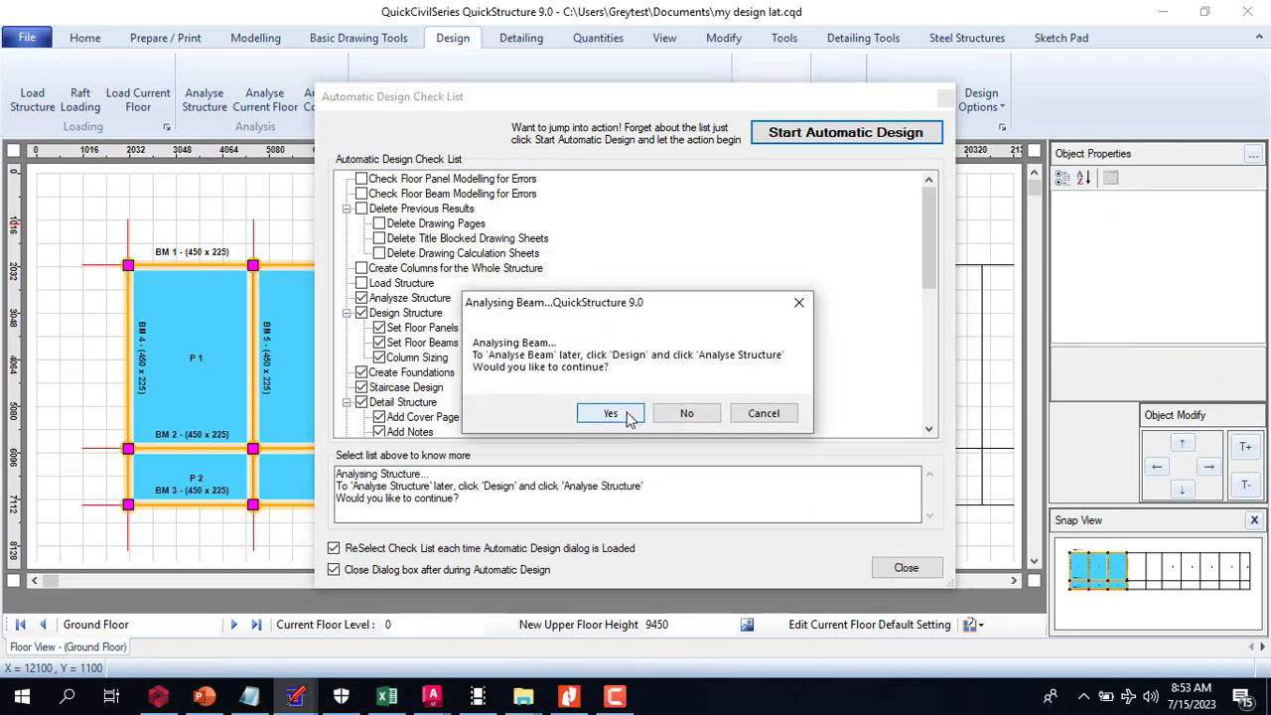
pyautogui.click(614, 413)
pyautogui.click(617, 413)
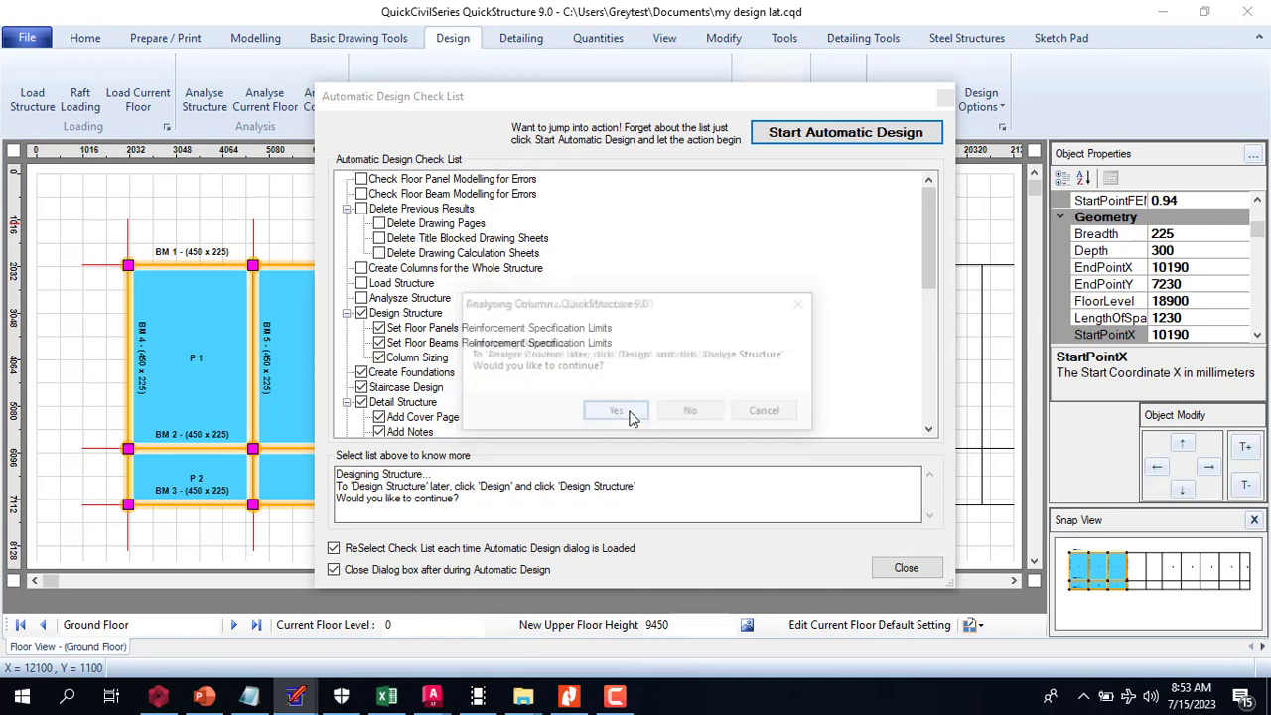
# - Run the design of the whole structure, including its beams and columns
pyautogui.click(618, 413)
pyautogui.click(617, 413)
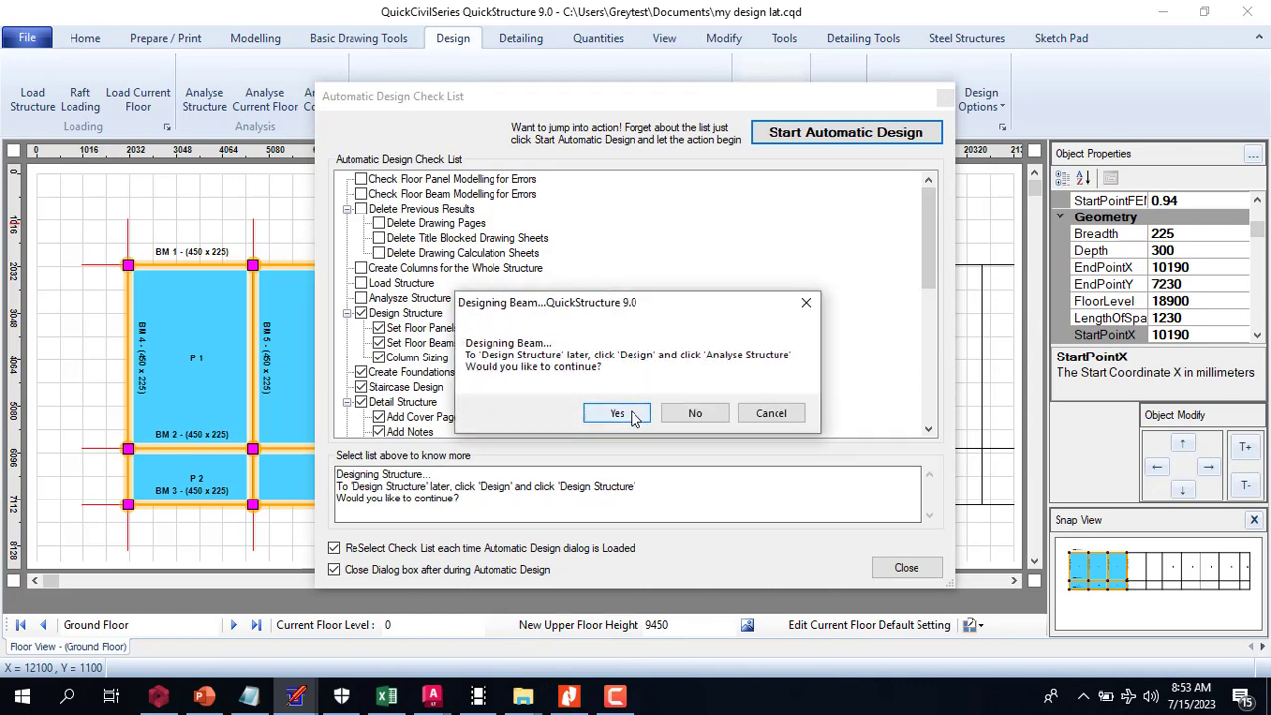
pyautogui.click(617, 413)
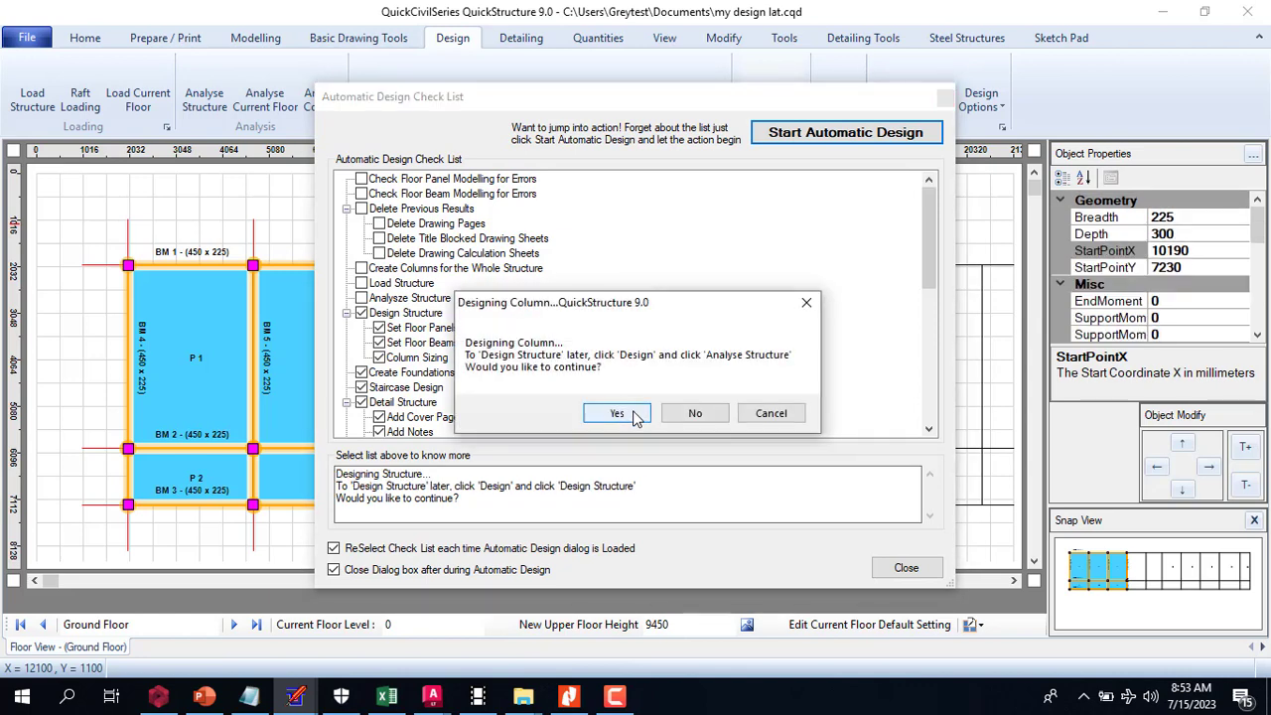
pyautogui.click(632, 417)
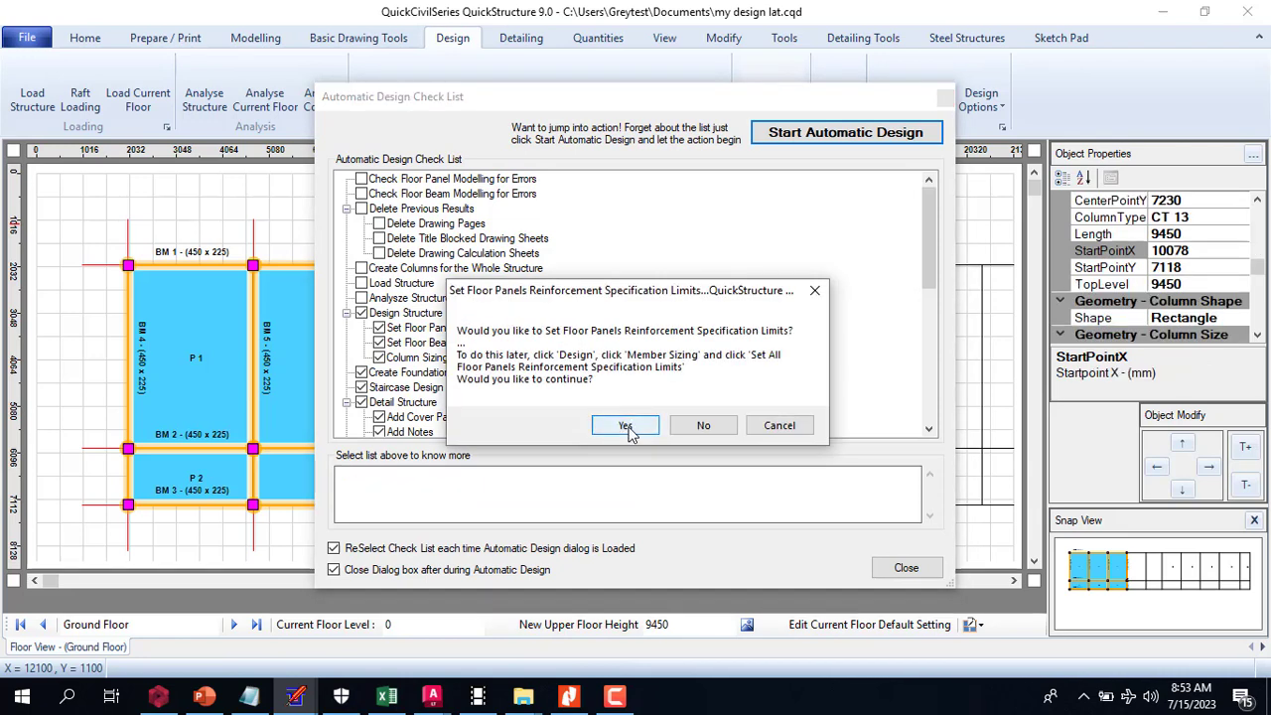
# - Apply floor panel reinforcement limits with 12 mm main bars and beam limits with 16 mm bars, modifying depth for only the affected beams
pyautogui.click(631, 424)
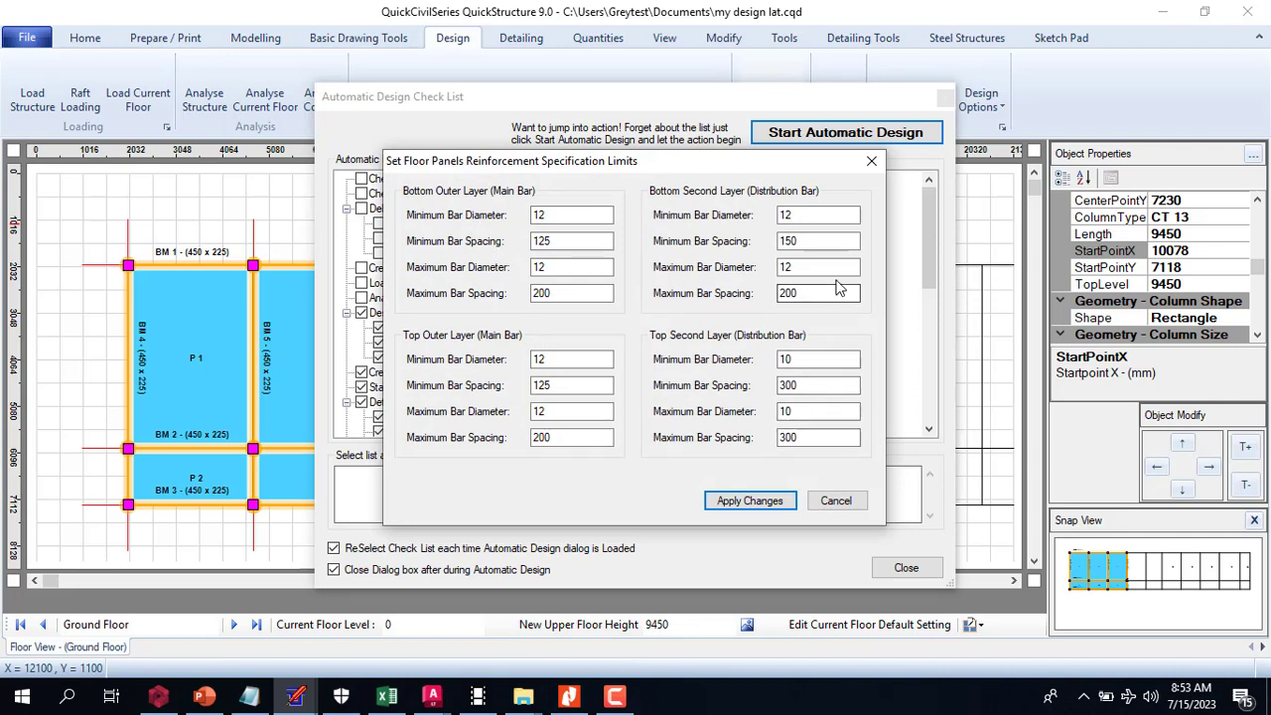
pyautogui.click(750, 502)
pyautogui.click(626, 420)
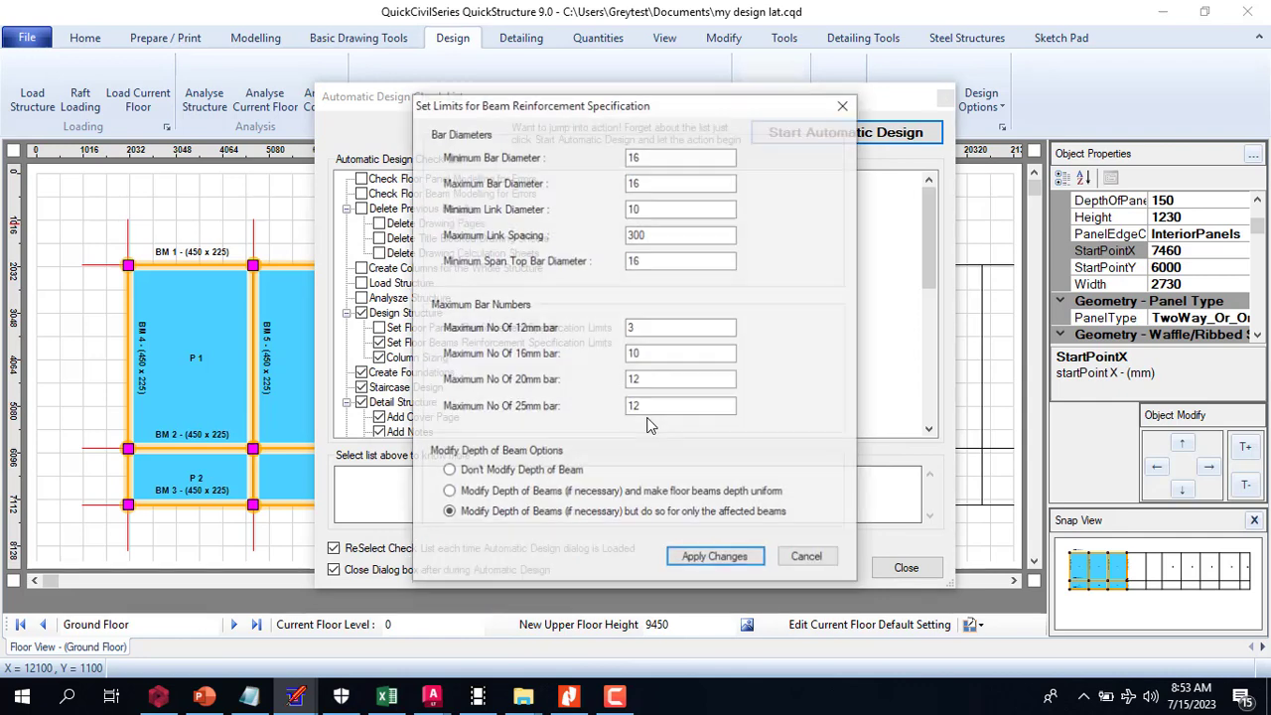
pyautogui.click(699, 566)
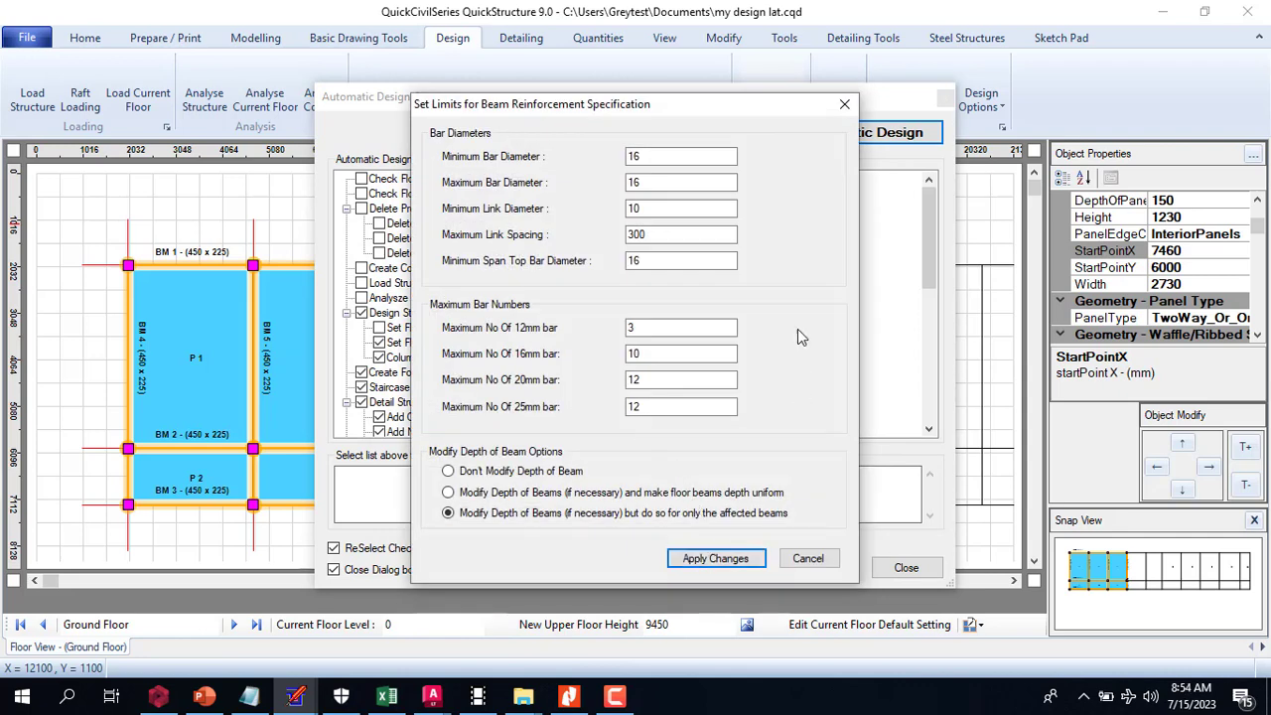
pyautogui.click(725, 559)
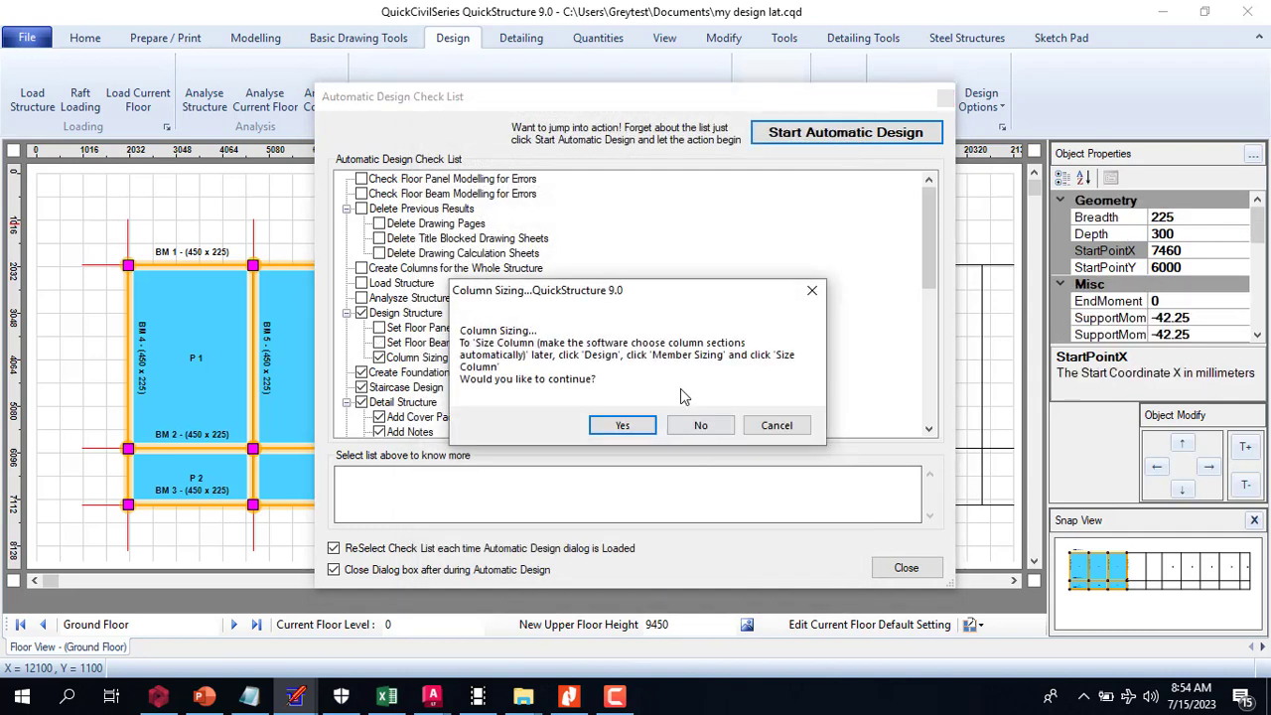
# - Size the columns within 225 to 900 mm using 4 to 6 bars of 16 mm diameter, and accept column type CT 1
pyautogui.click(623, 425)
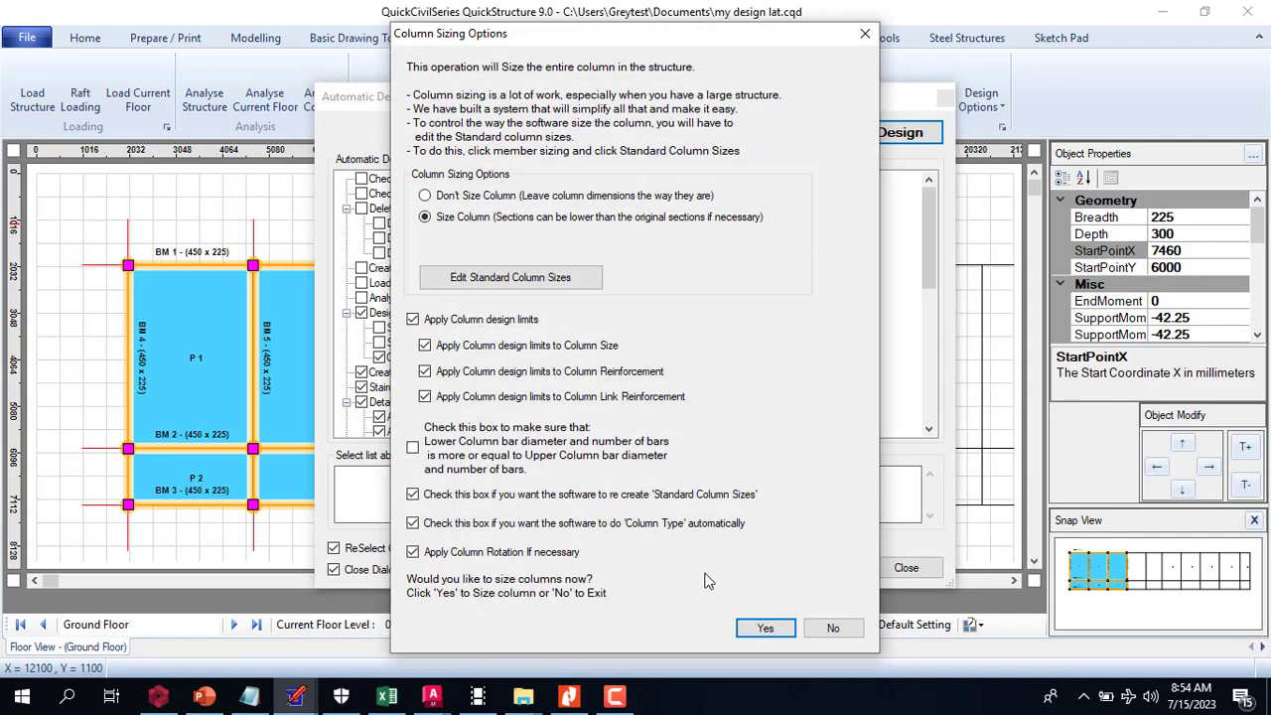
pyautogui.click(753, 628)
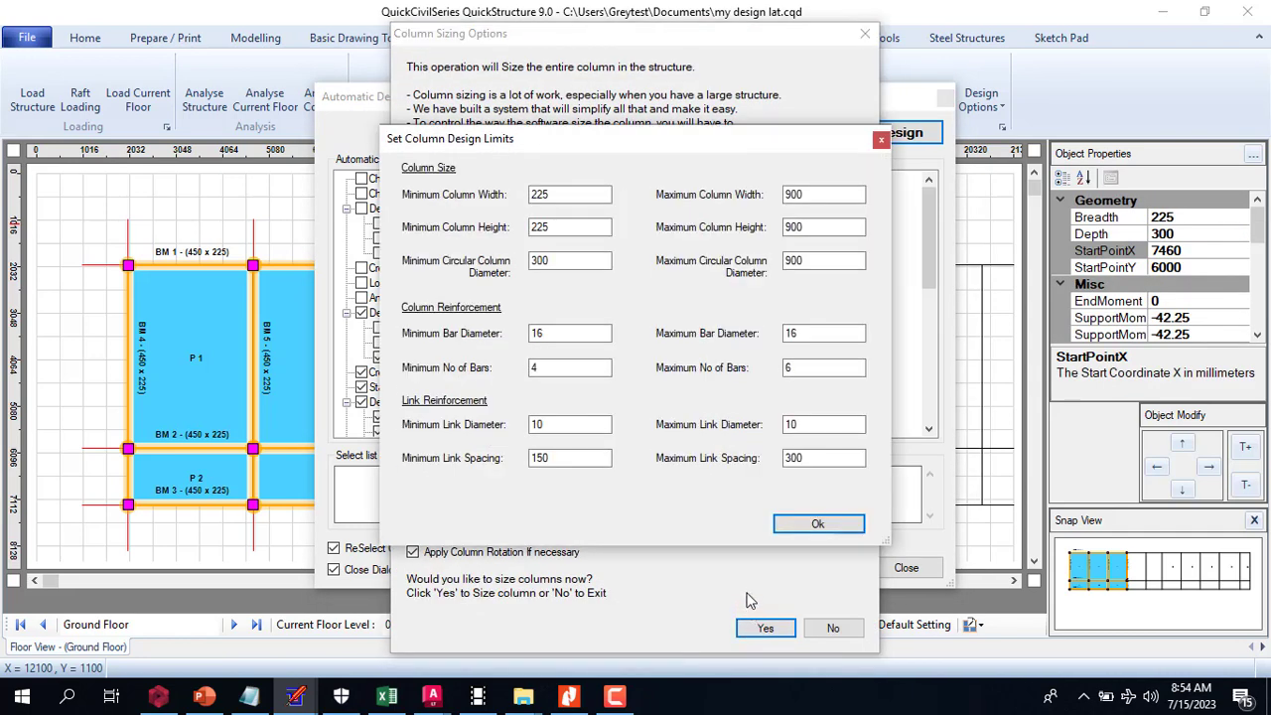
pyautogui.click(810, 526)
pyautogui.click(766, 698)
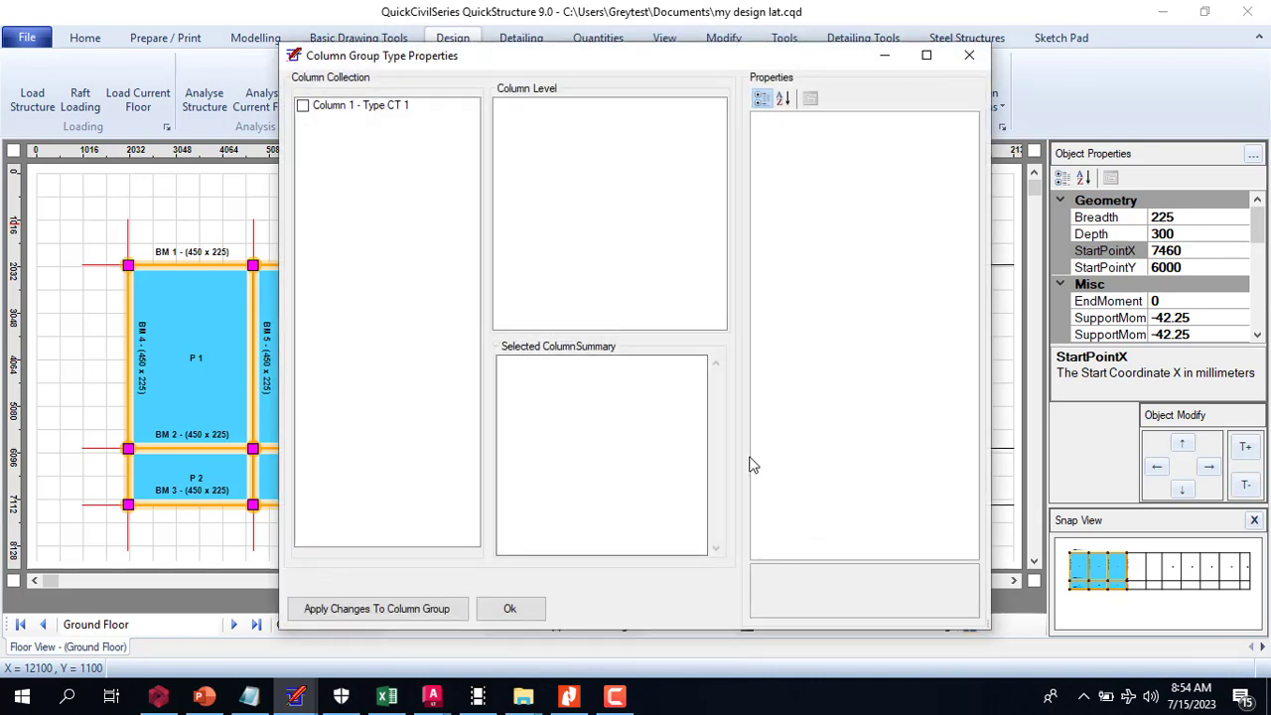
pyautogui.click(314, 106)
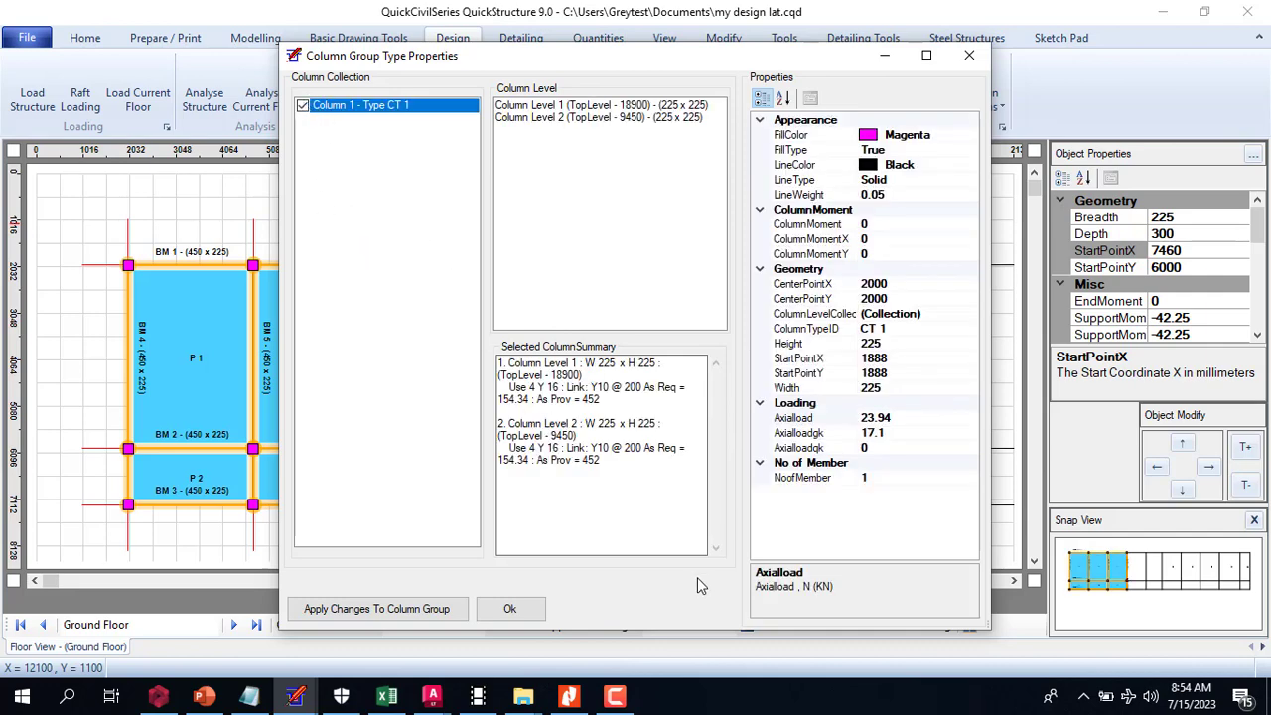
pyautogui.click(509, 609)
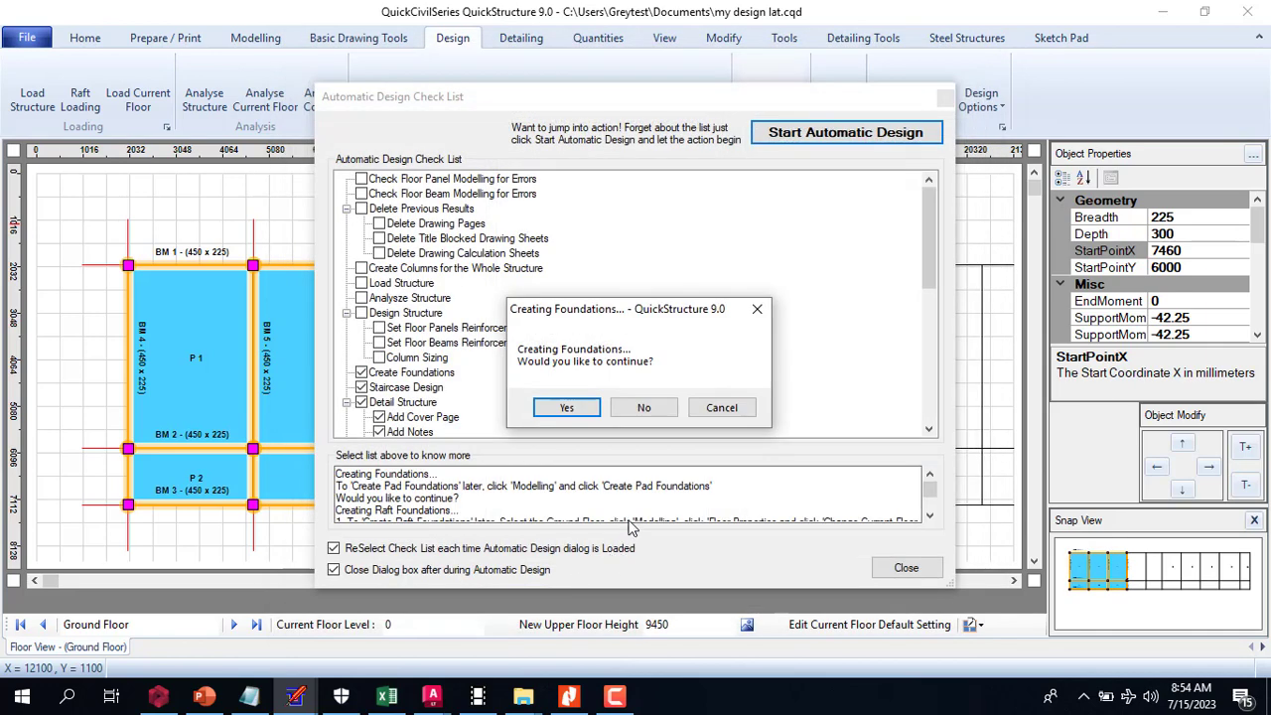
# - Create pad foundations sized with a minimum base thickness of 350, a minimum base length of 1000 and length intervals of 100
pyautogui.click(567, 411)
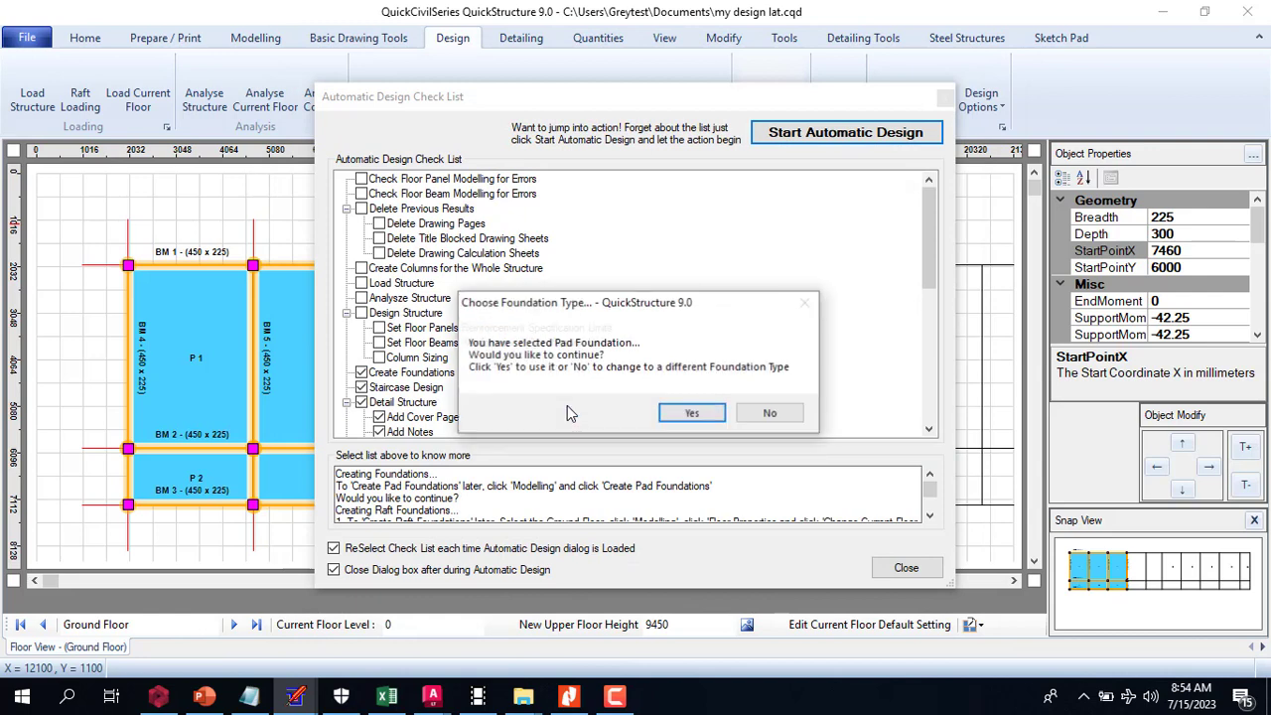
pyautogui.click(699, 420)
pyautogui.click(700, 420)
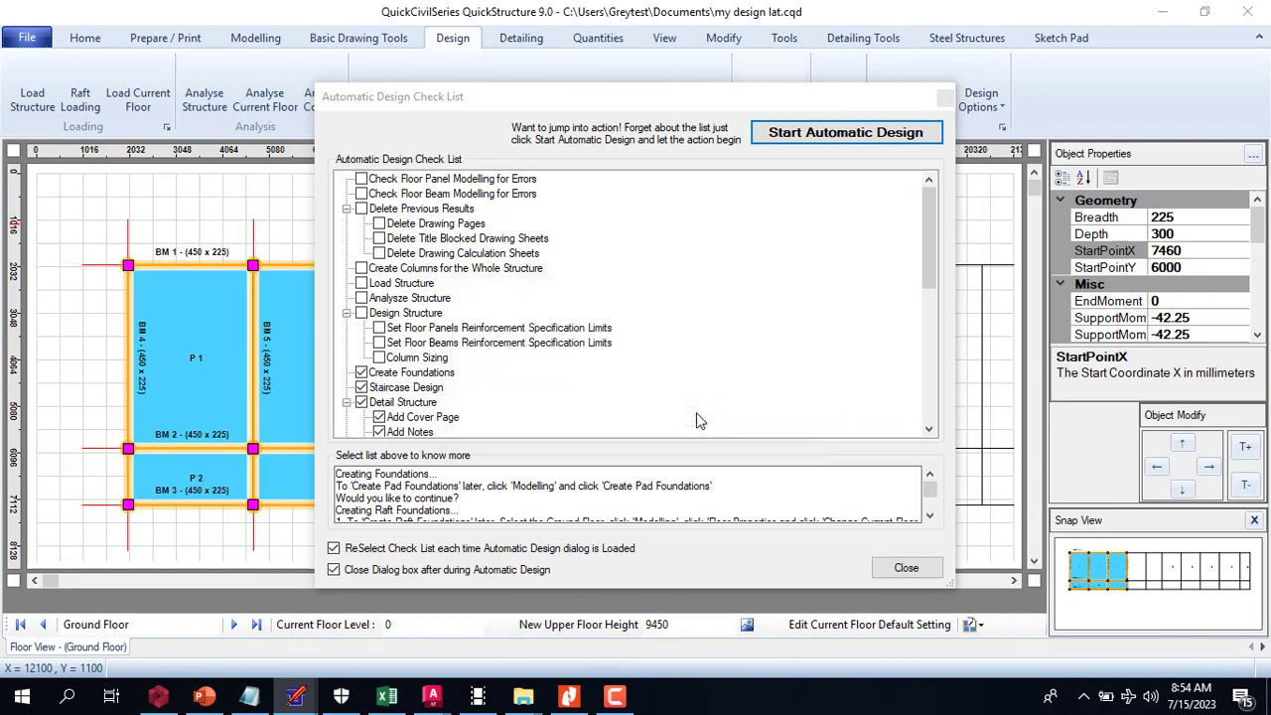
pyautogui.click(702, 425)
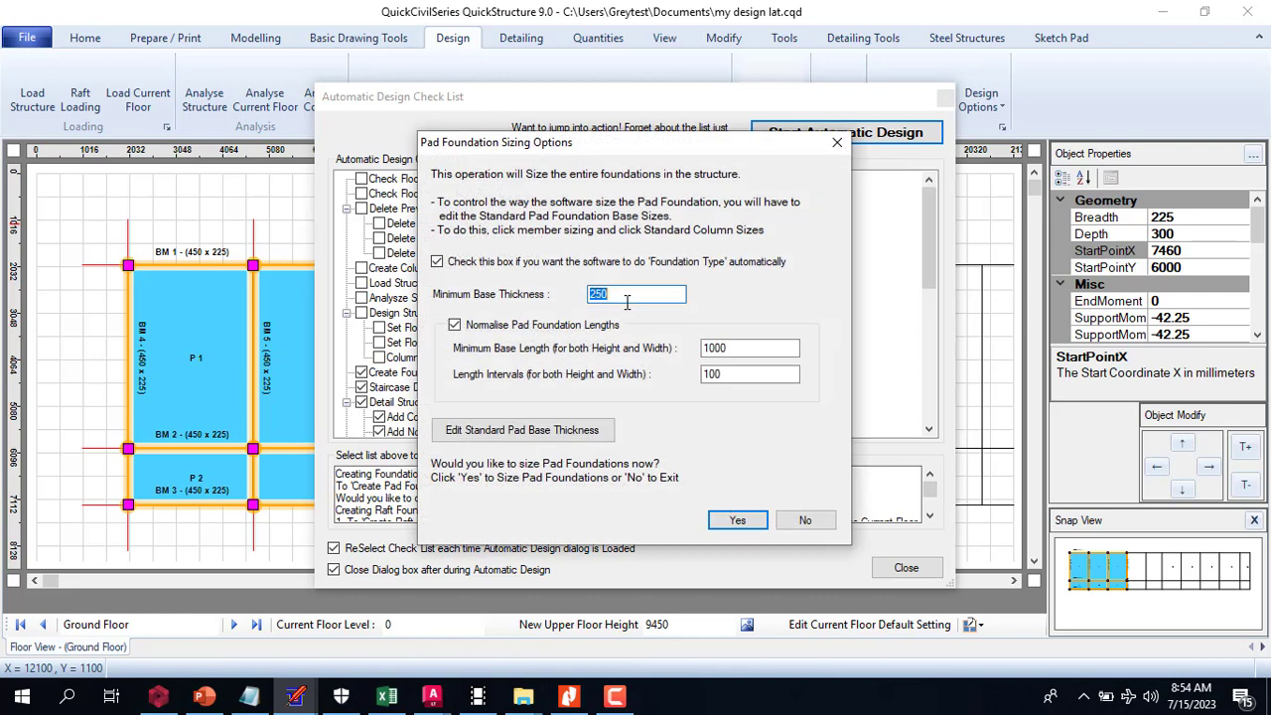
pyautogui.write('35')
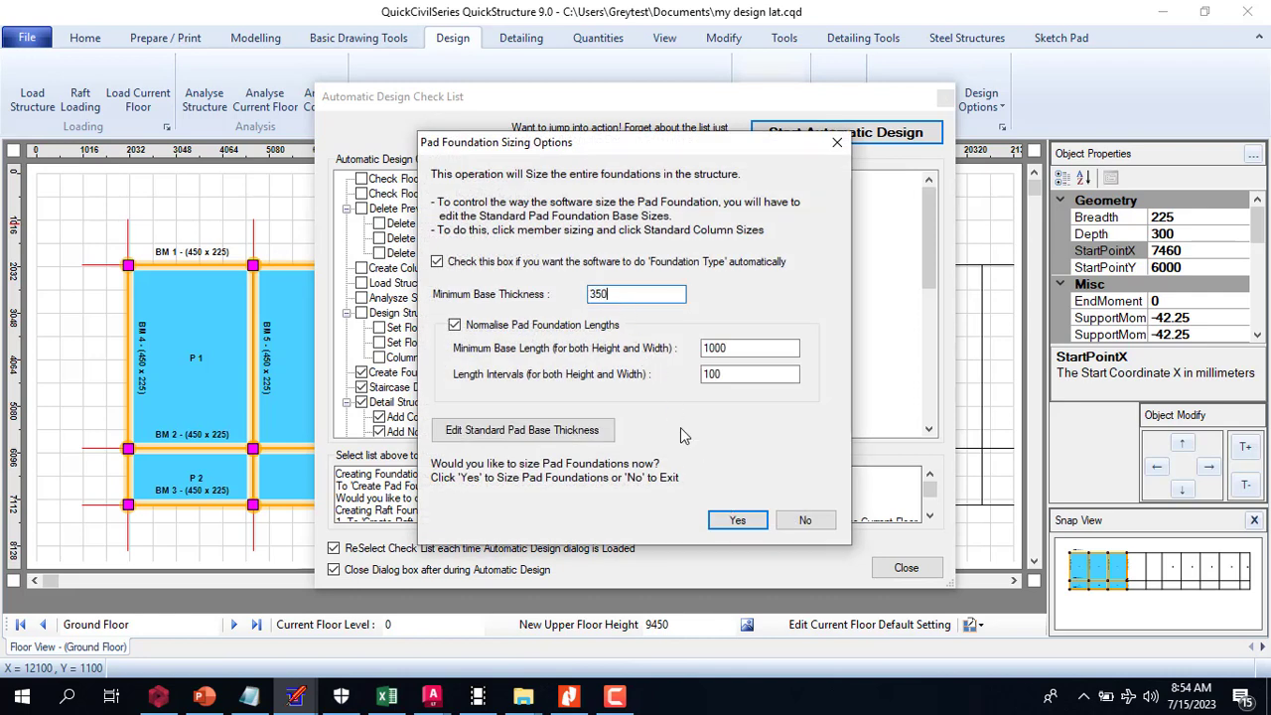
pyautogui.click(736, 521)
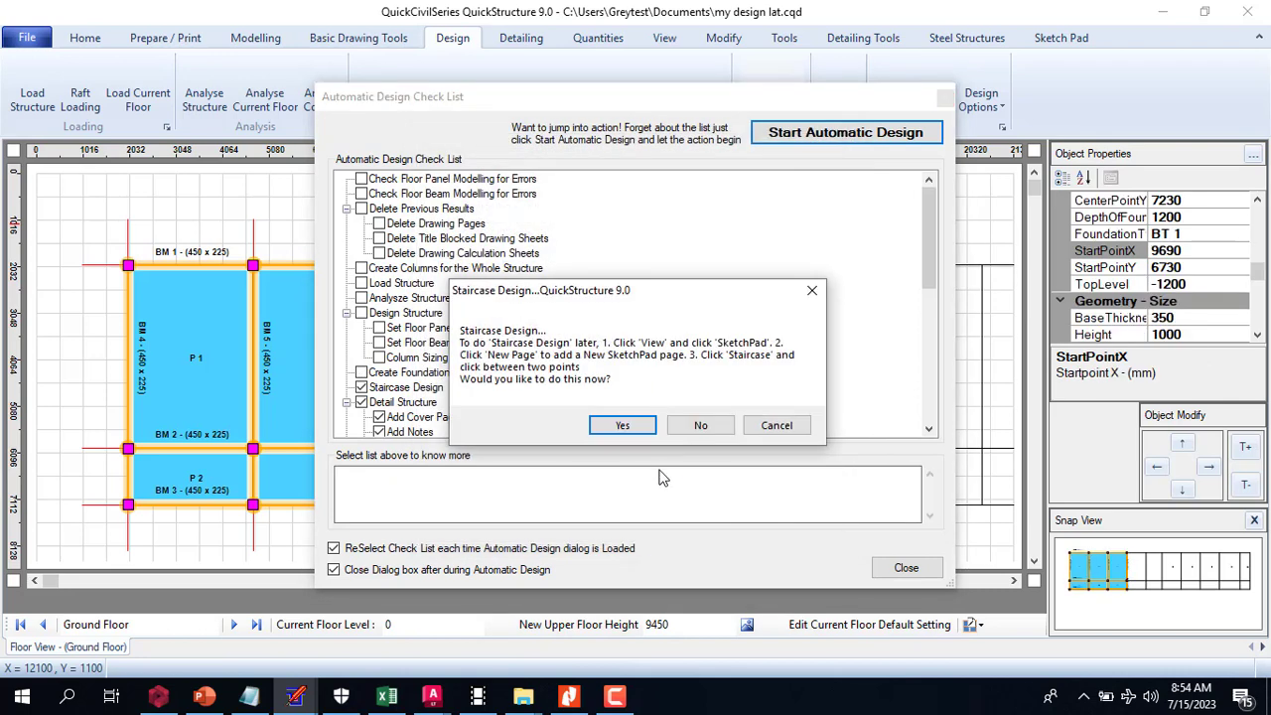
# - Insert a 10-step staircase with 150 mm risers, 300 mm treads and 900 mm width, and continue to the structure detailing
pyautogui.click(623, 427)
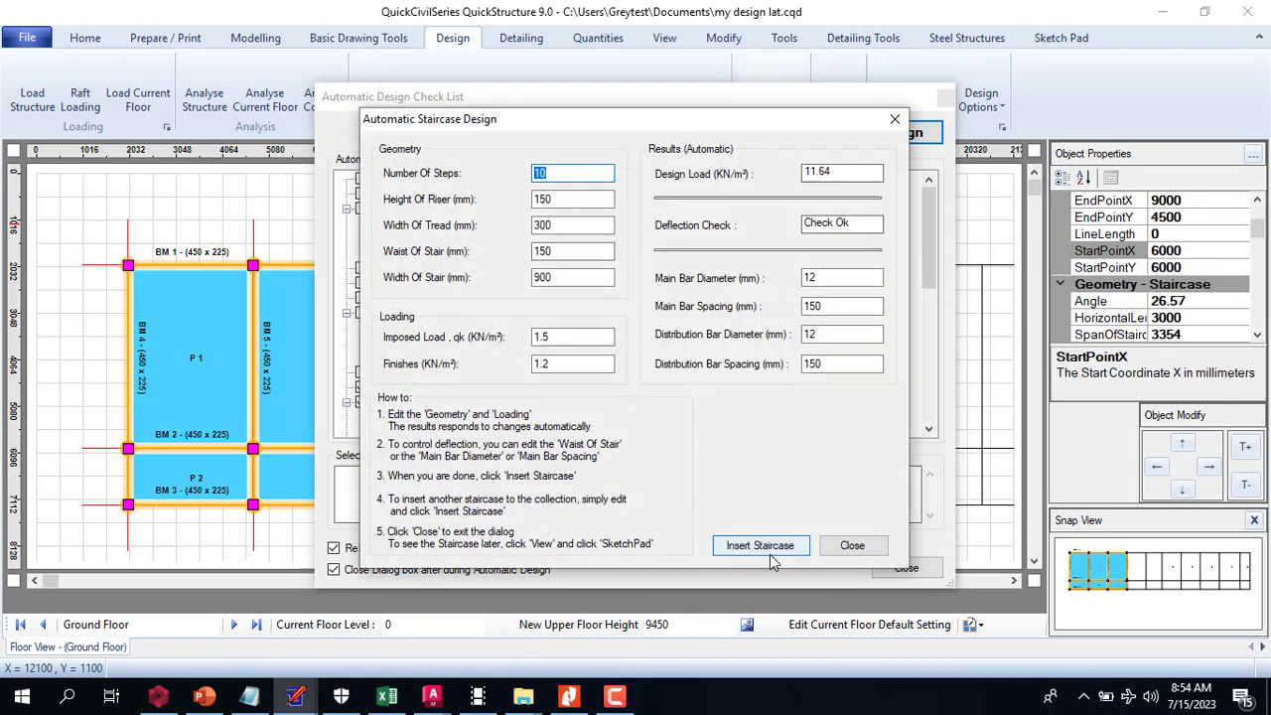
pyautogui.click(784, 551)
pyautogui.click(635, 402)
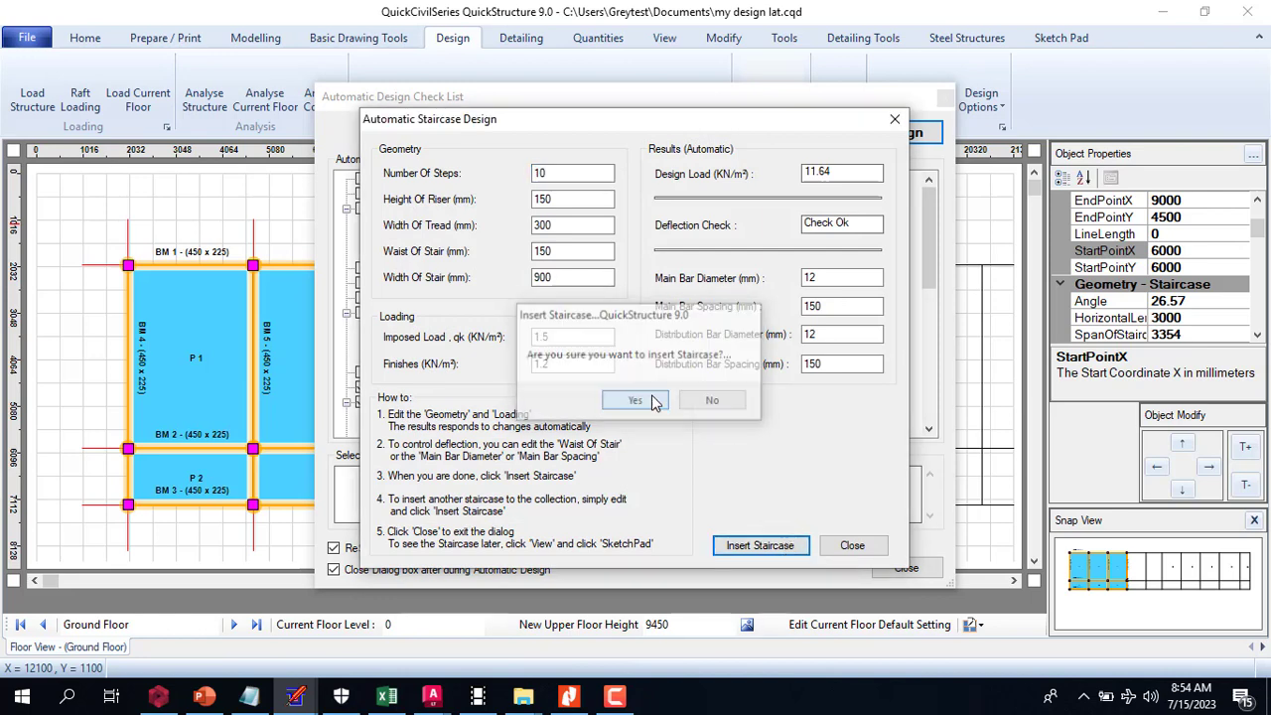
pyautogui.click(833, 548)
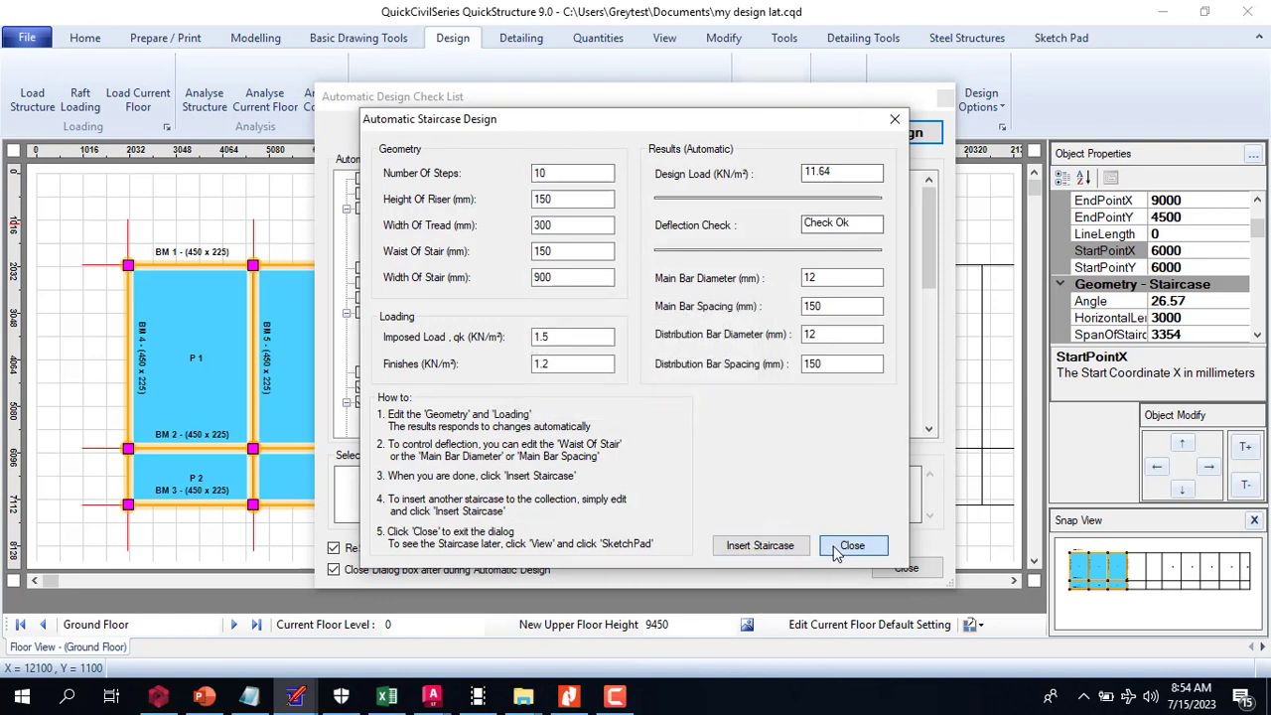
pyautogui.click(689, 407)
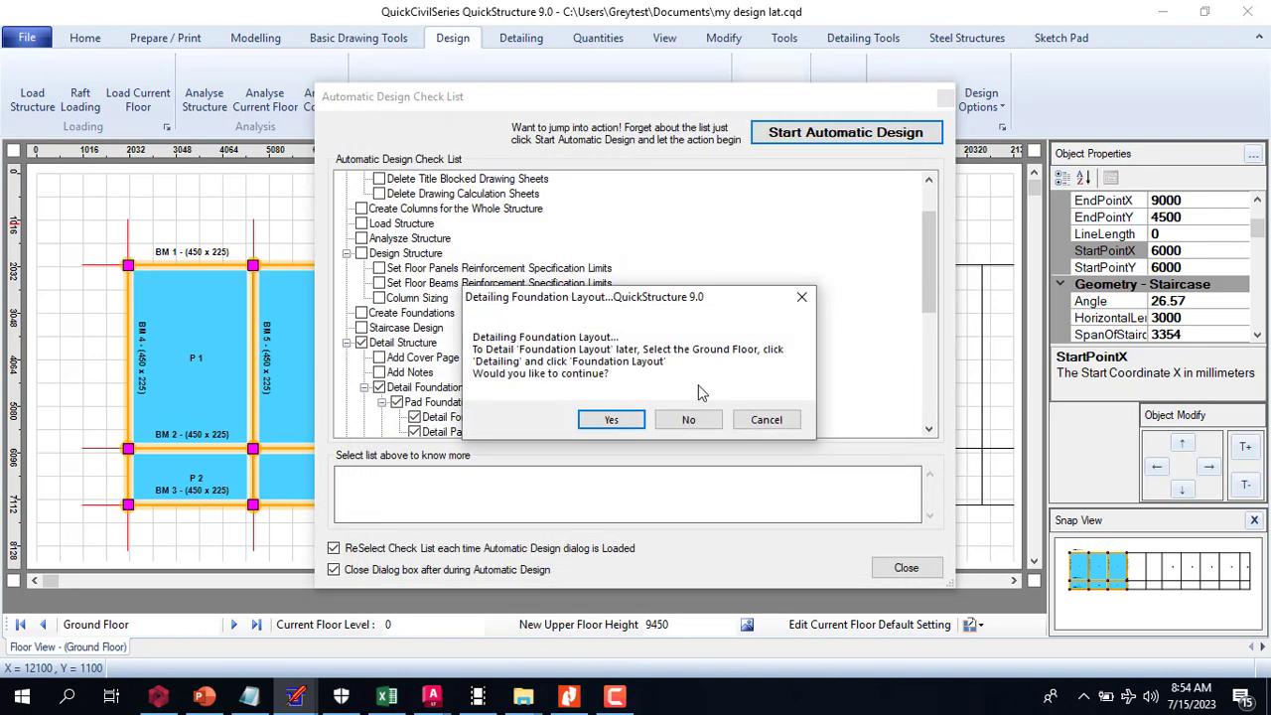
# - Continue the structure detailing with the foundation layout, the pad foundation details and the column details
pyautogui.click(612, 419)
pyautogui.click(632, 423)
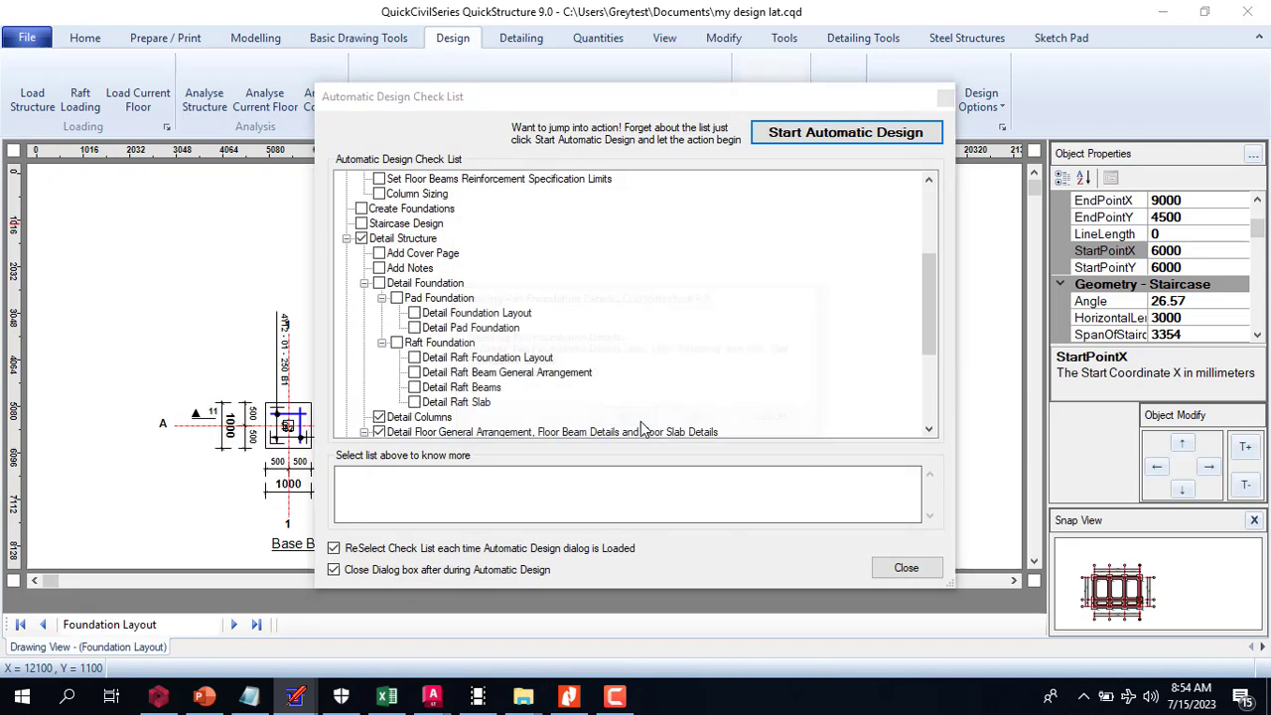
pyautogui.click(642, 423)
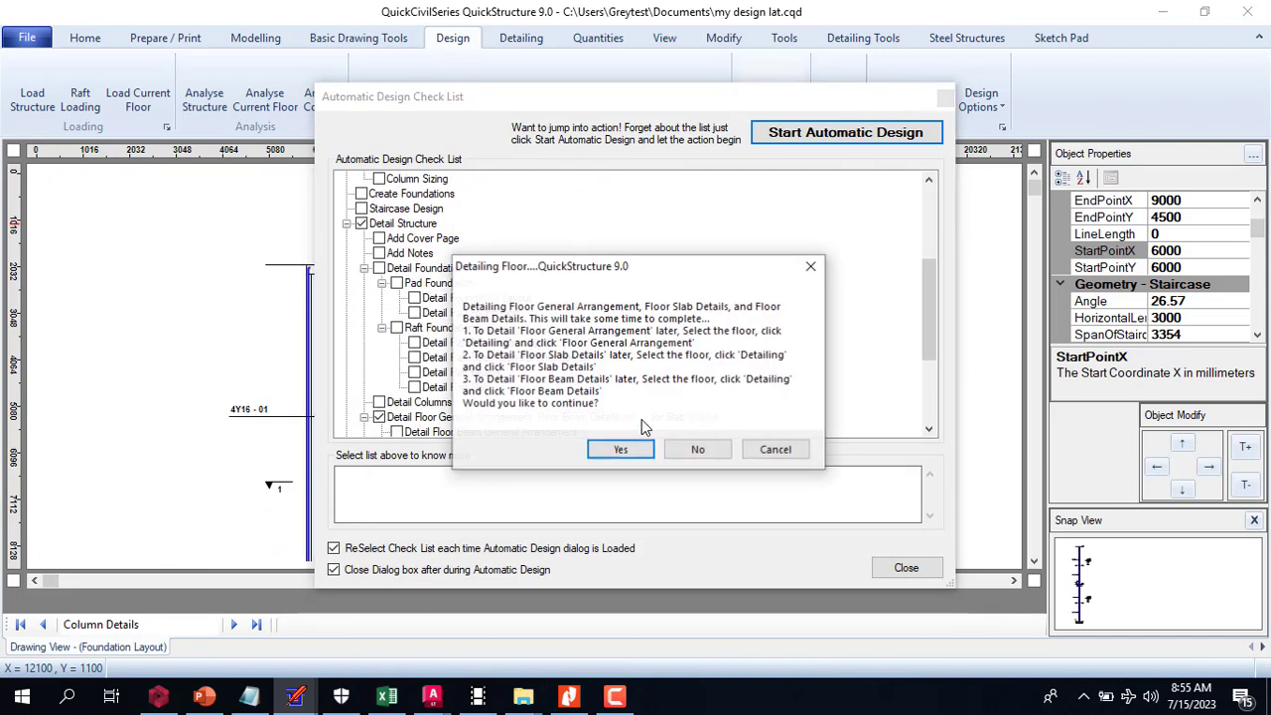
# - Detail the First Floor general arrangement, slabs and beams, plus the roof beam arrangement and roof beams
pyautogui.click(641, 453)
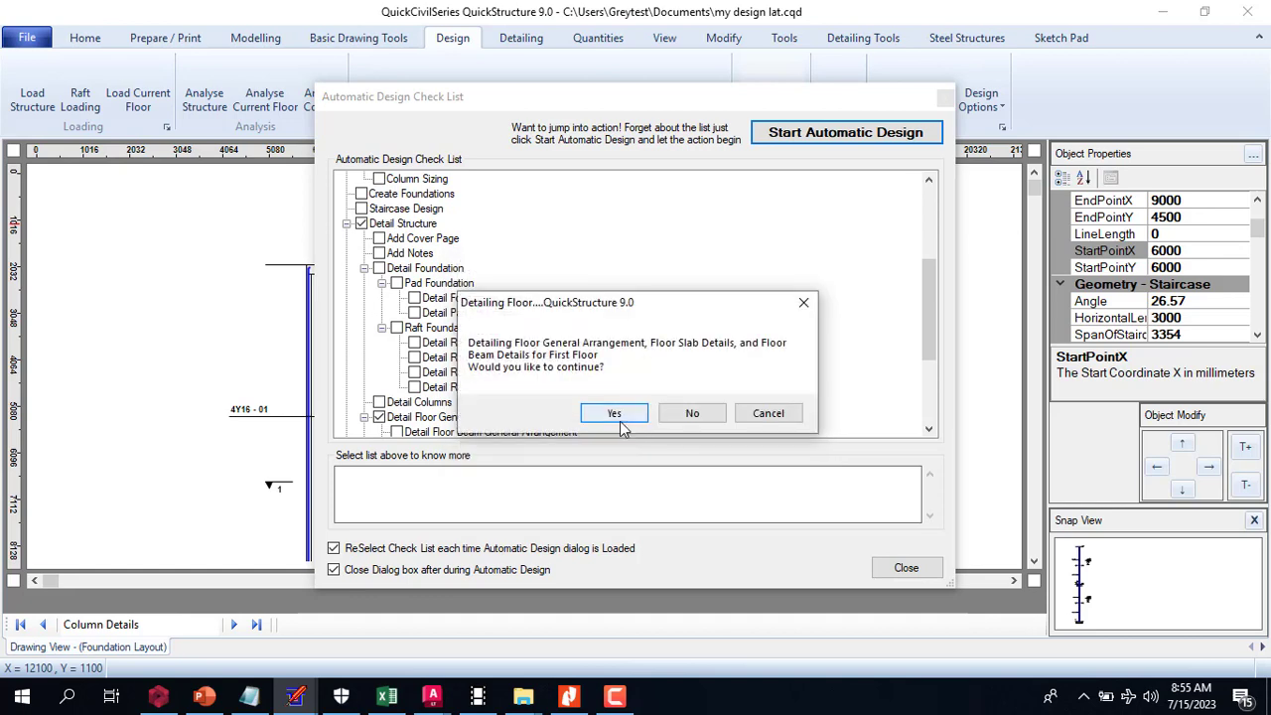
pyautogui.click(620, 419)
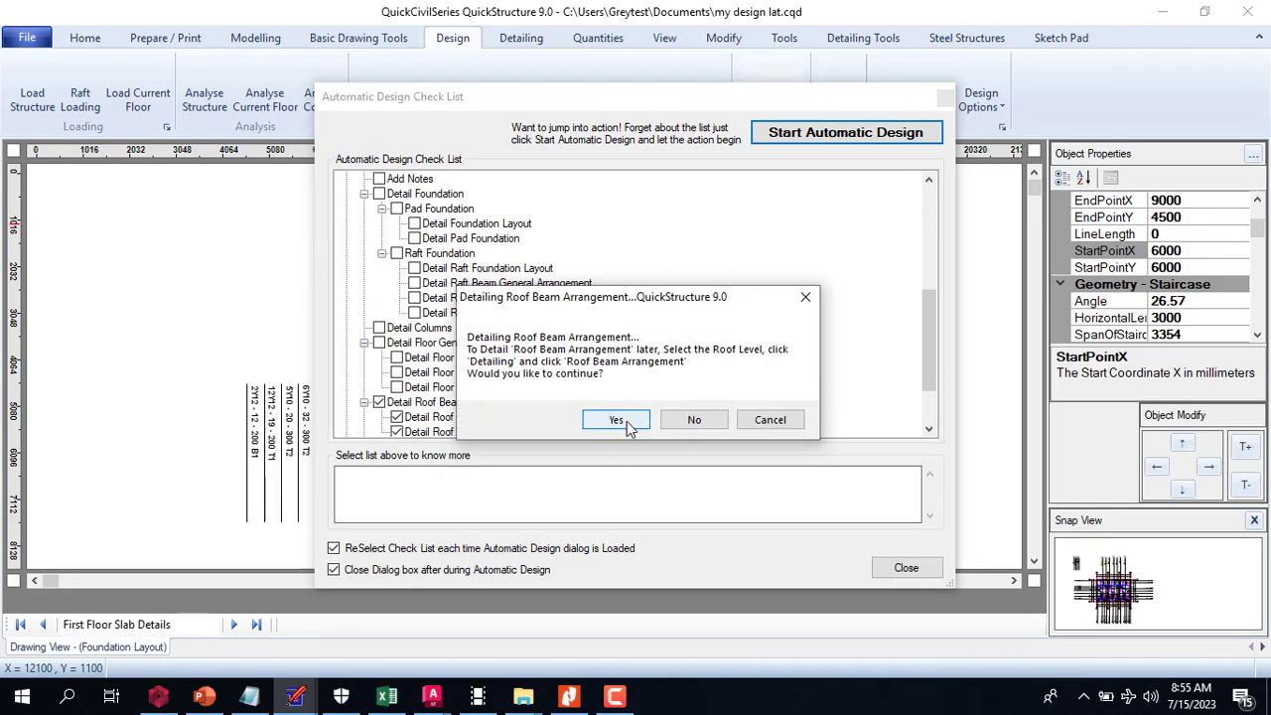
pyautogui.click(625, 423)
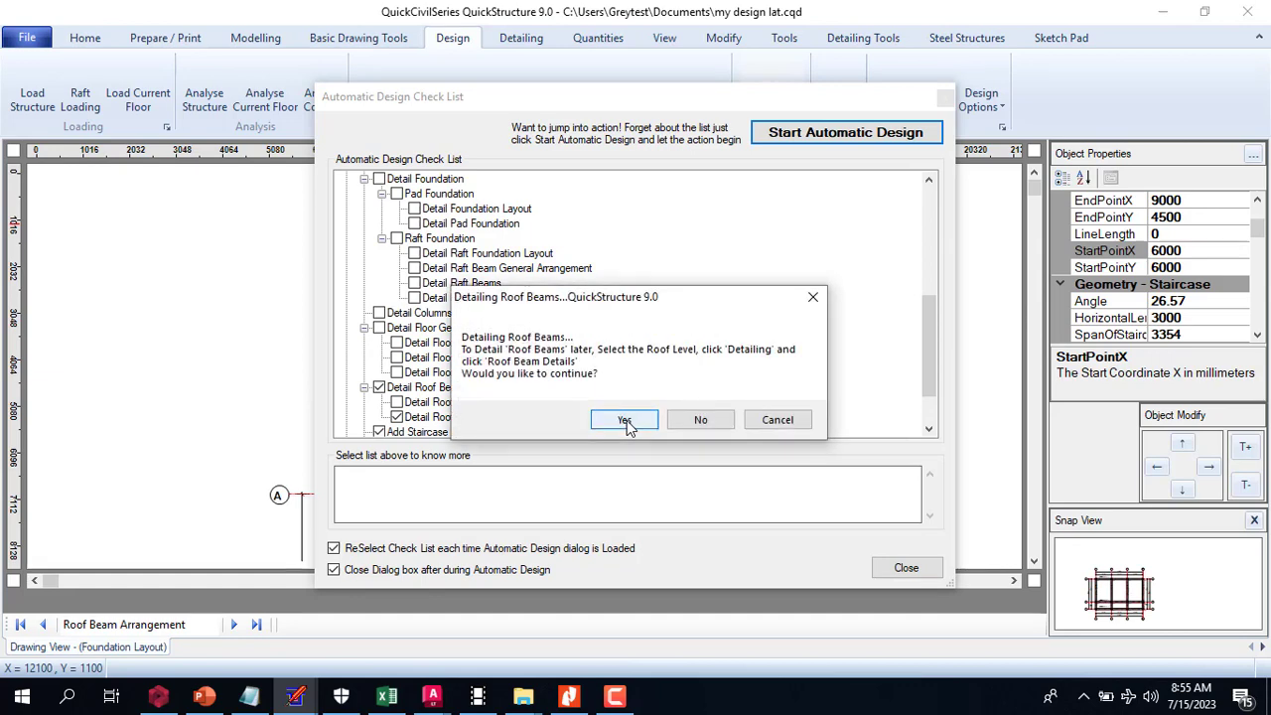
pyautogui.click(625, 420)
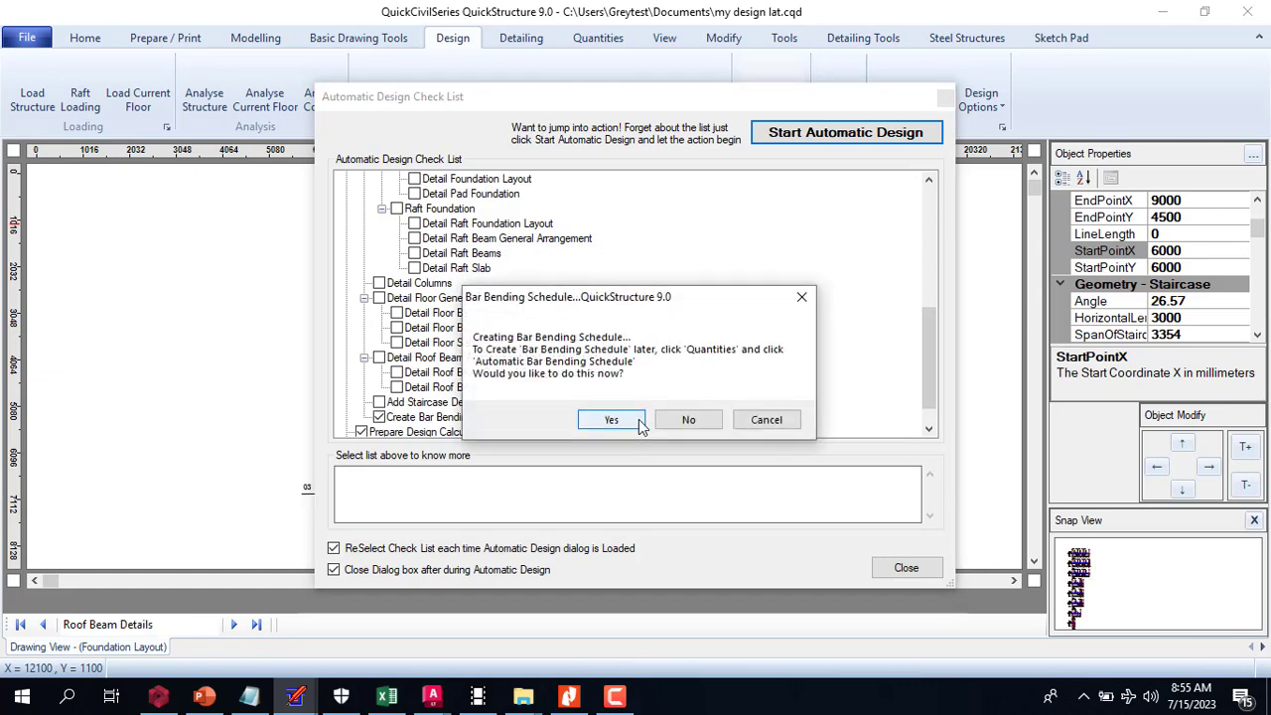
# - Create the bar bending schedule and cancel the preparation of the design calculation sheet
pyautogui.click(625, 421)
pyautogui.click(619, 459)
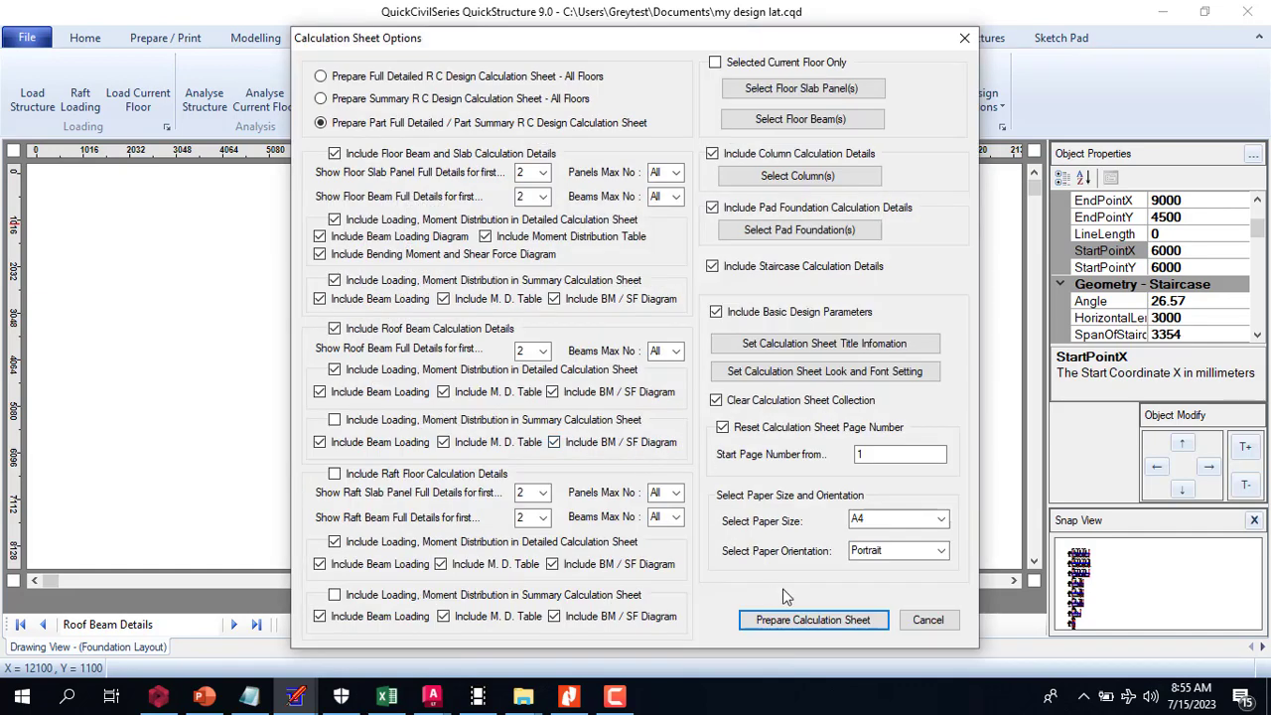
pyautogui.click(914, 622)
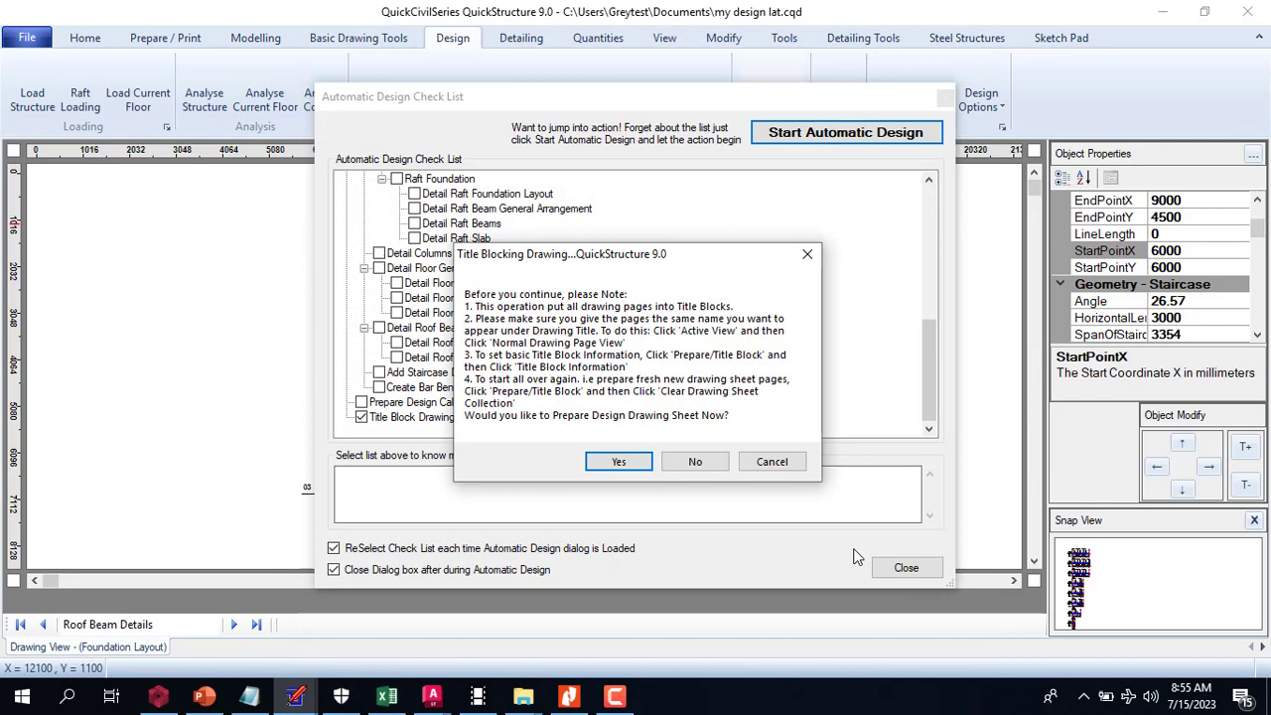
# - Run title blocking of the drawings, dismiss its options, and decline exporting the design drawing sheets to PDF and AutoCAD DXF
pyautogui.click(638, 465)
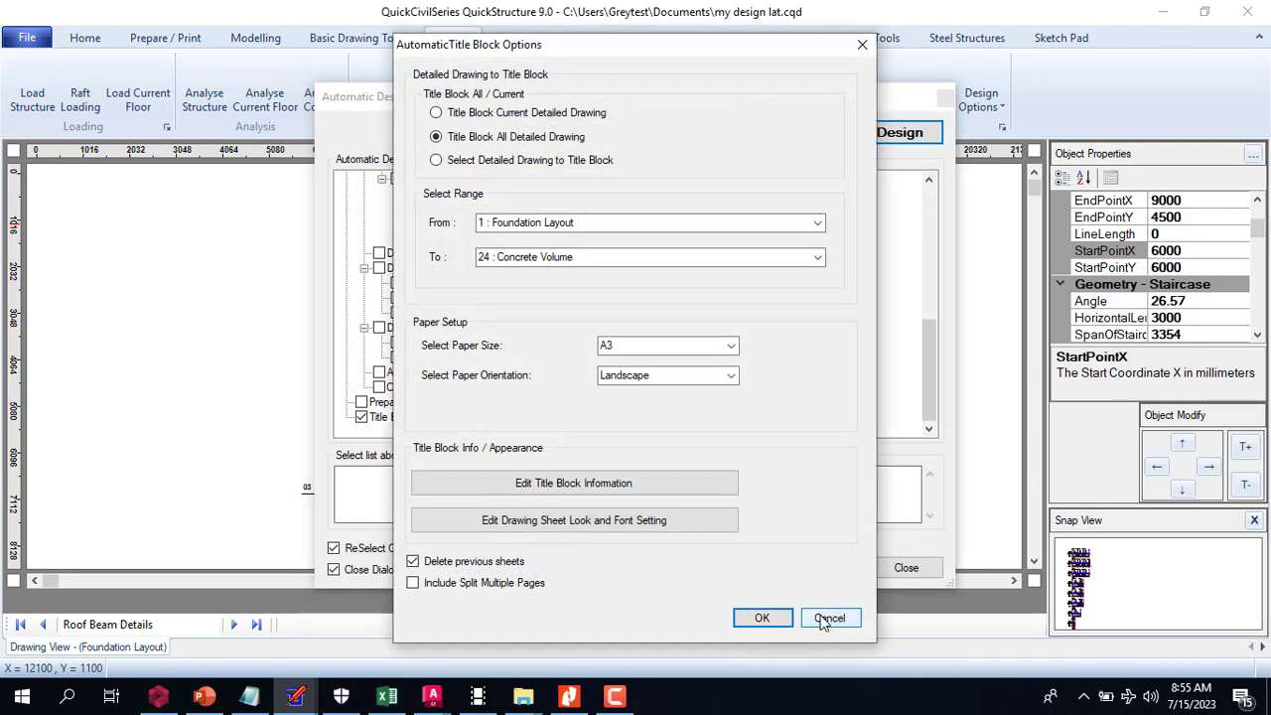
pyautogui.click(828, 619)
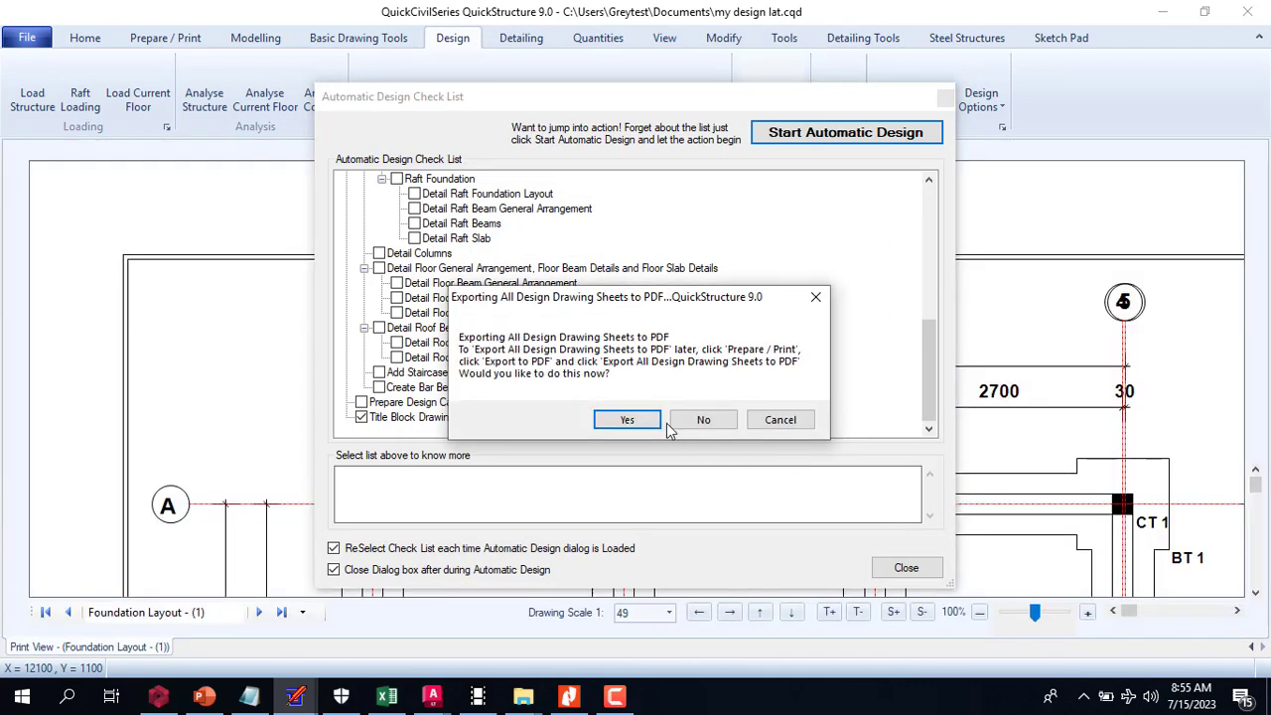
pyautogui.click(705, 419)
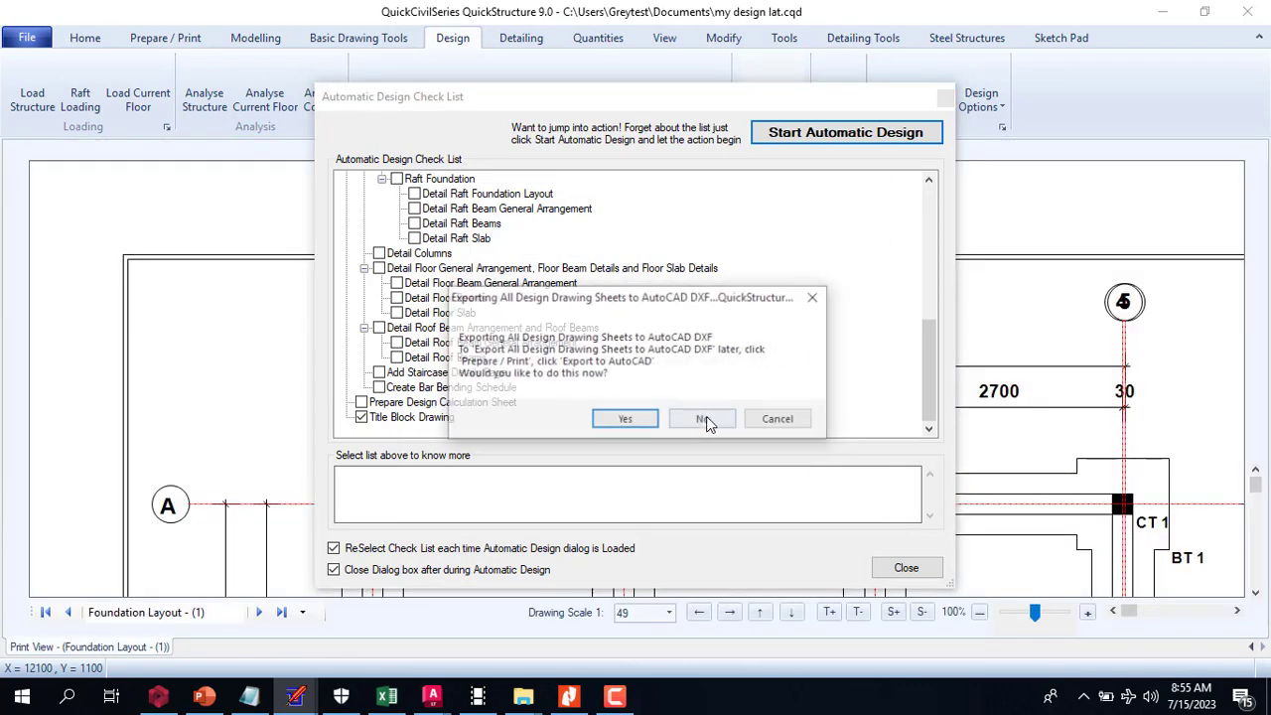
pyautogui.click(709, 418)
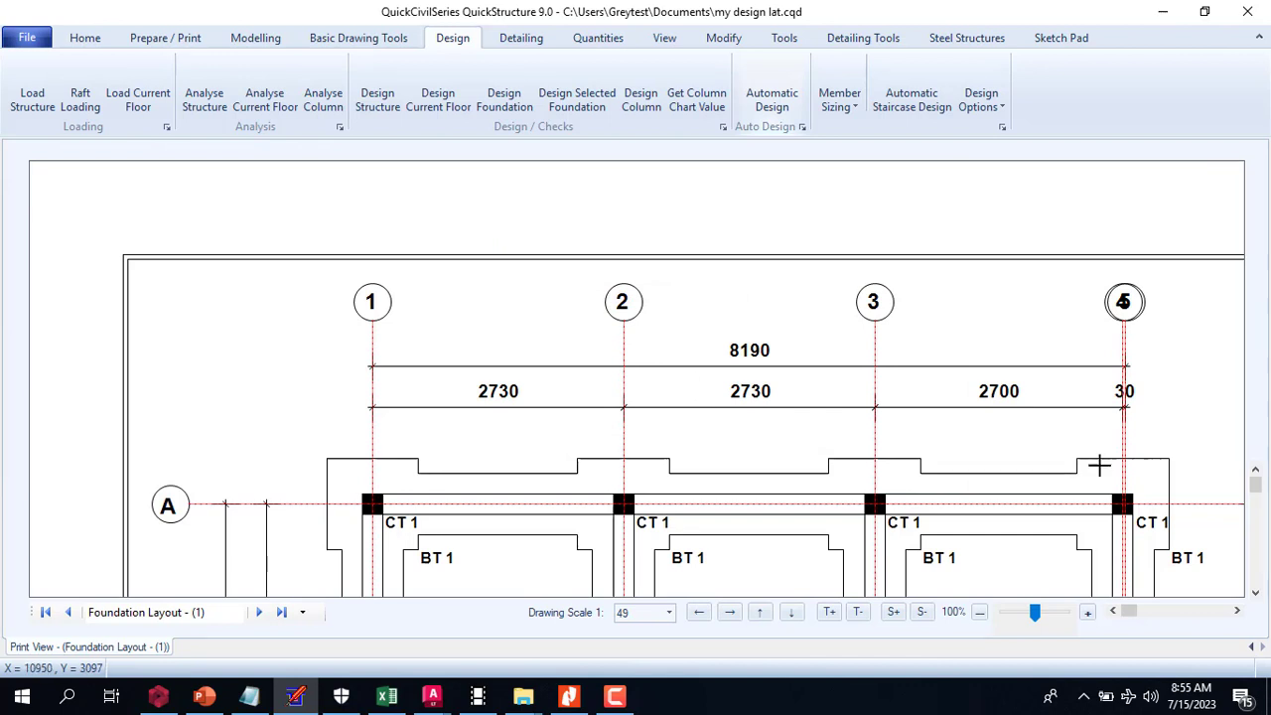
# - Generate the column detail drawing for Column 1 of type CT 1
pyautogui.click(1256, 592)
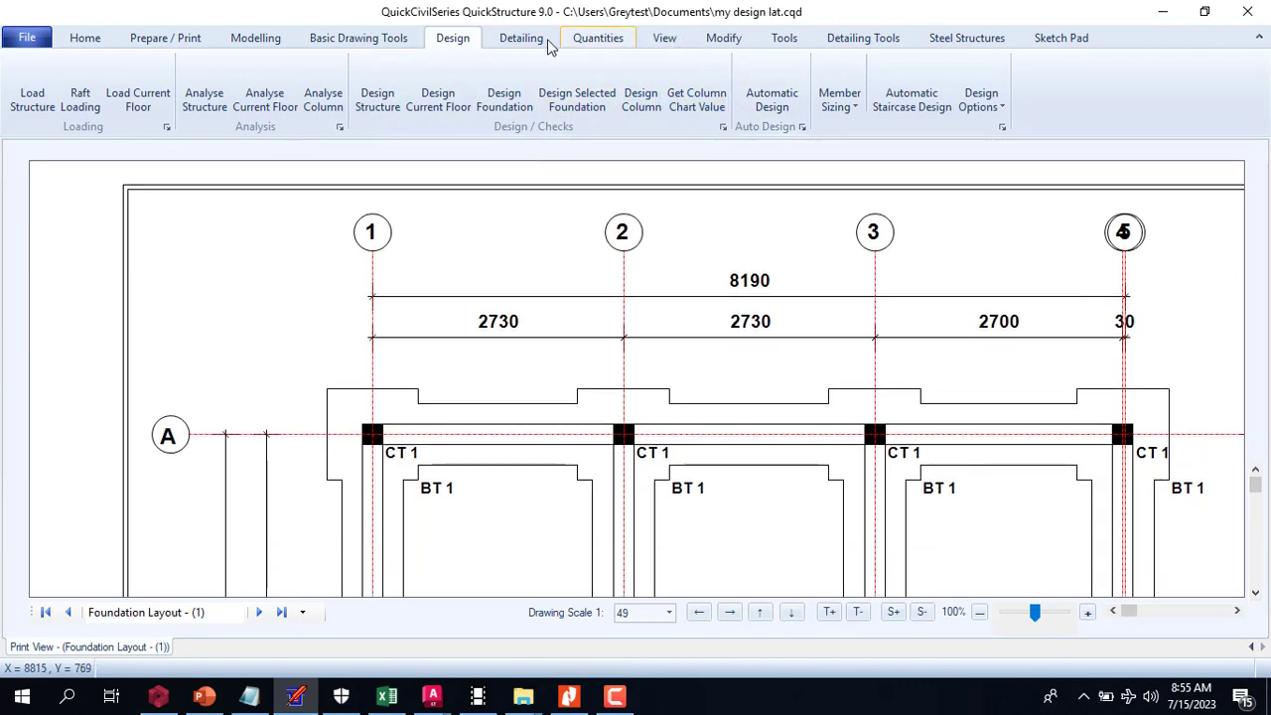
pyautogui.click(664, 42)
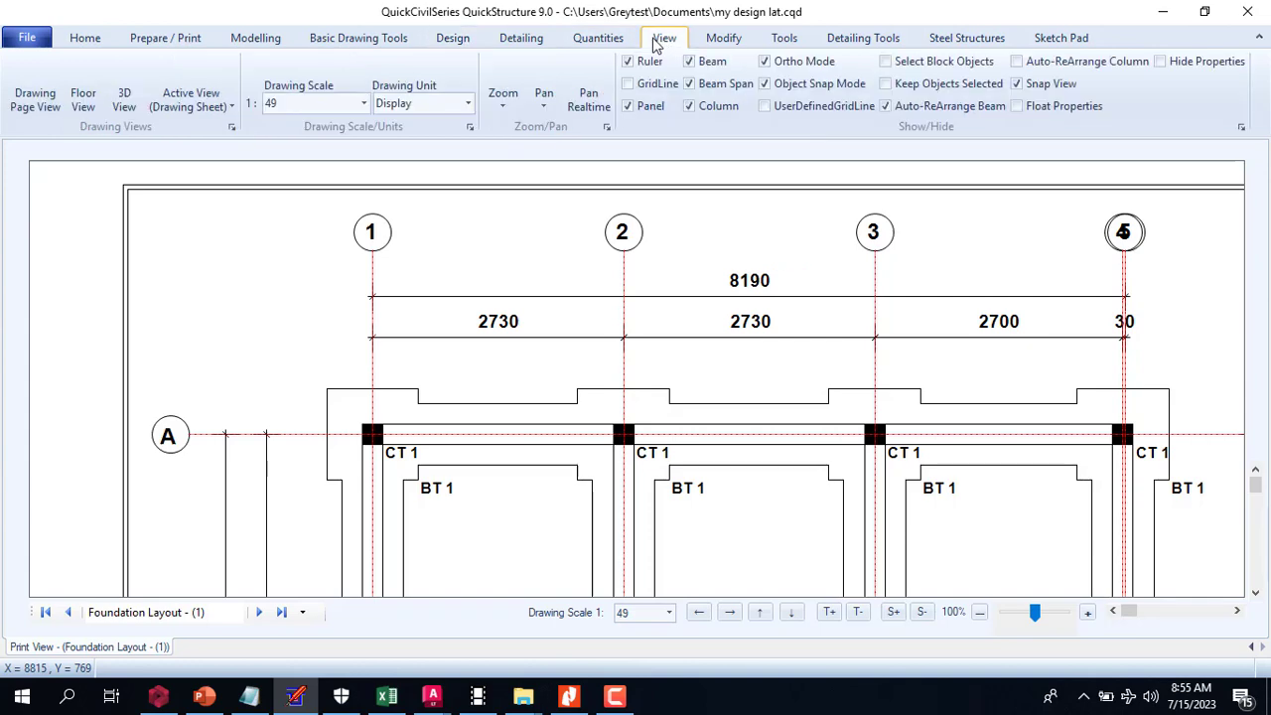
pyautogui.click(533, 43)
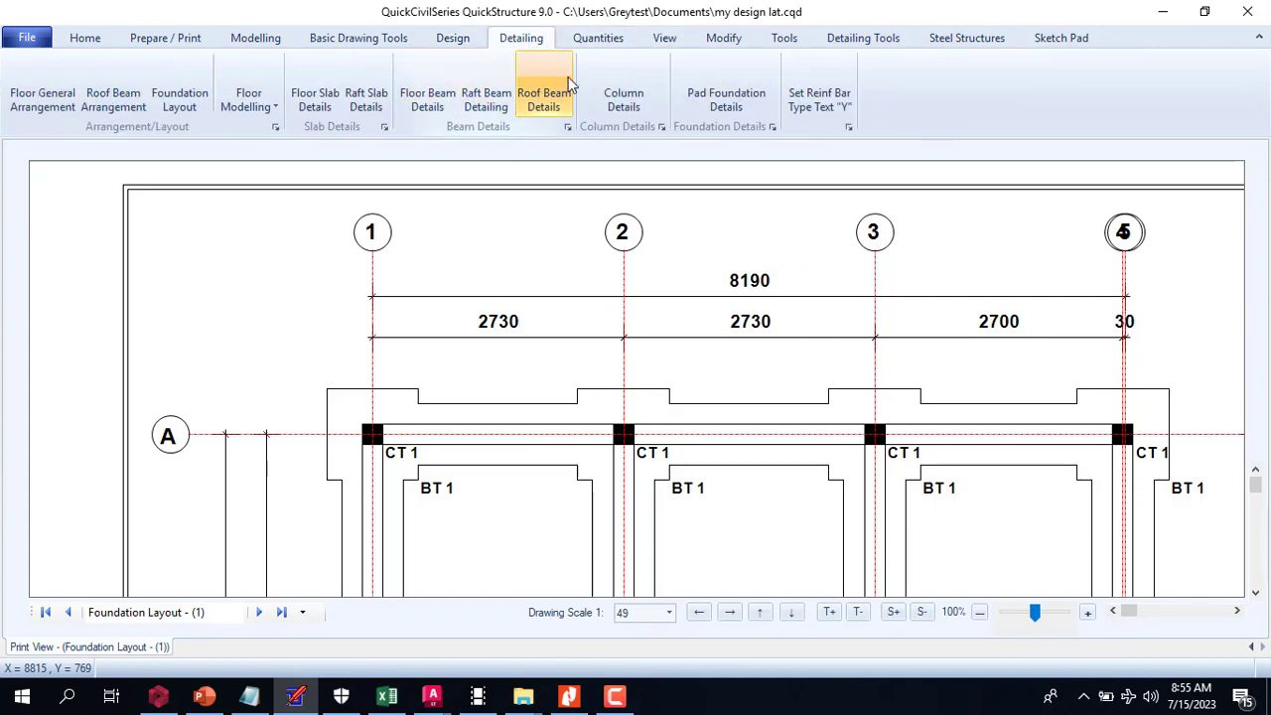
pyautogui.click(626, 95)
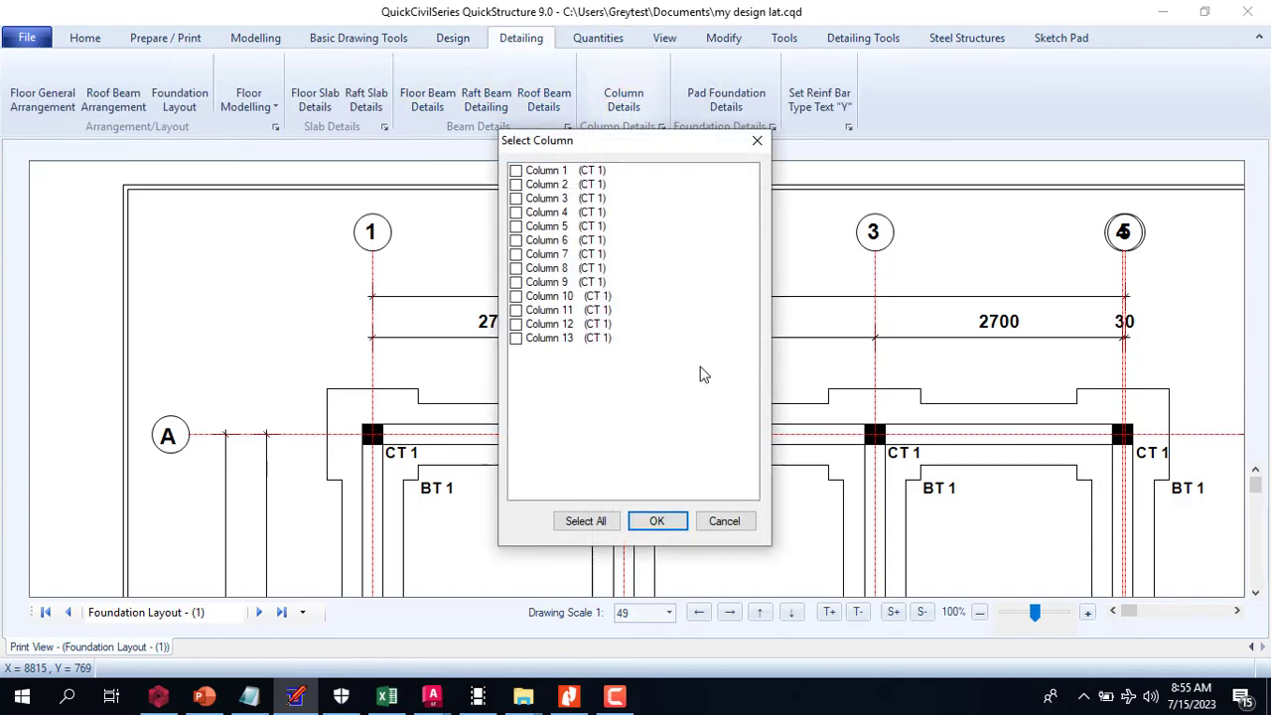
pyautogui.click(517, 172)
pyautogui.click(655, 521)
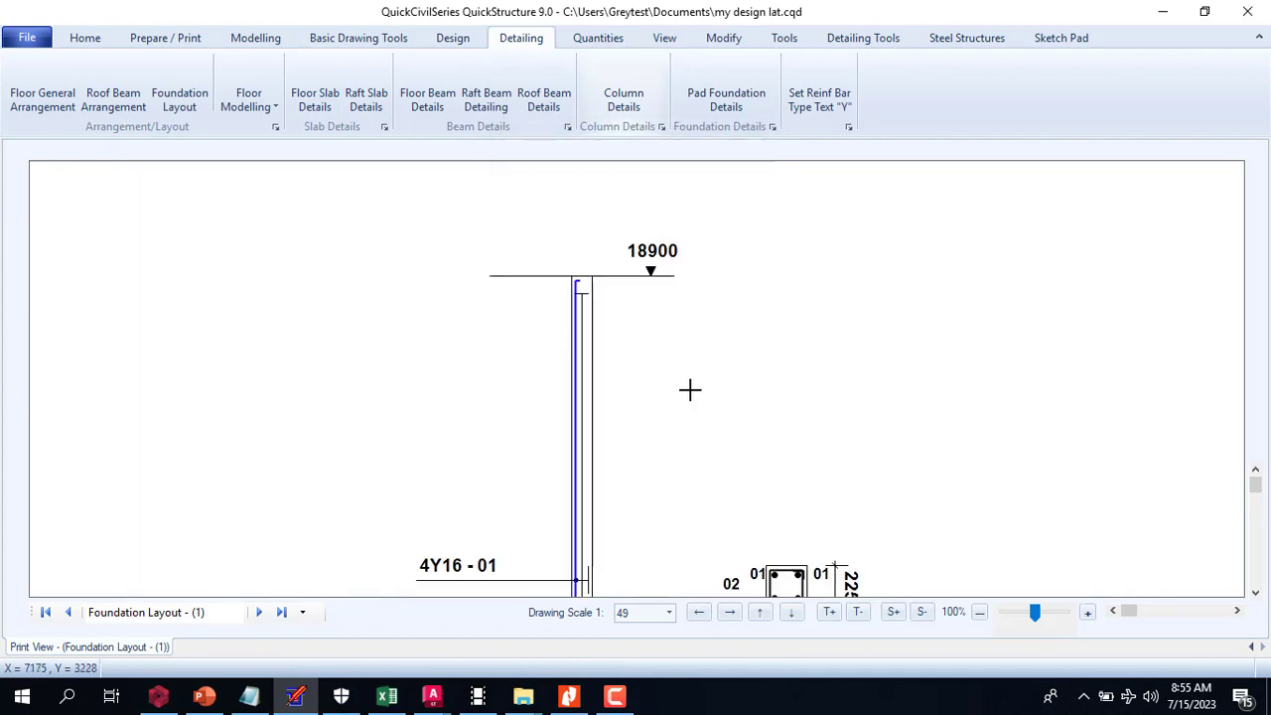
# - Examine the CT 1 column detail from roof level to base, including its main bars, links, laps and cross-sections
pyautogui.click(1255, 593)
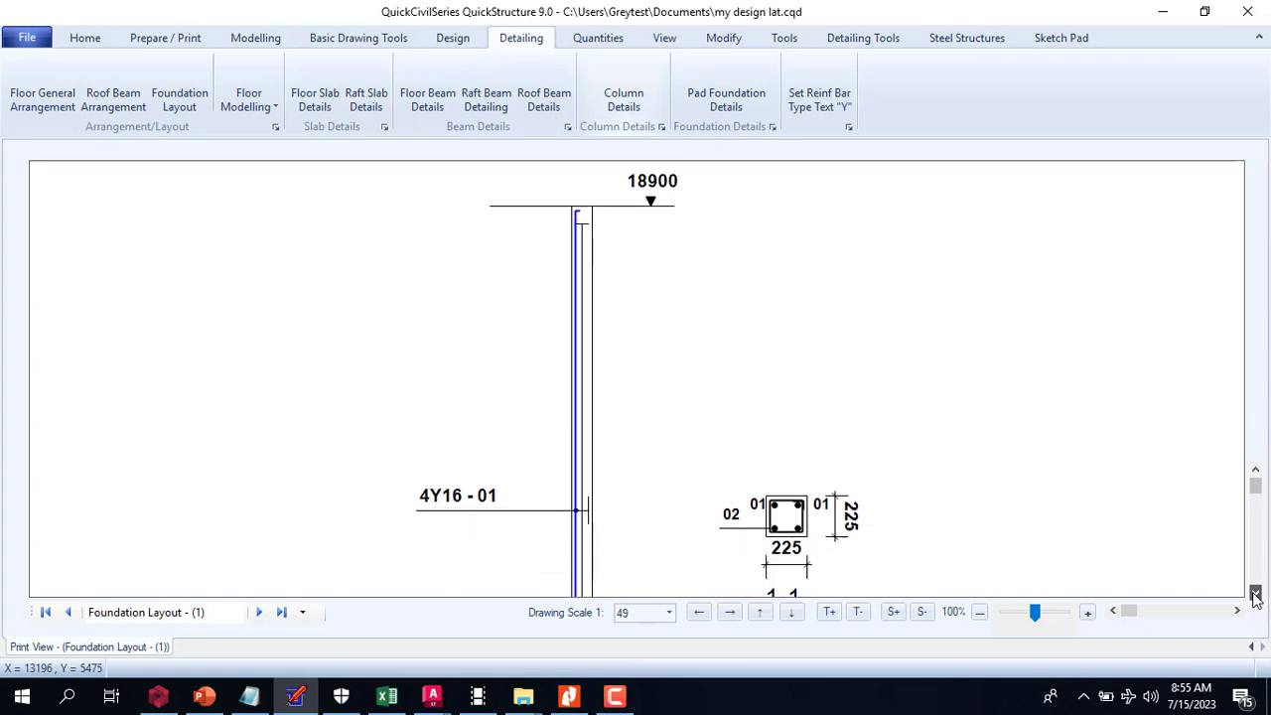
pyautogui.click(1256, 593)
pyautogui.click(1256, 593)
pyautogui.click(1256, 593)
pyautogui.click(1255, 593)
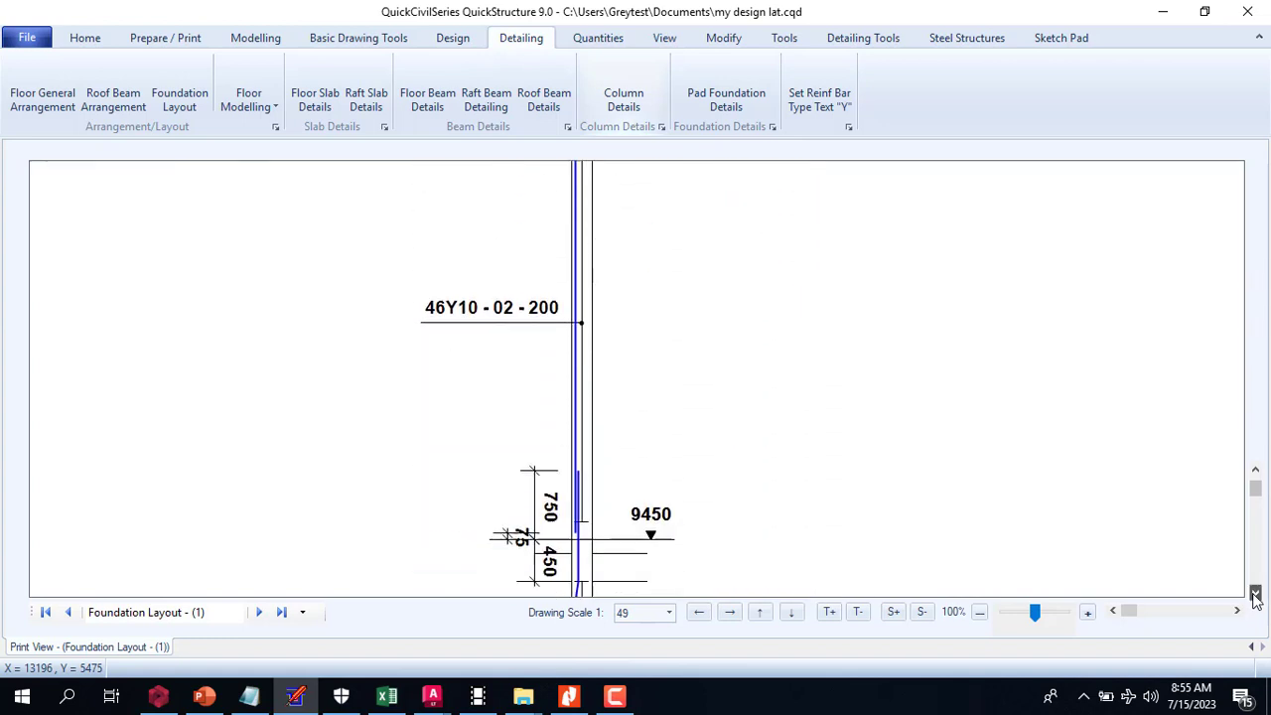
pyautogui.click(1255, 593)
pyautogui.click(1255, 593)
pyautogui.click(1255, 593)
pyautogui.click(1255, 593)
pyautogui.click(1255, 593)
pyautogui.click(1255, 593)
pyautogui.click(1255, 593)
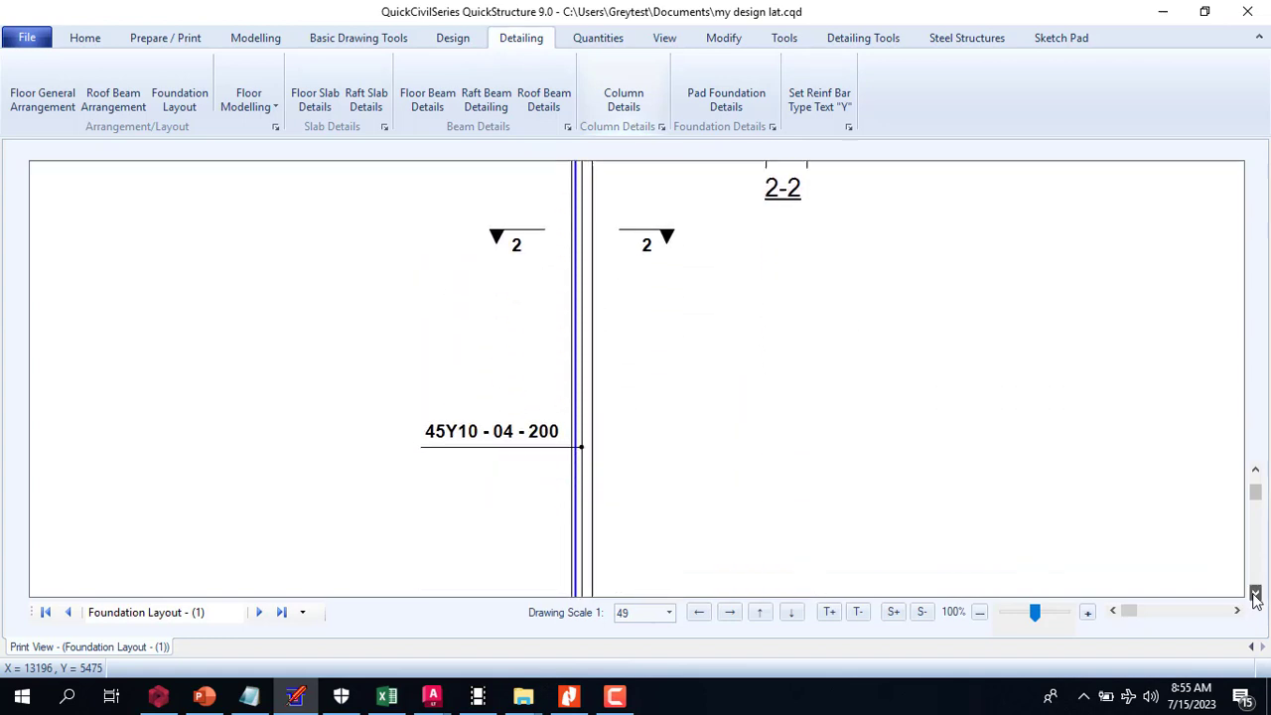
pyautogui.click(1255, 593)
pyautogui.click(1256, 593)
pyautogui.click(1256, 593)
pyautogui.click(1255, 593)
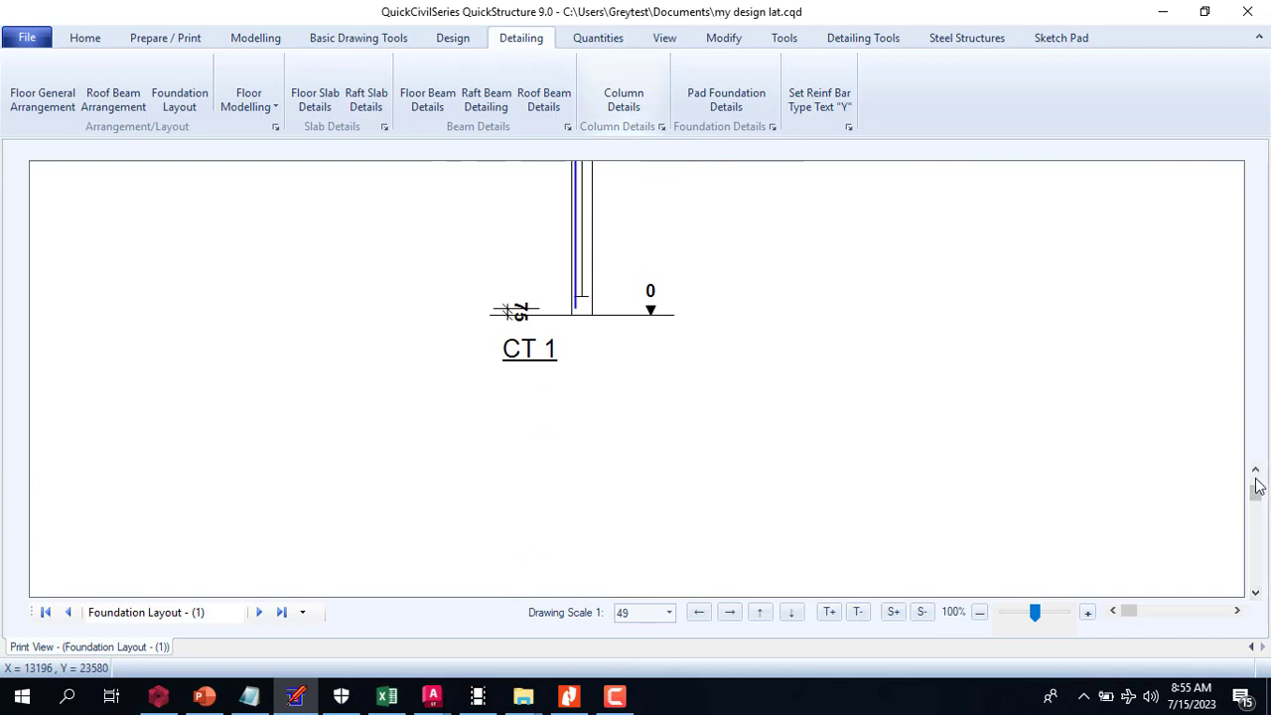
pyautogui.scroll(8, 1256, 476)
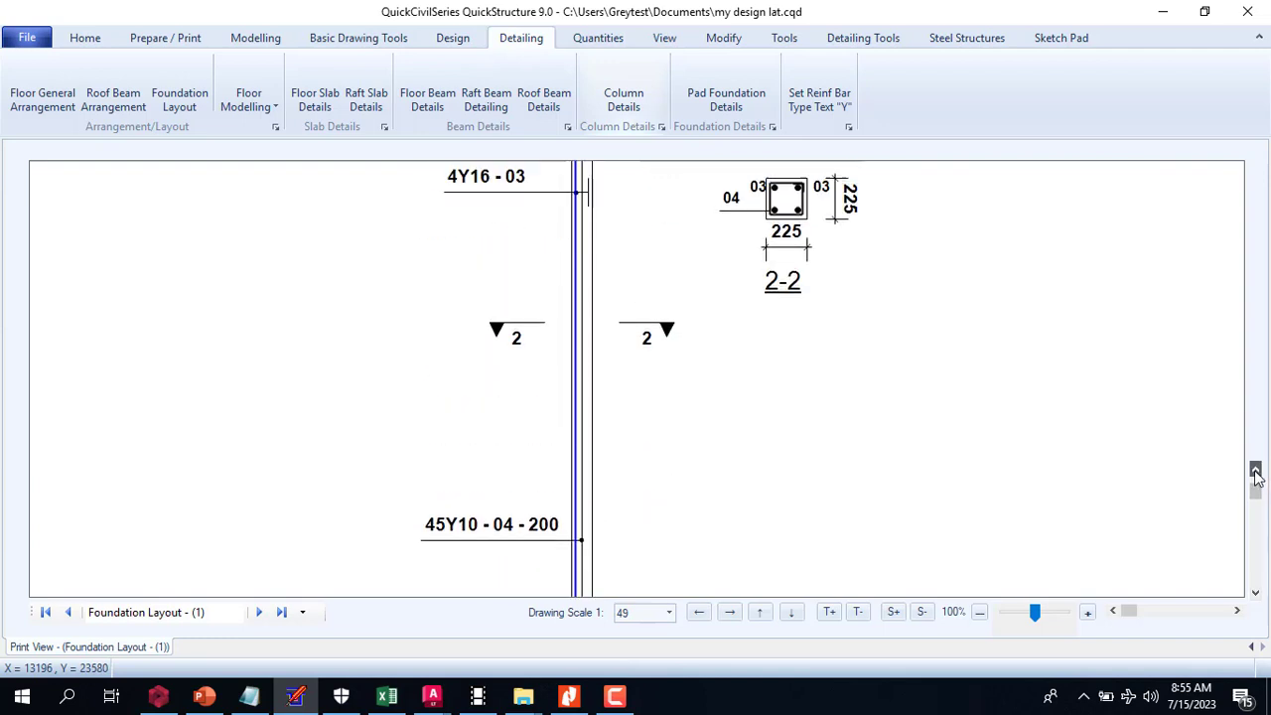
pyautogui.scroll(8, 1256, 477)
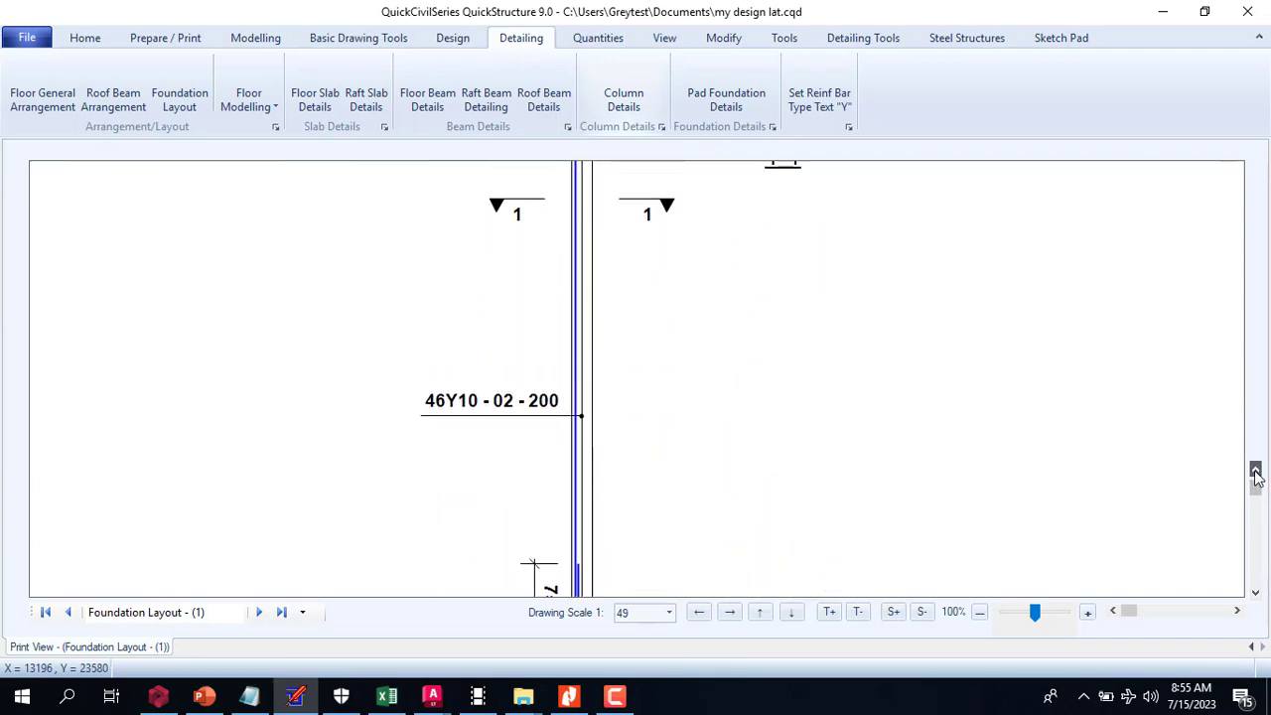
pyautogui.scroll(5, 1256, 477)
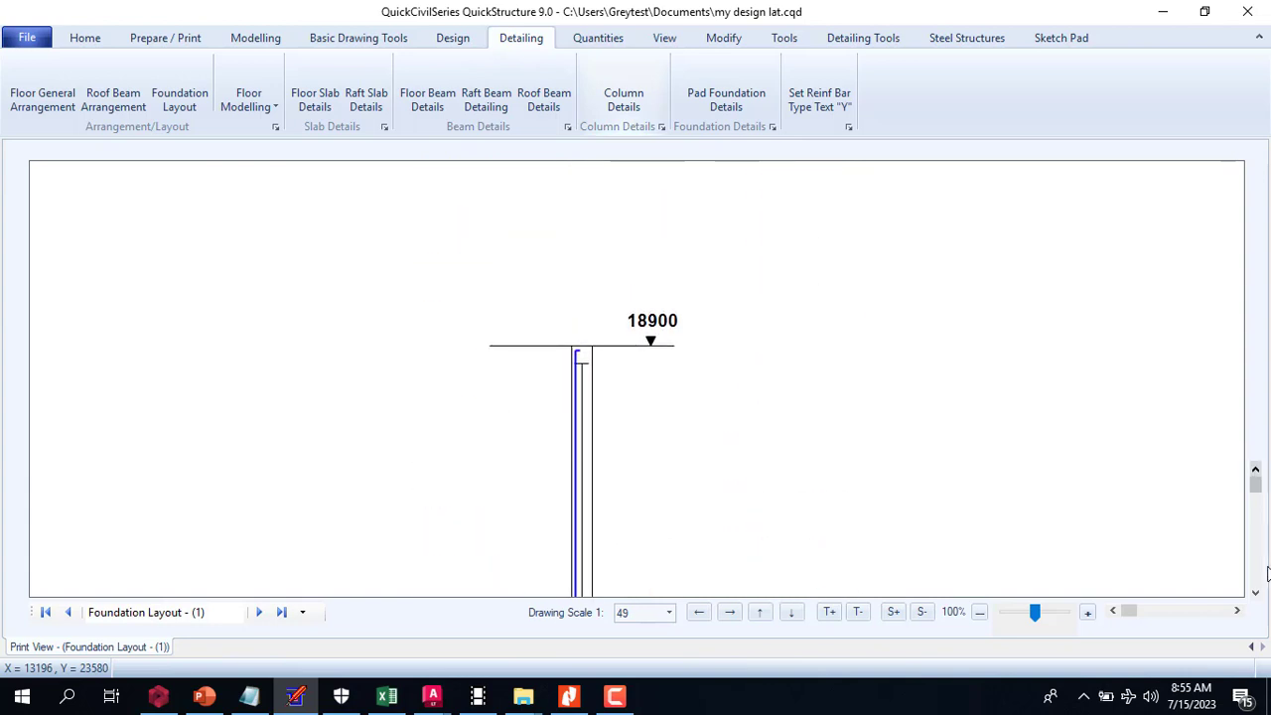
pyautogui.click(1256, 592)
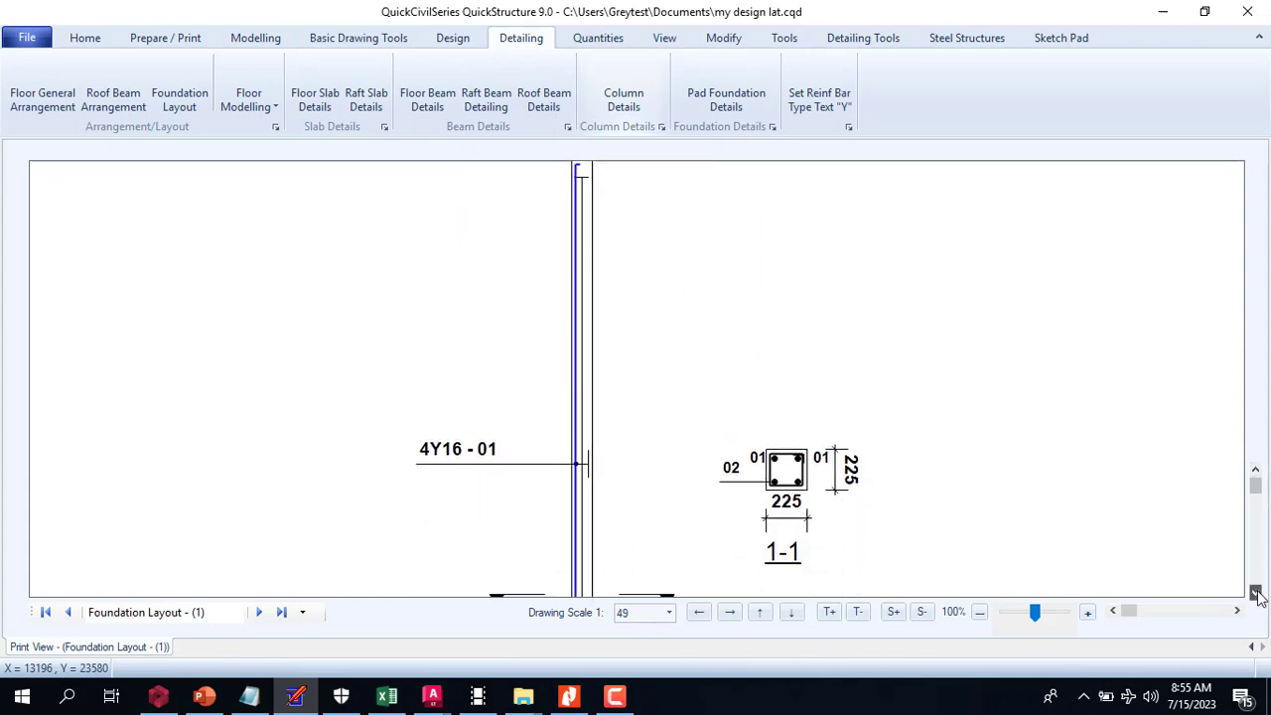
pyautogui.scroll(-10, 1256, 592)
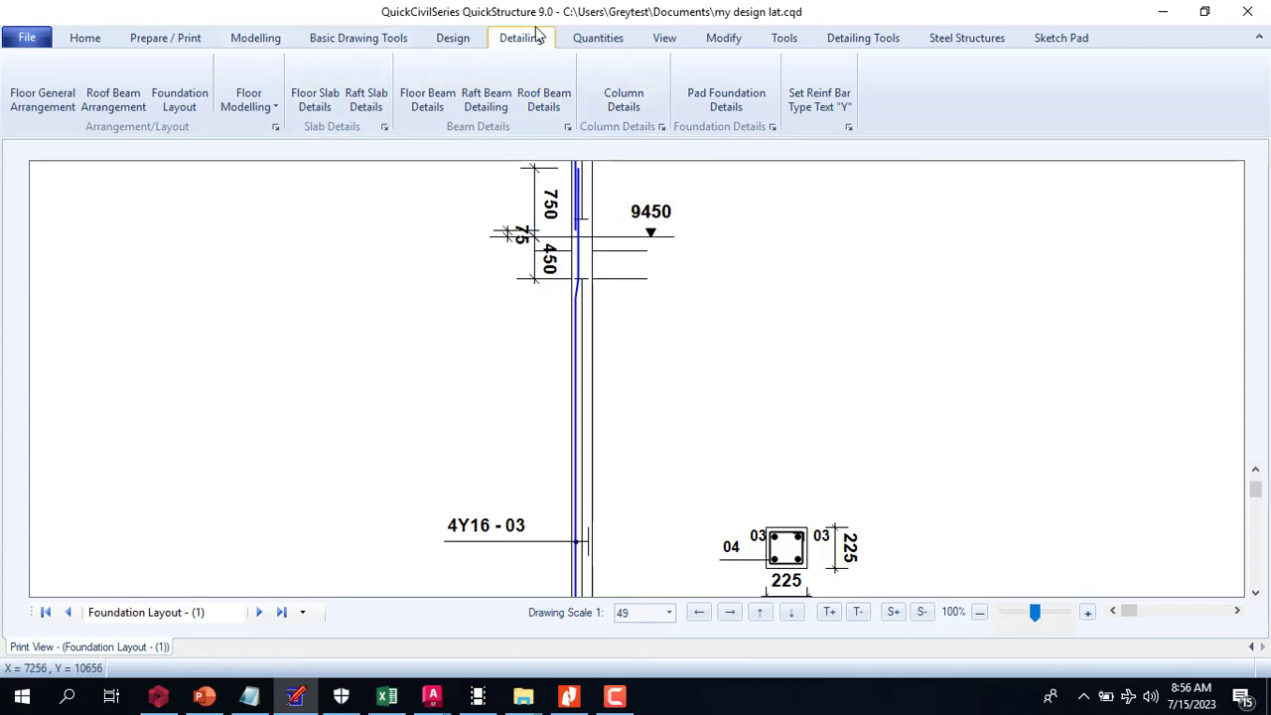
# - Switch the active view to floor modelling and bring the Ground Floor plan with its beams, panels and columns into view
pyautogui.click(655, 40)
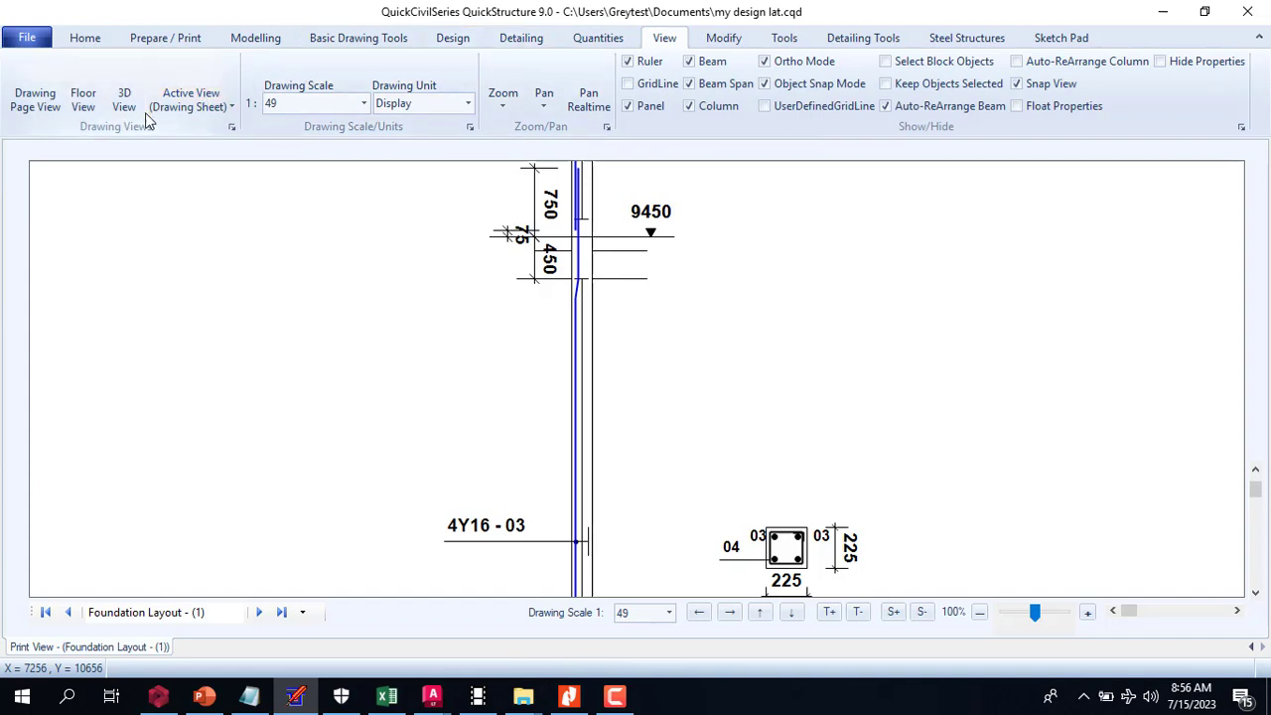
pyautogui.click(196, 114)
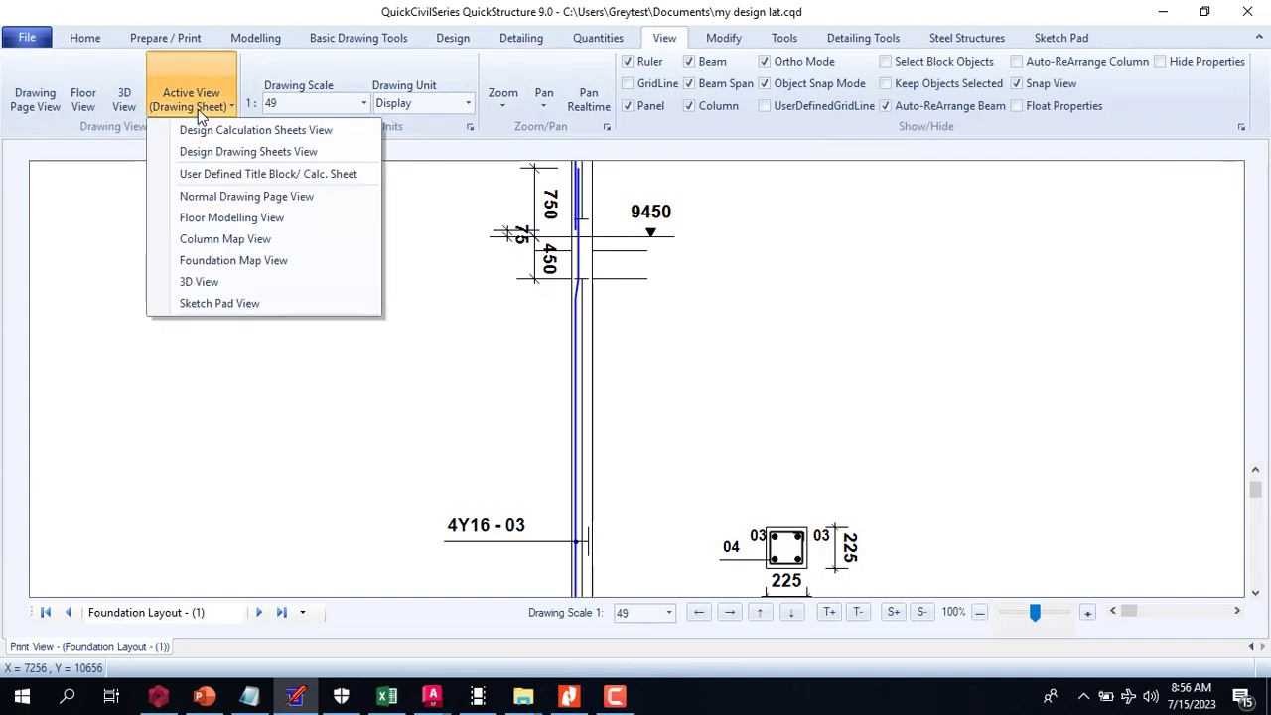
pyautogui.click(227, 217)
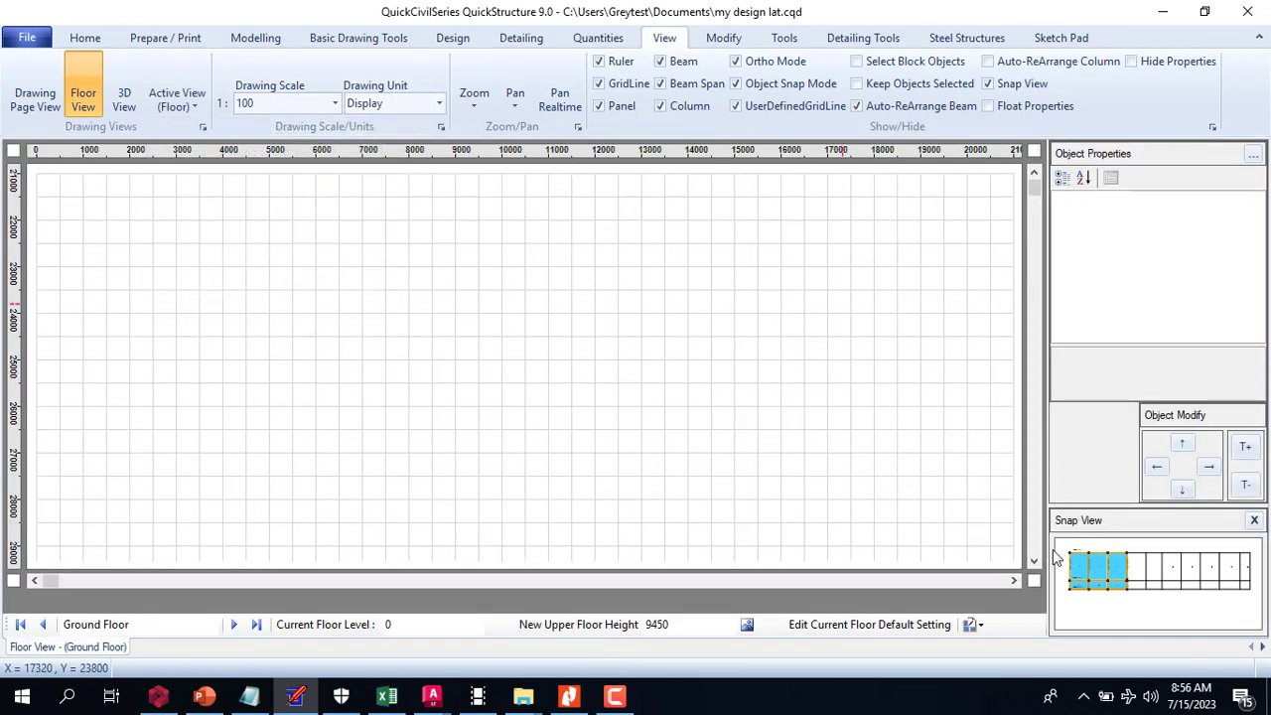
pyautogui.click(1034, 172)
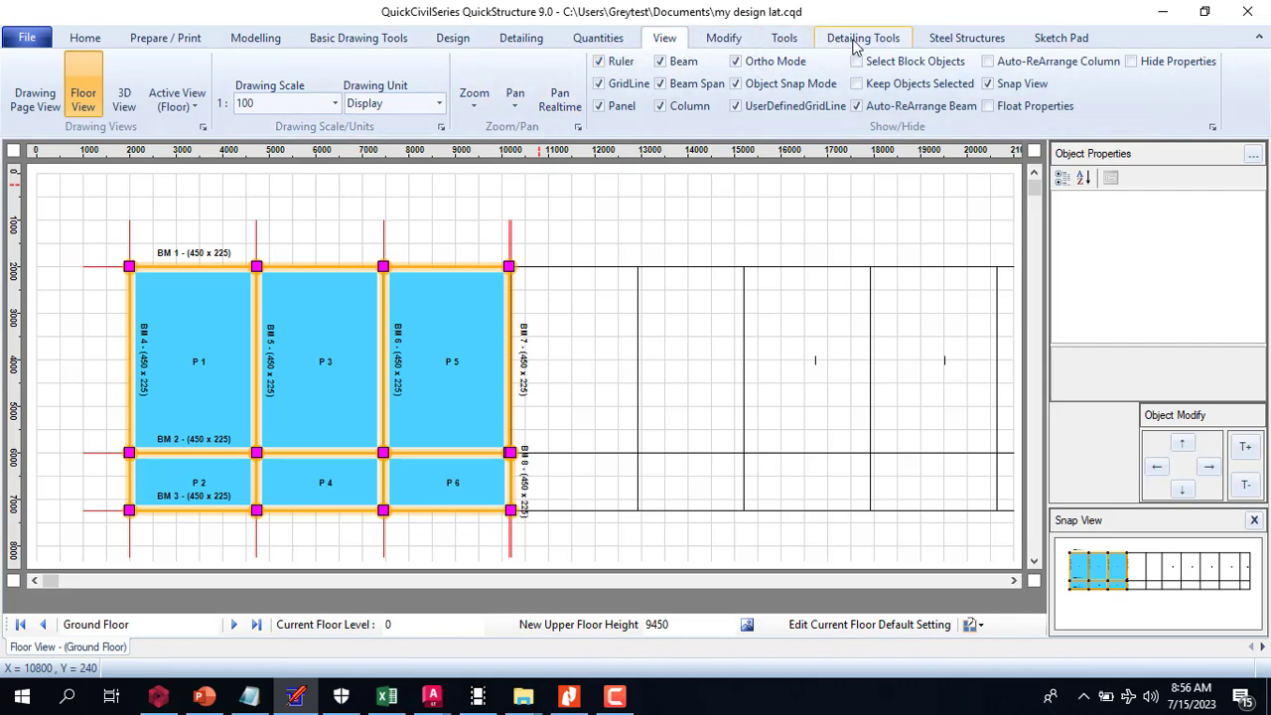
pyautogui.click(129, 266)
pyautogui.click(169, 245)
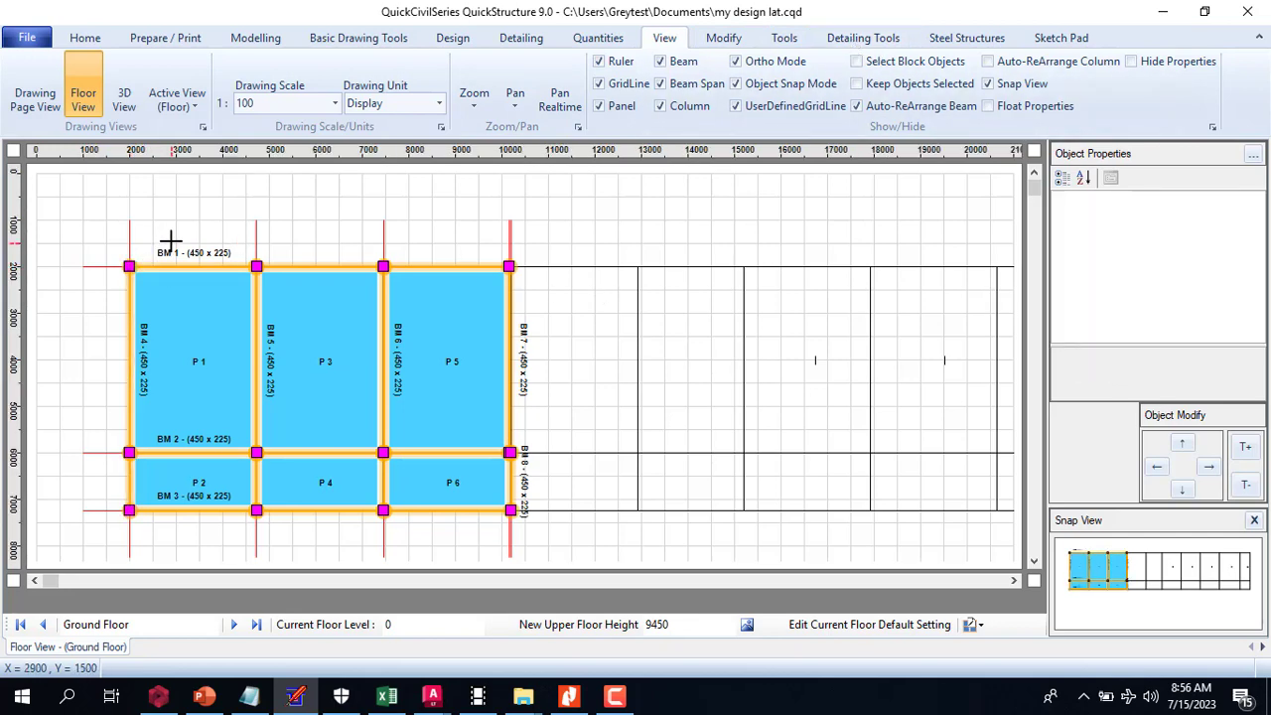
# - Start a new project, open its default floor settings, select the floor height value and apply the settings
pyautogui.click(30, 38)
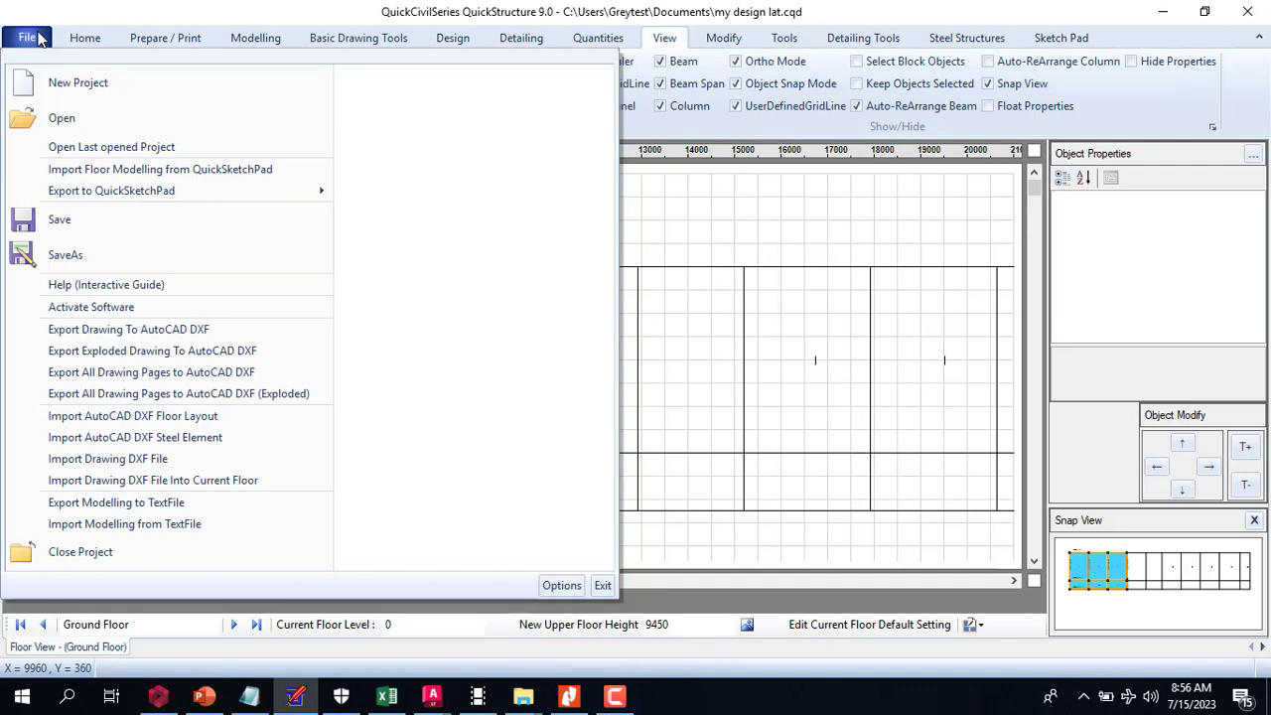
pyautogui.click(74, 82)
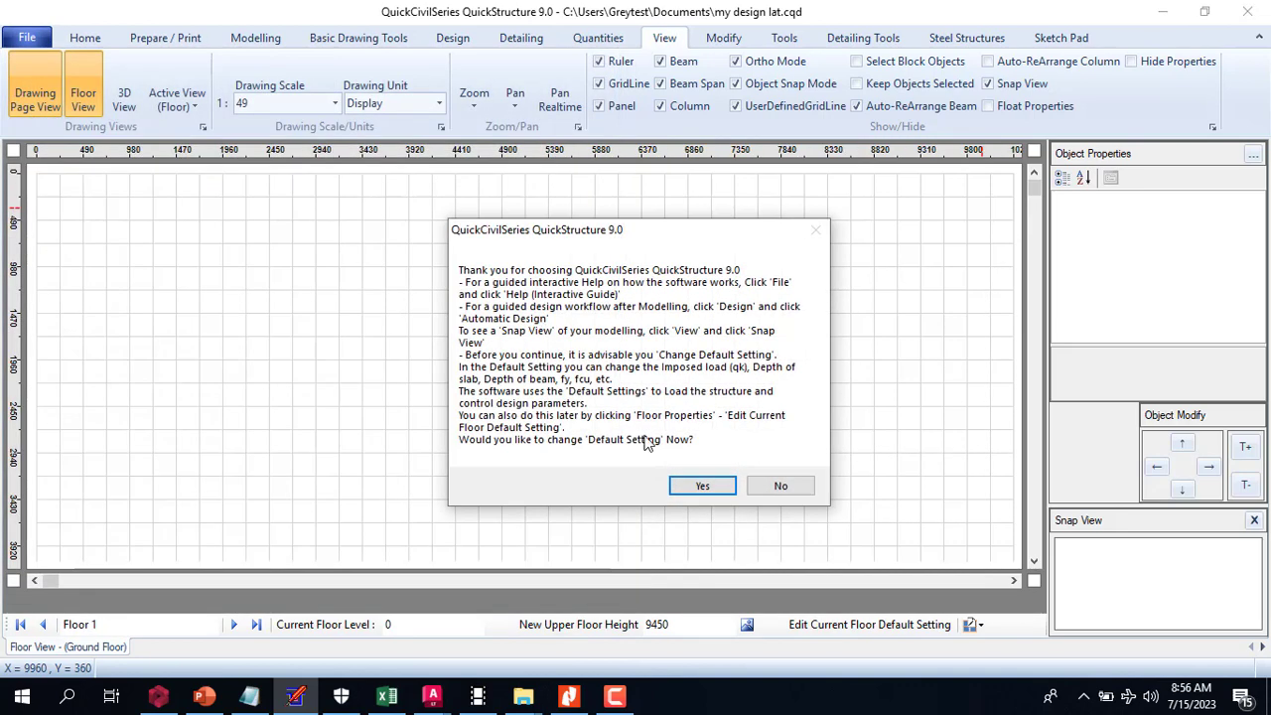
pyautogui.click(703, 486)
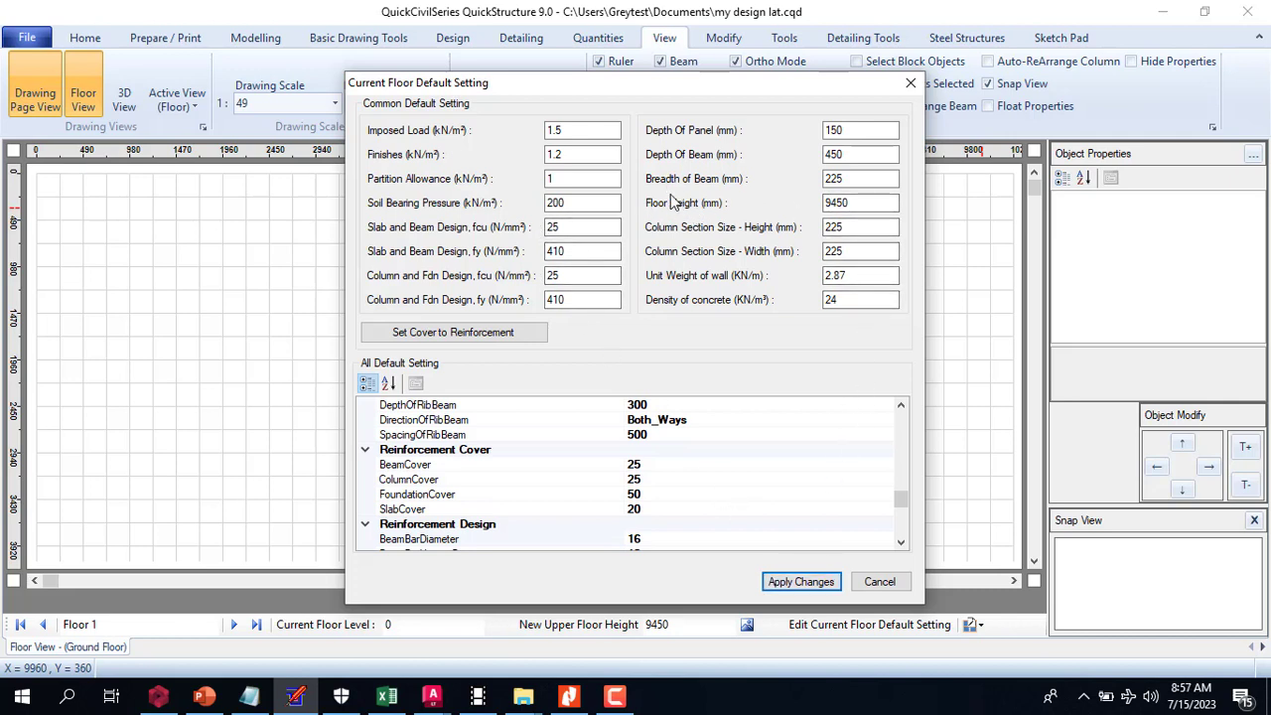
pyautogui.doubleClick(846, 203)
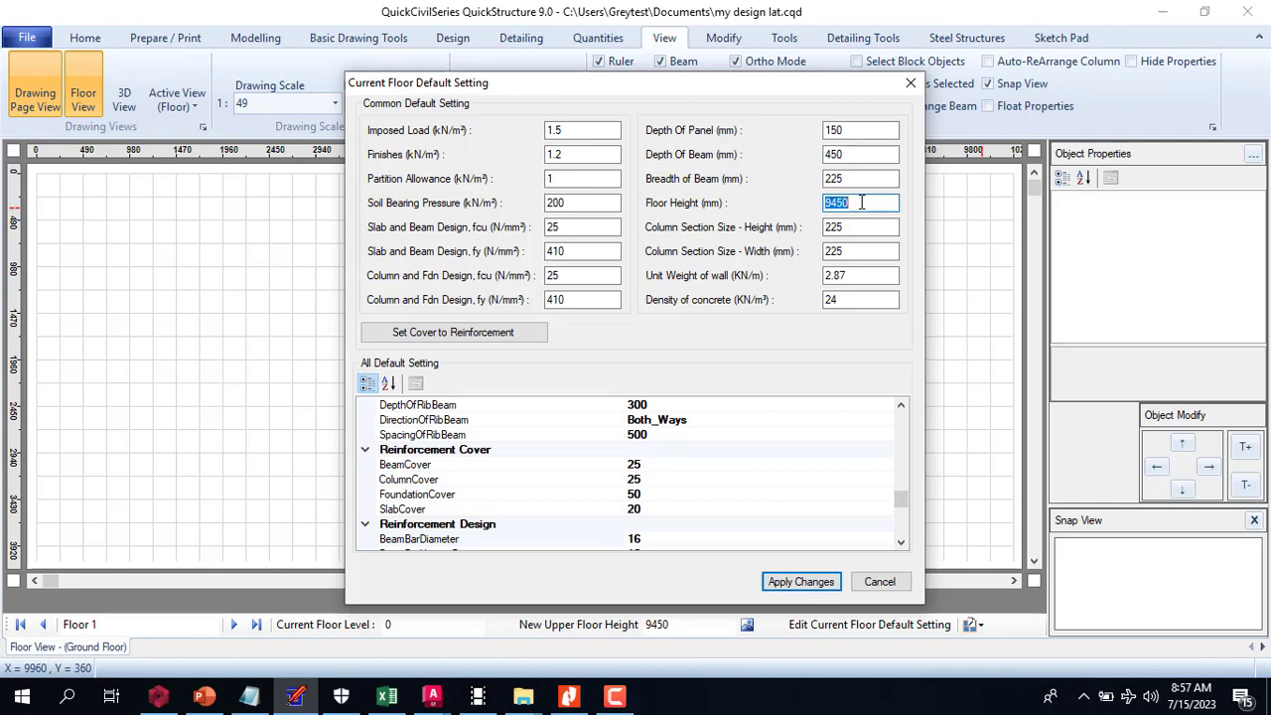
pyautogui.press('Return')
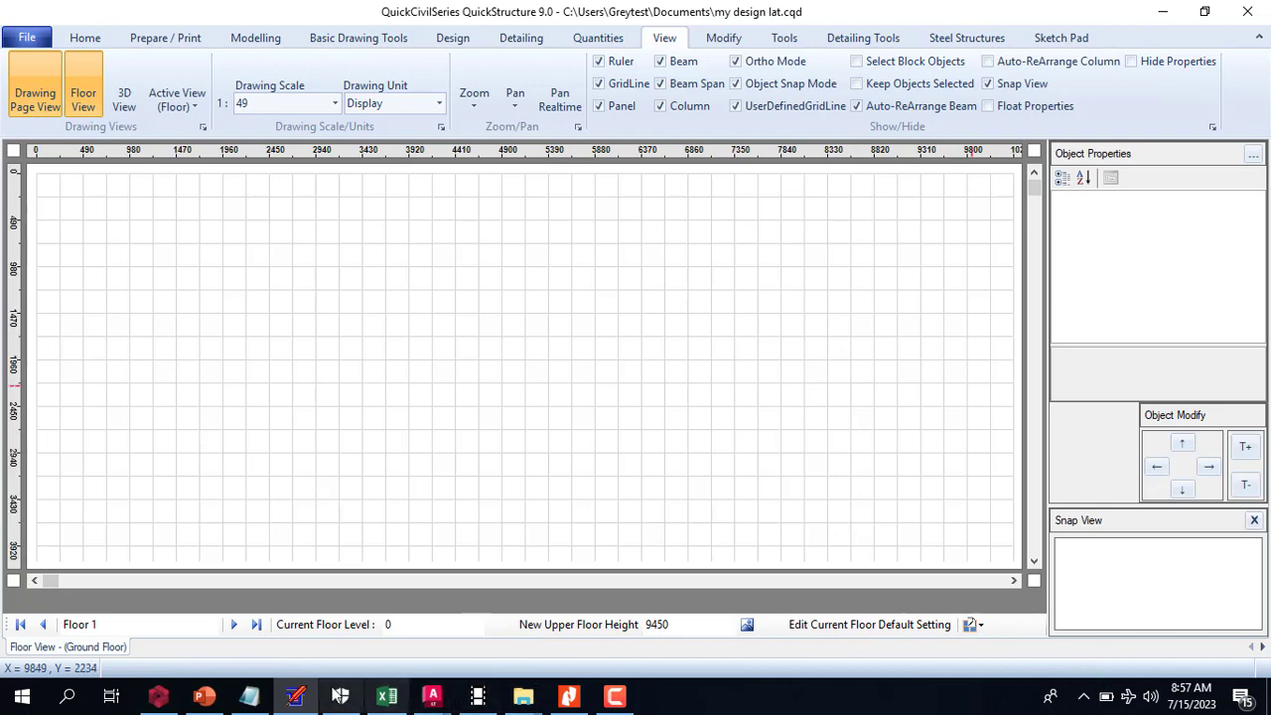
# - Switch to the PowerPoint presentation with the introduction and contact slide
pyautogui.moveTo(303, 698)
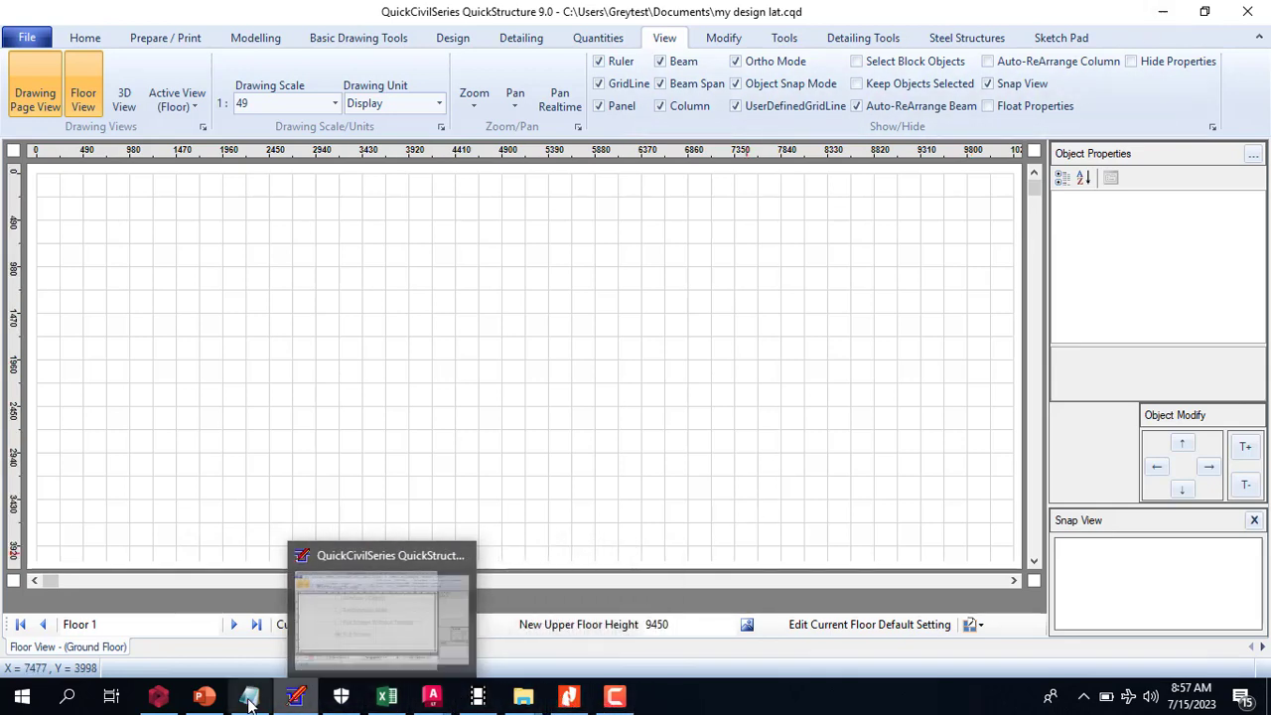
pyautogui.click(295, 602)
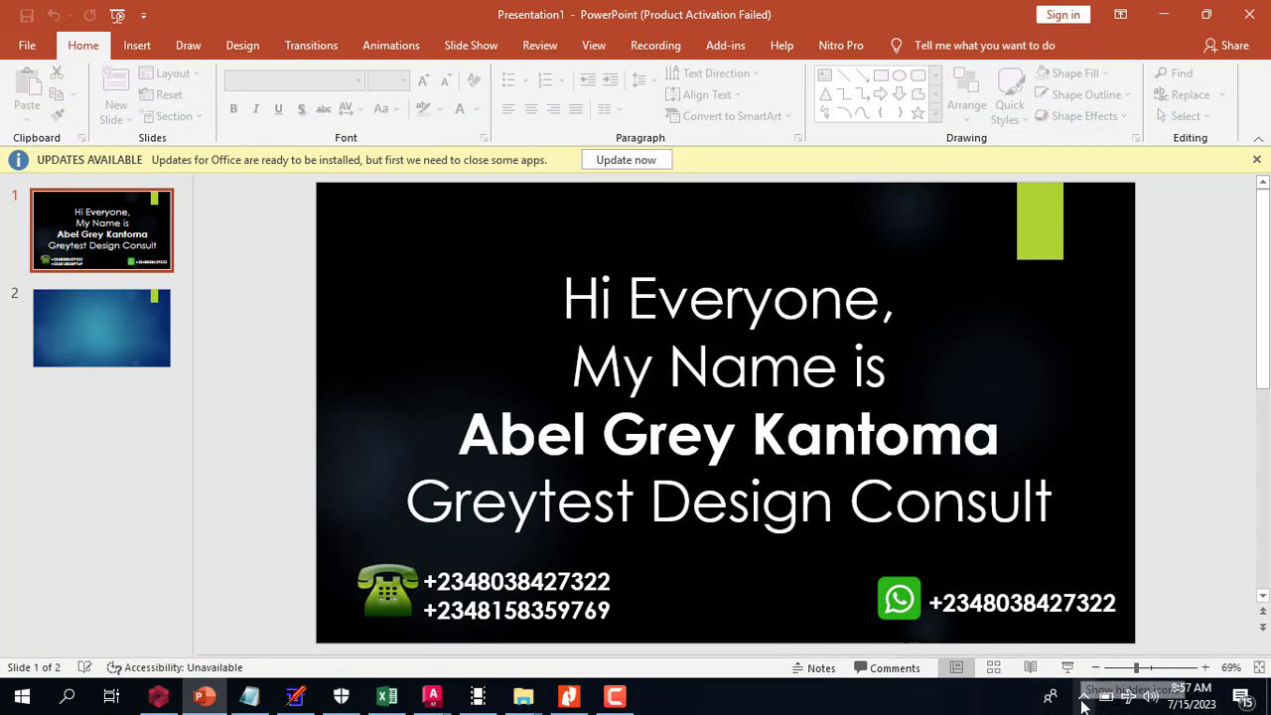
pyautogui.moveTo(534, 703)
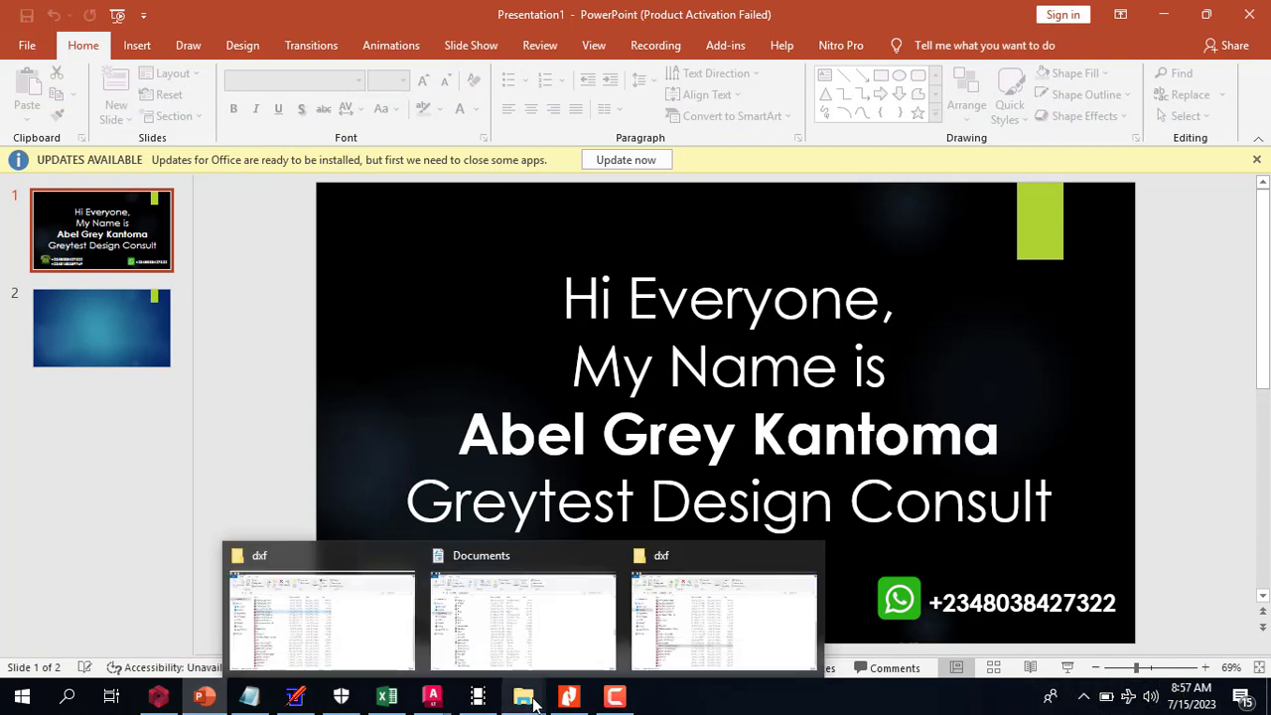